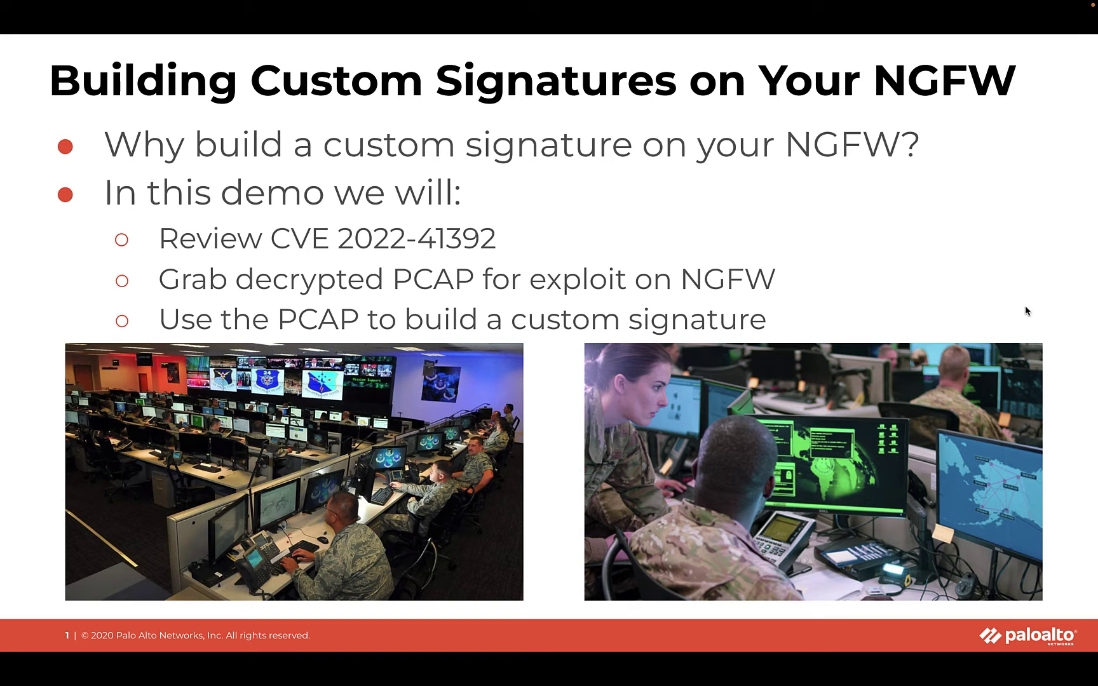
Advance to the References slide and open the CVE-2022-41392 record on cve.mitre.org.
key("Right")
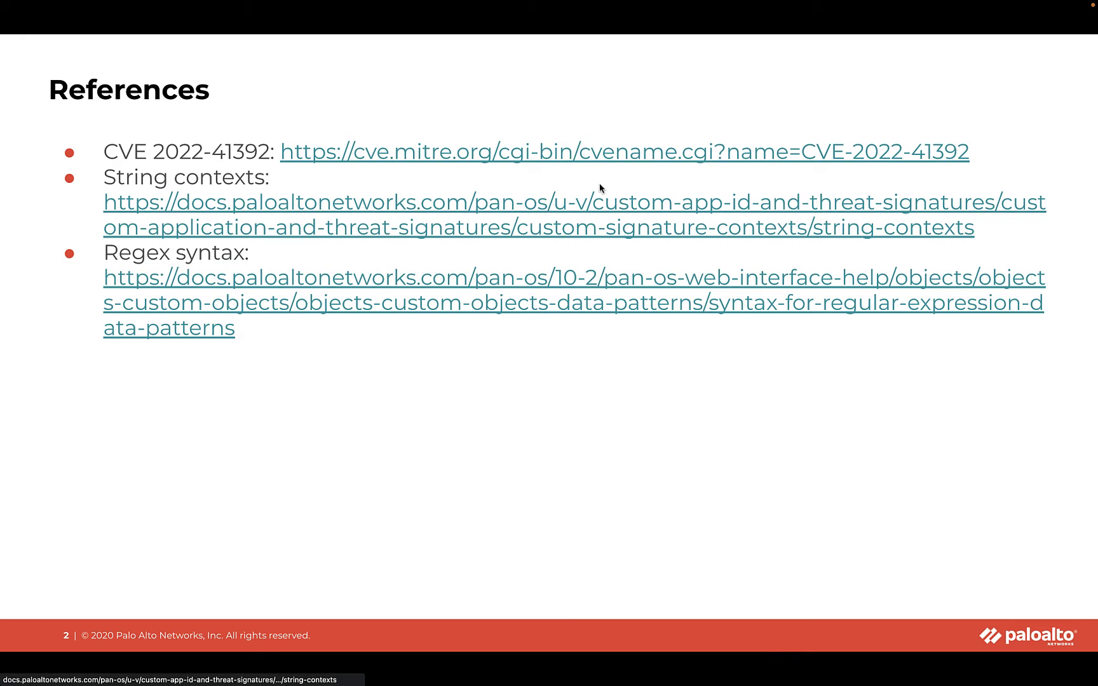
left_click(508, 161)
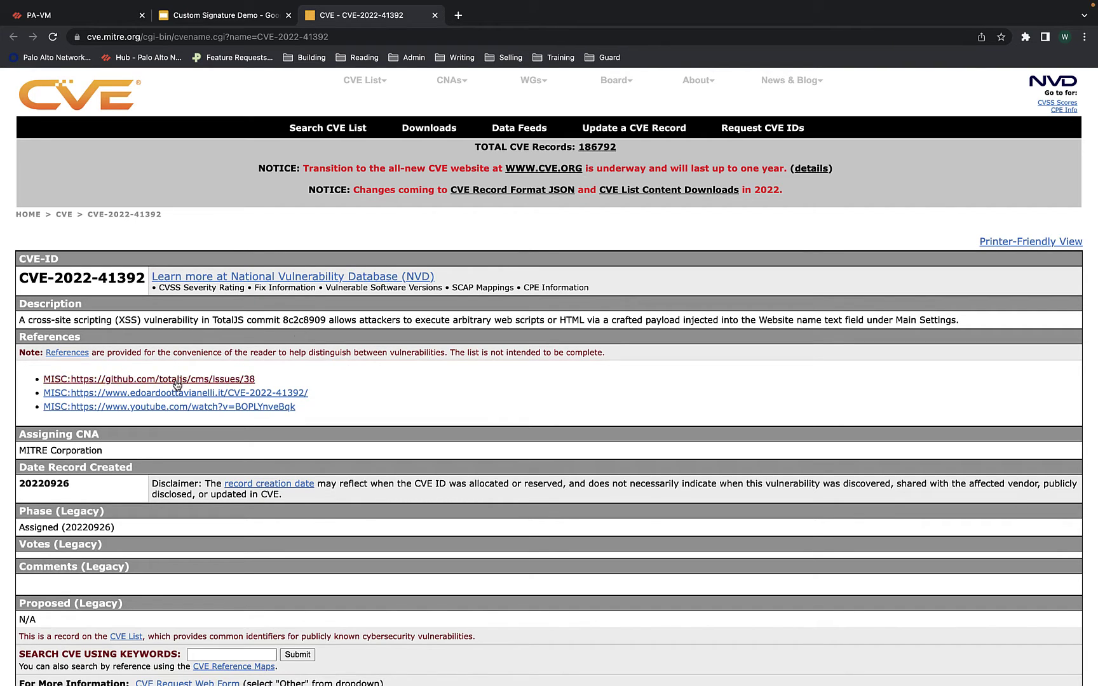
Read the reproduction steps in the totaljs/cms Stored XSS issue #38, then leave Chrome.
left_click(134, 382)
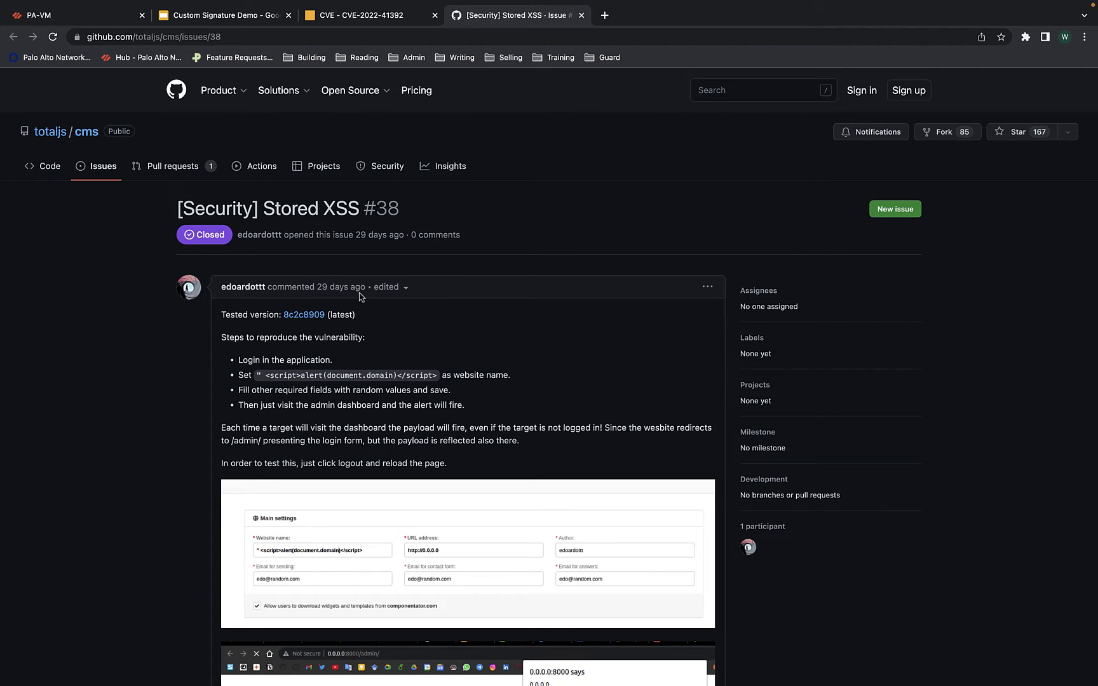
scroll(515, 337, "down", 1)
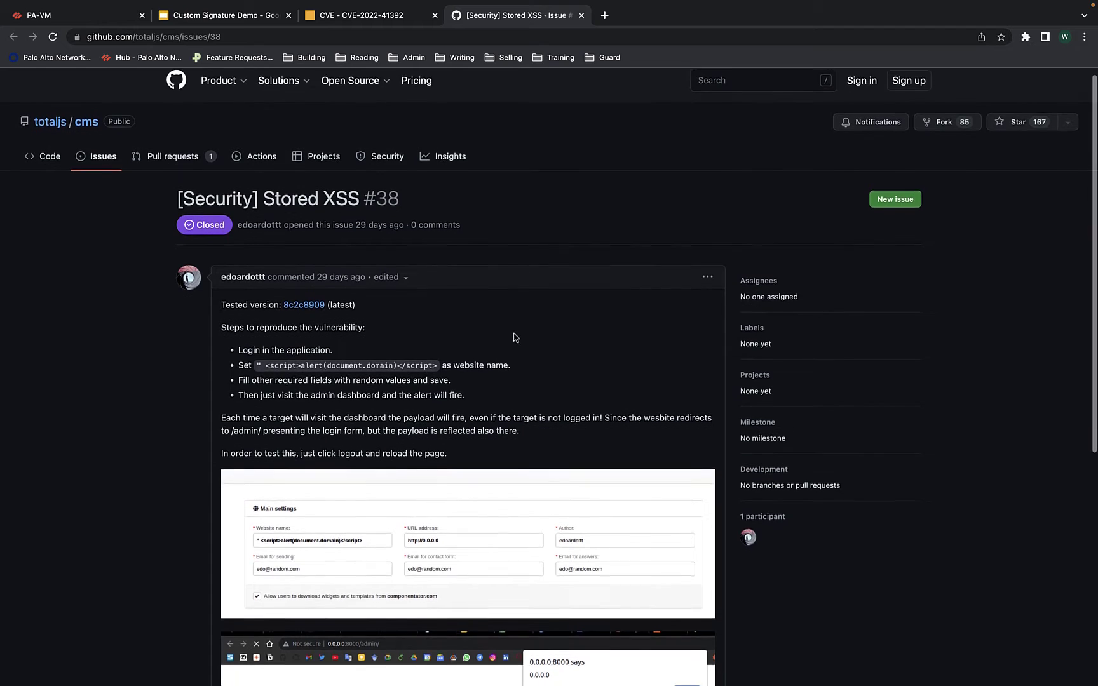
scroll(514, 337, "down", 3)
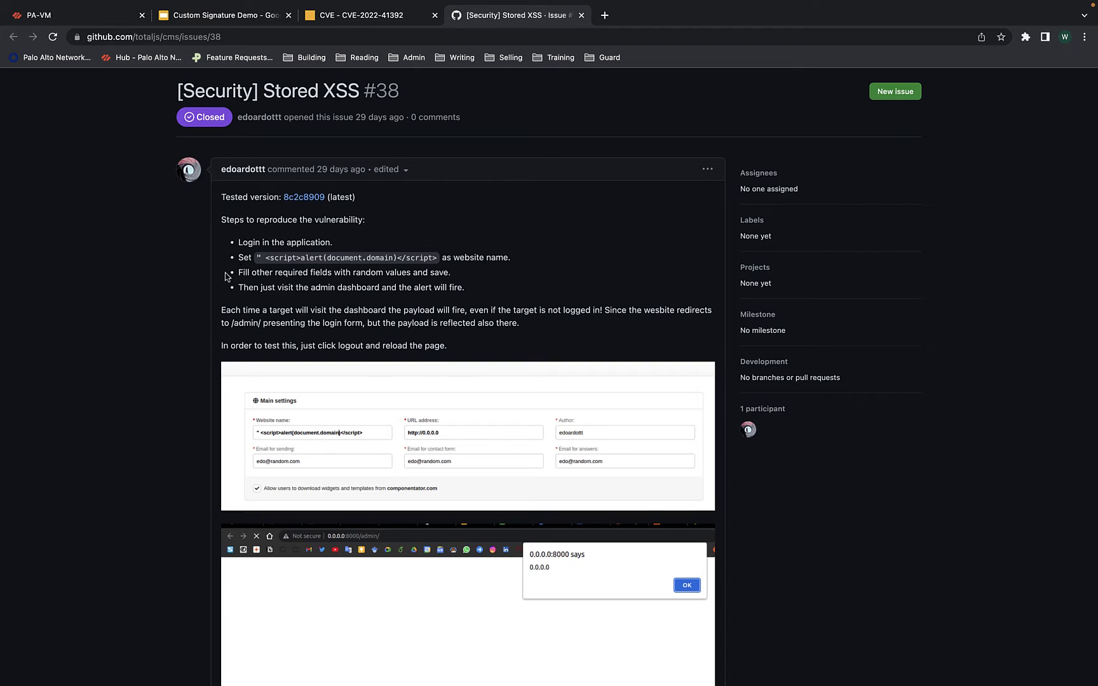
scroll(227, 275, "down", 1)
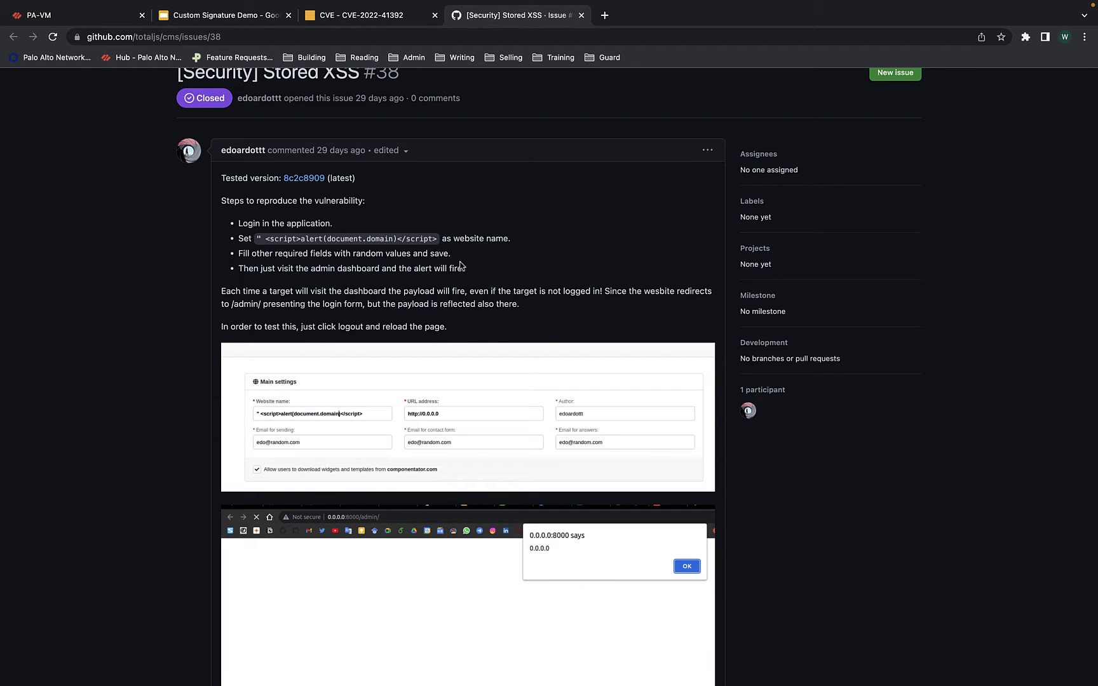
key("ctrl+Up")
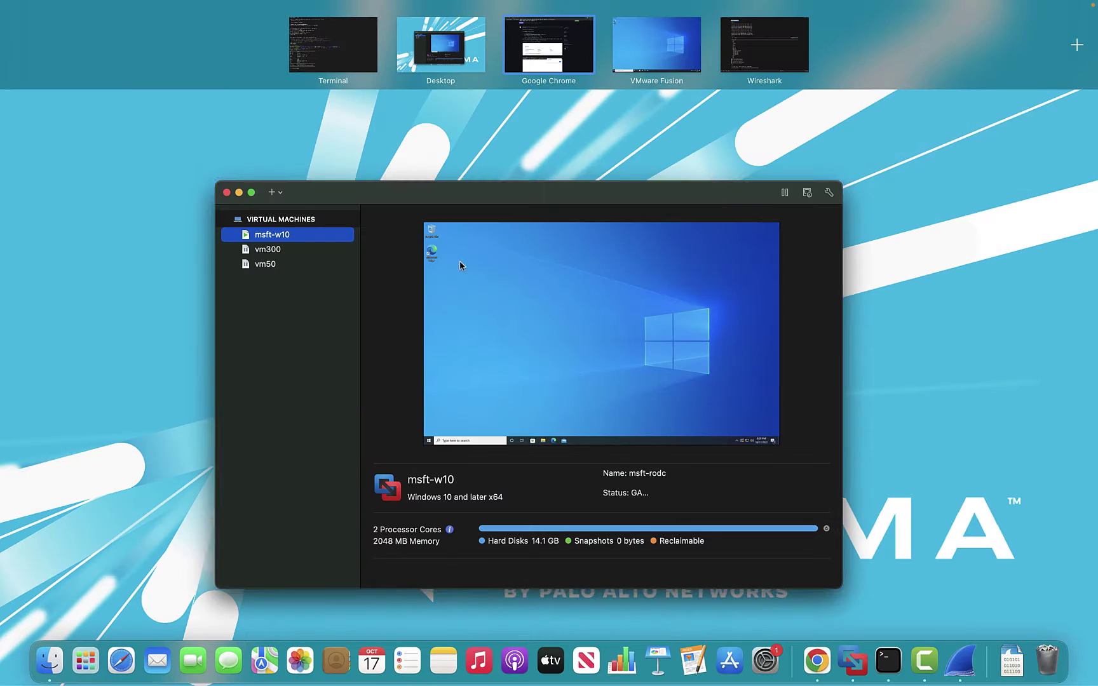
In the Windows 10 VM, browse to totaljs.paloaltoairforce.com in Edge.
left_click(660, 44)
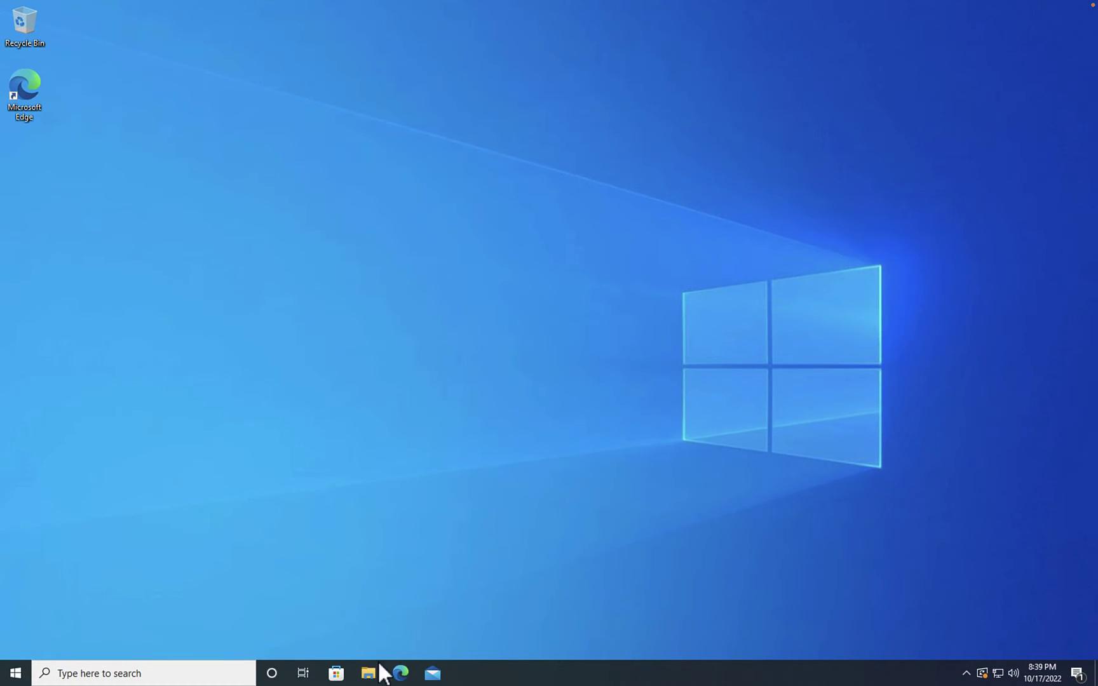
left_click(400, 673)
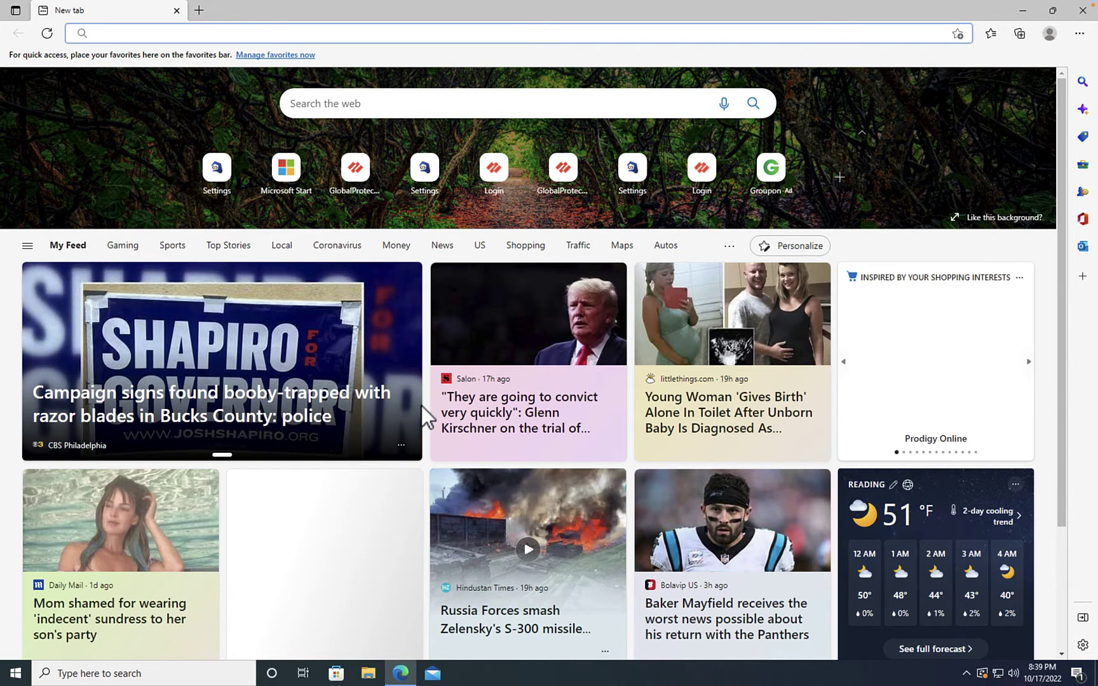
type("total")
key("Return")
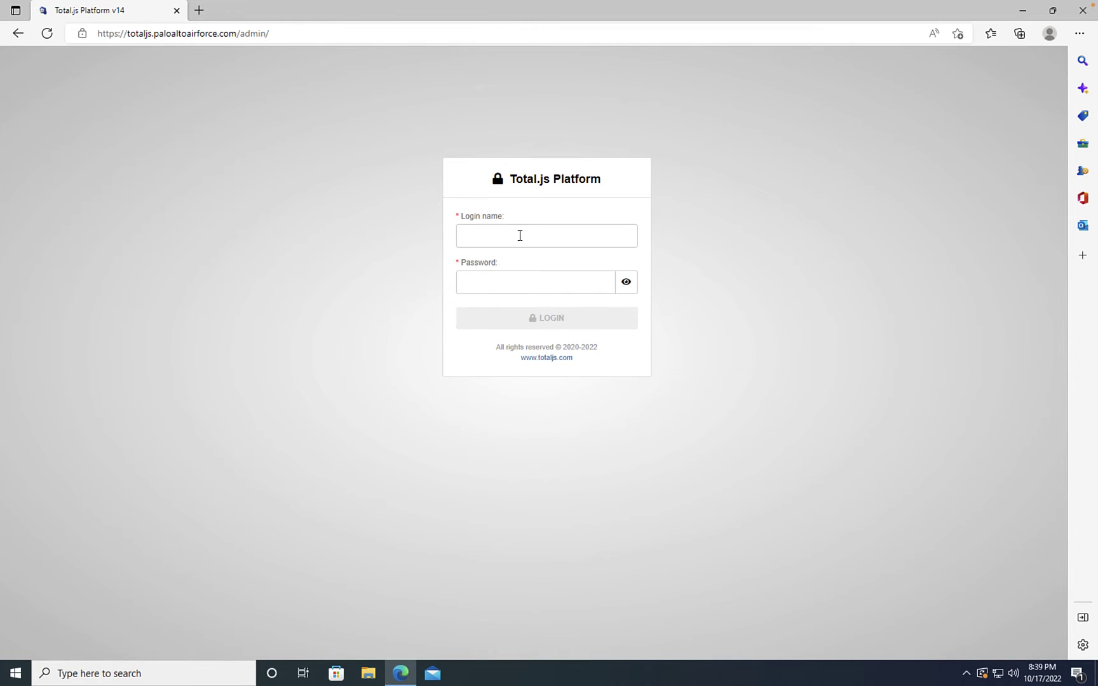
Log in to the Total.js admin panel using the saved login.
left_click(520, 235)
left_click(498, 278)
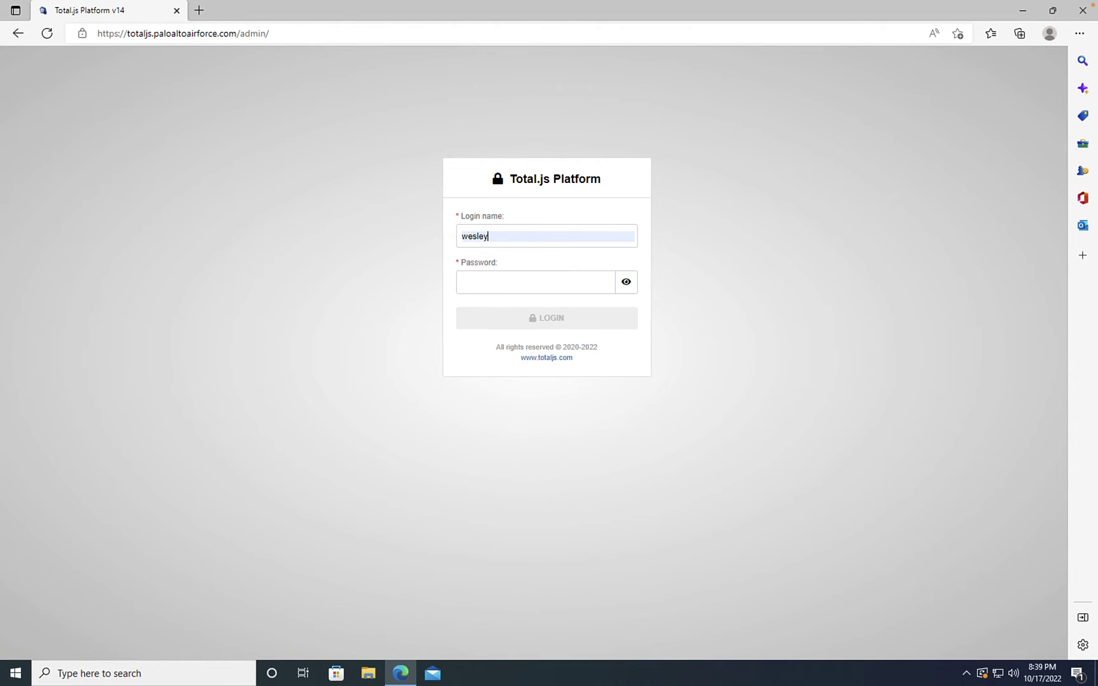
key("Return")
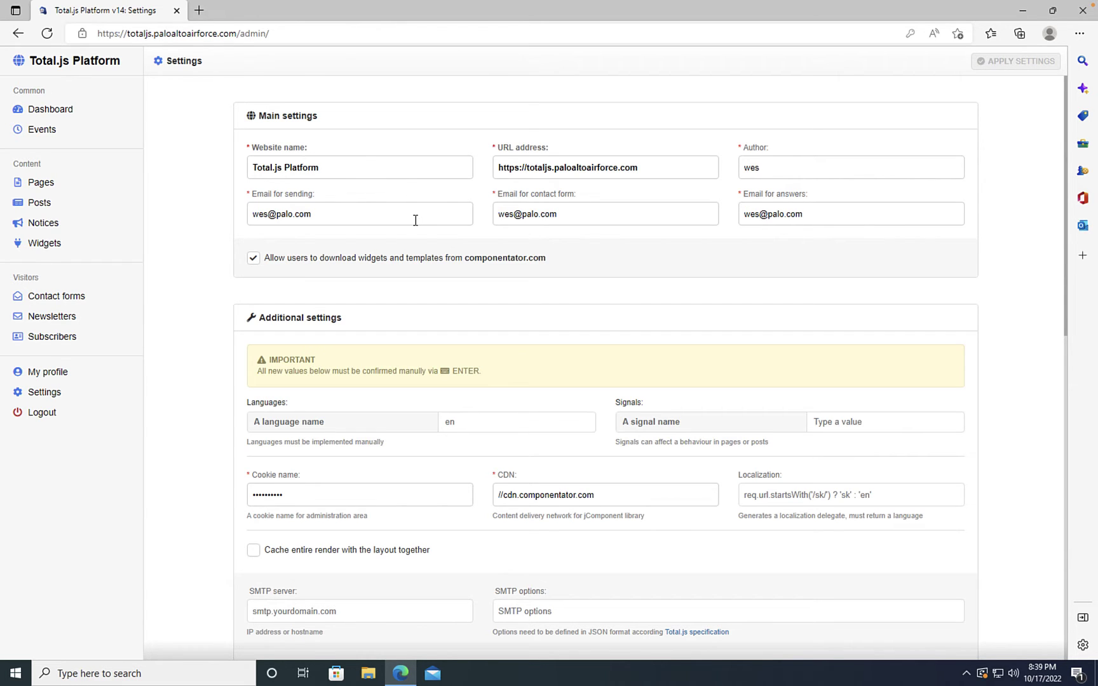
key("ctrl+Up")
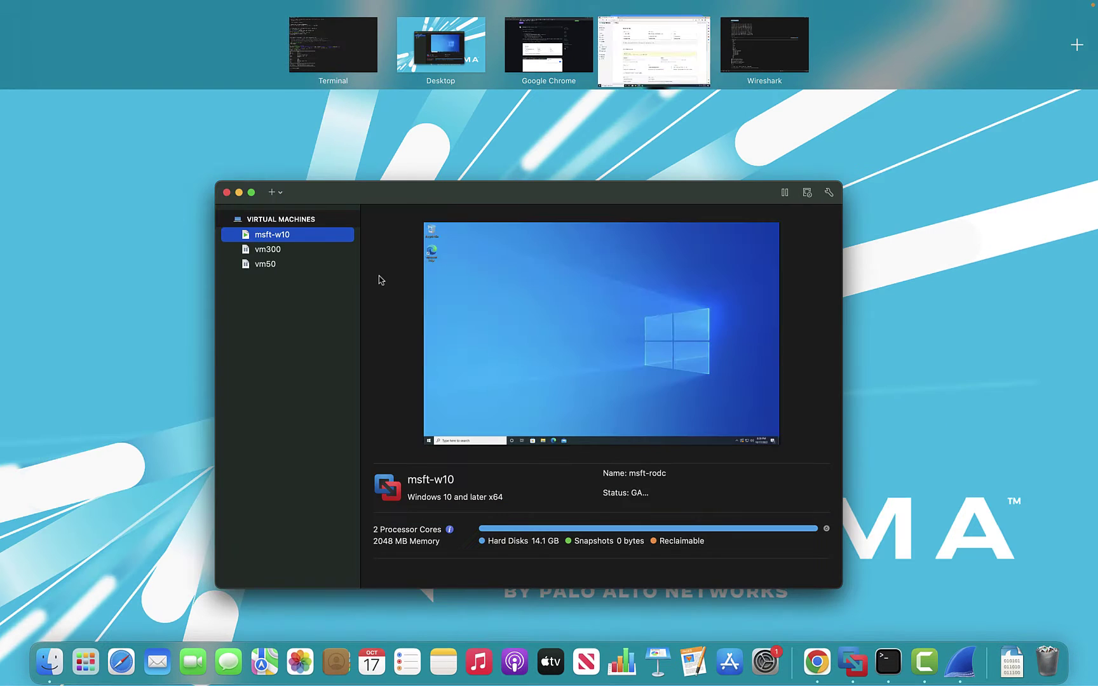
Filter the PA-VM traffic log to destination 10.0.4.74.
left_click(517, 46)
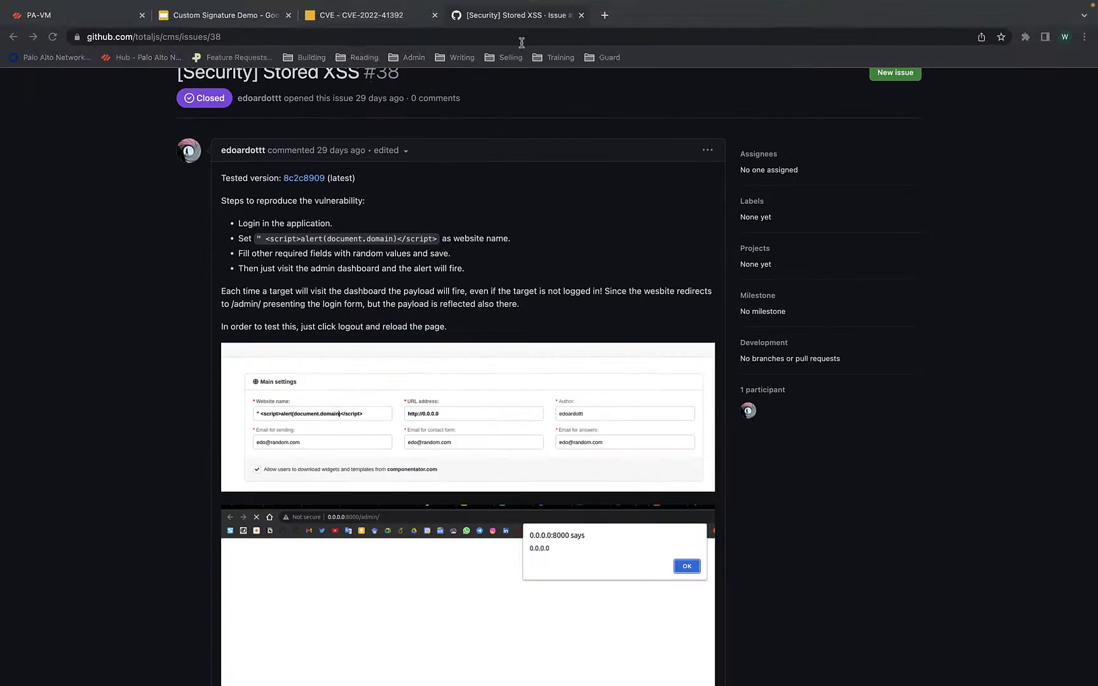
left_click(56, 21)
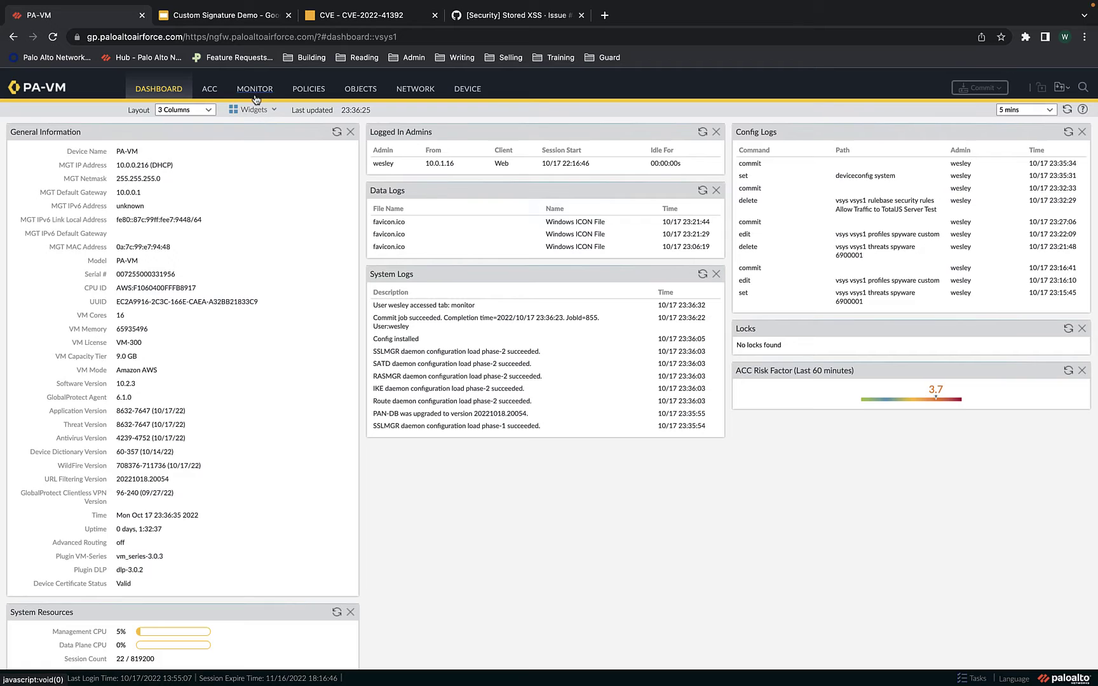
left_click(255, 95)
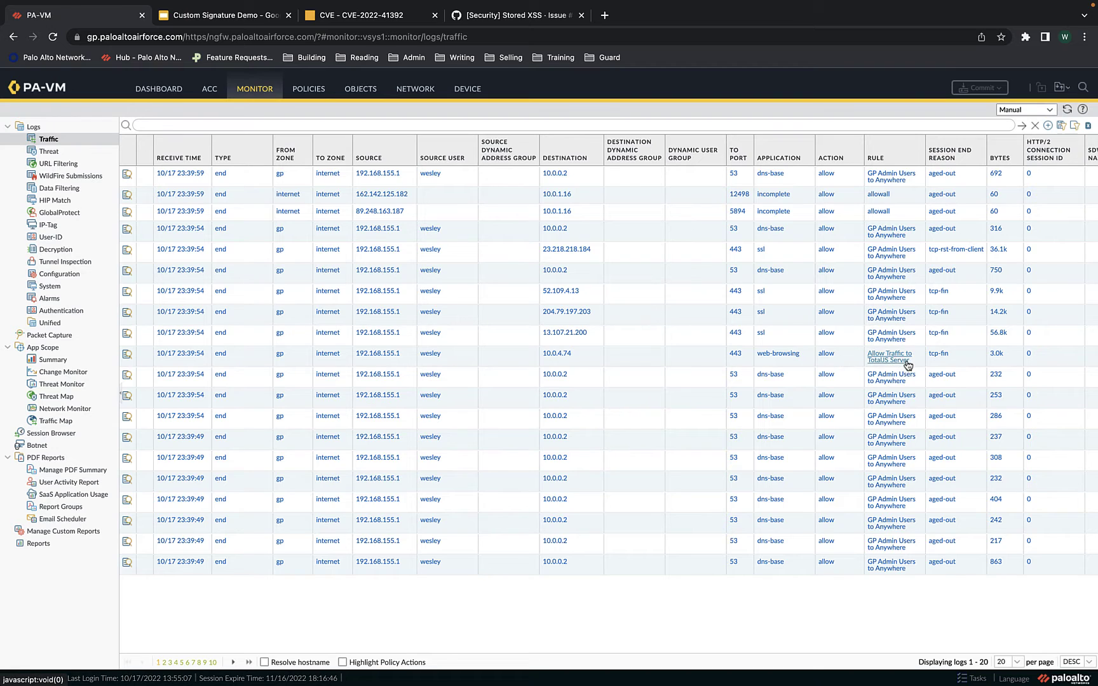
left_click(564, 360)
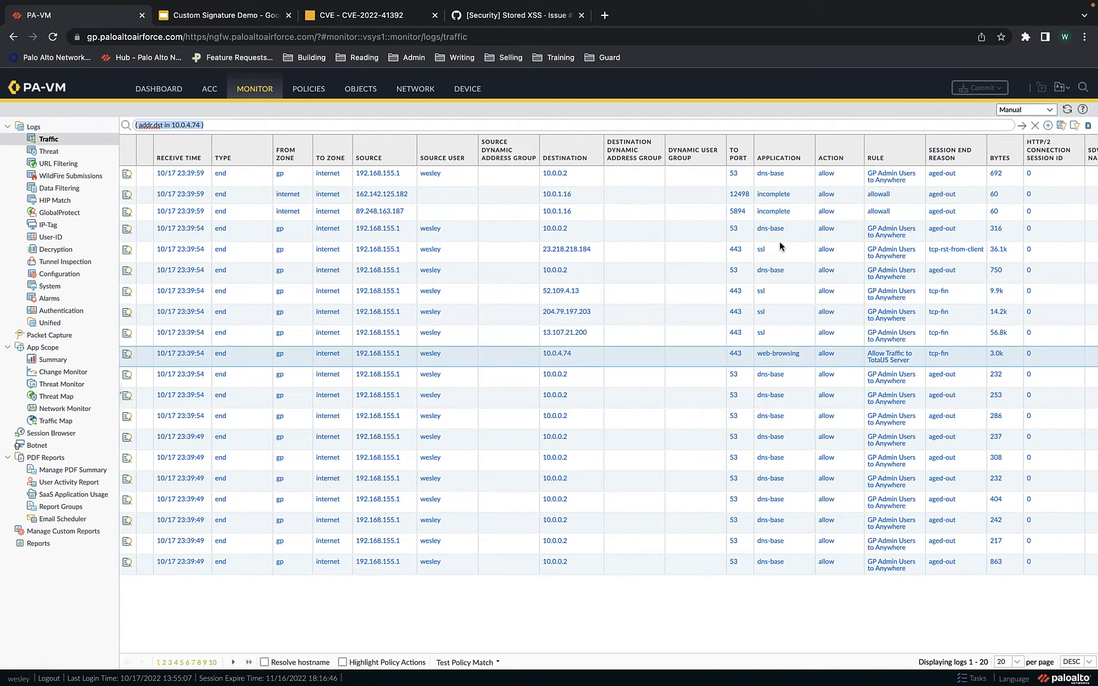
left_click(1021, 126)
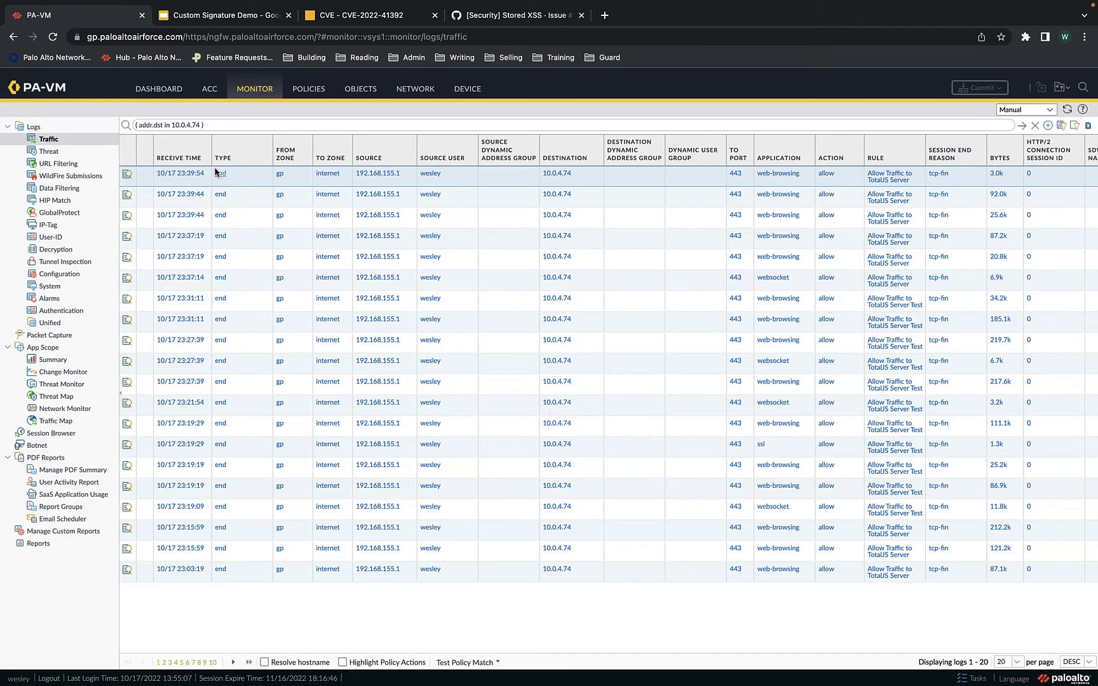
Check the latest TotalJS session's detailed log to confirm it is decrypted.
mouse_move(710, 5)
left_click(128, 177)
scroll(693, 330, "down", 5)
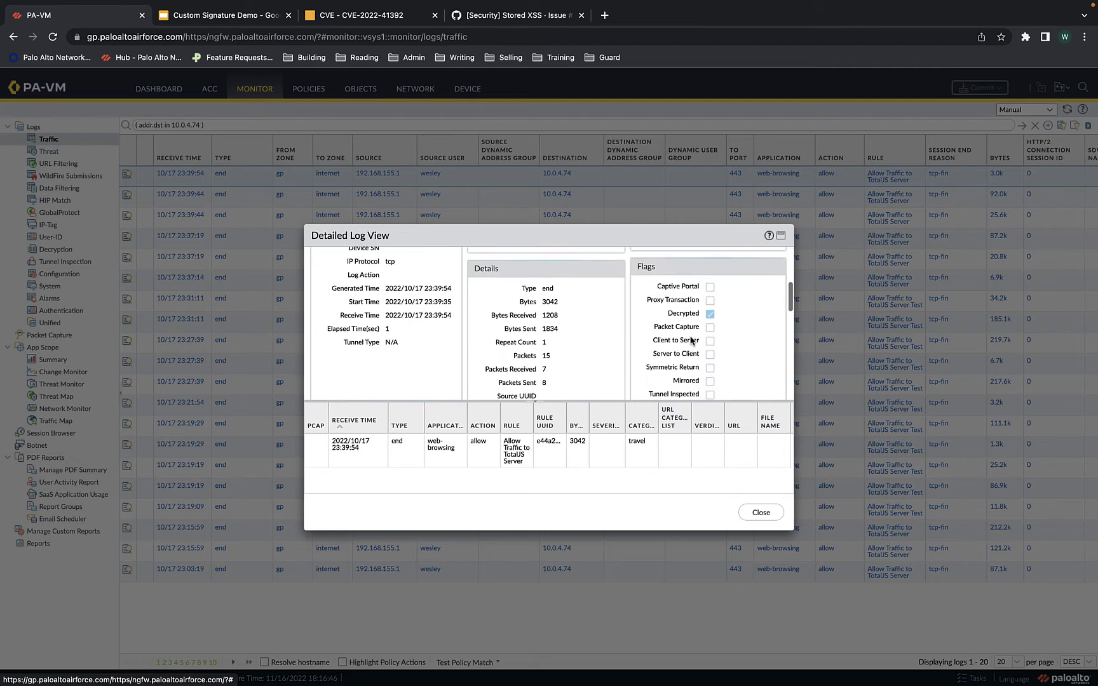
scroll(705, 329, "up", 2)
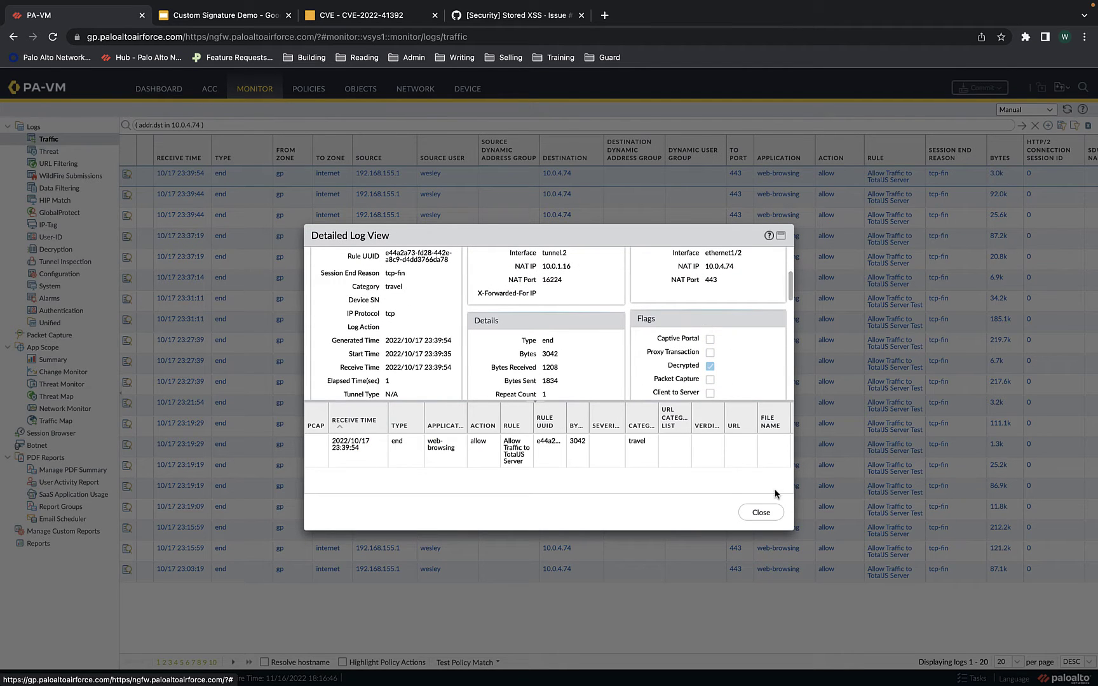
left_click(762, 513)
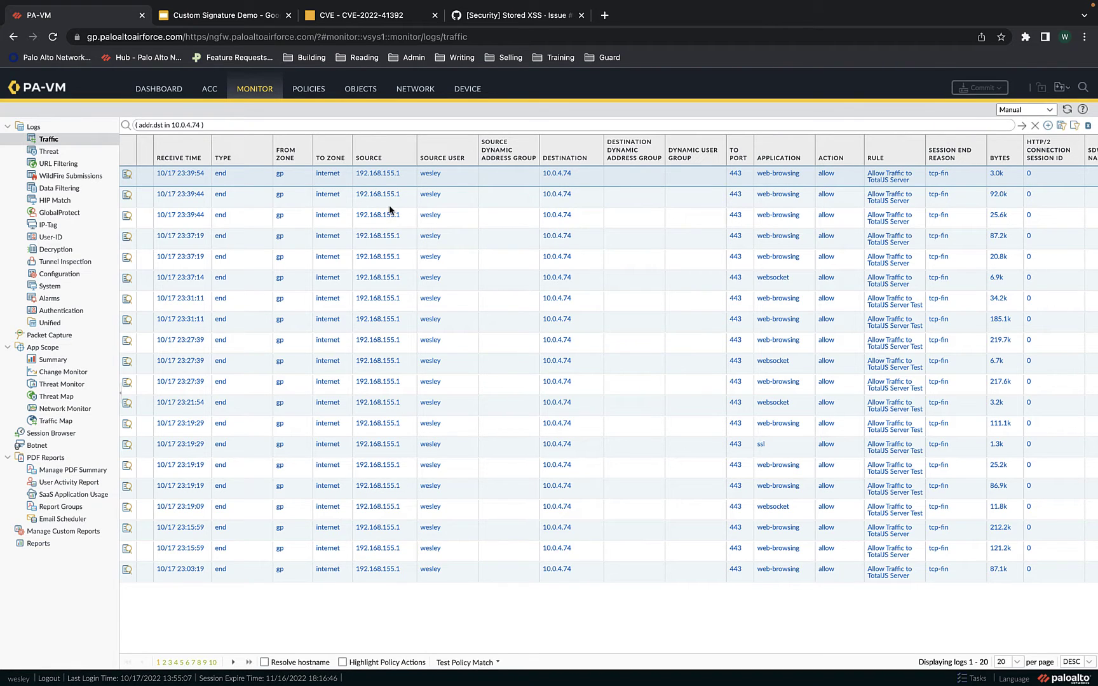
left_click(315, 93)
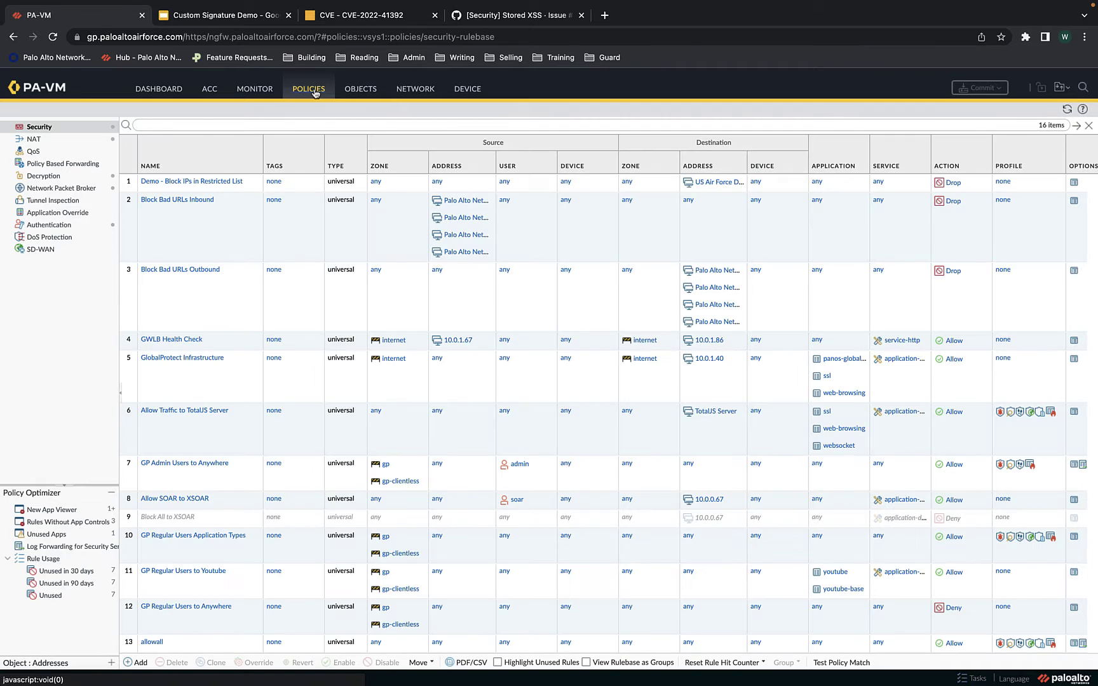
Review the Decrypt TotalJS Inbound rule, then open the Allow Traffic to TotalJS Server security rule.
left_click(76, 182)
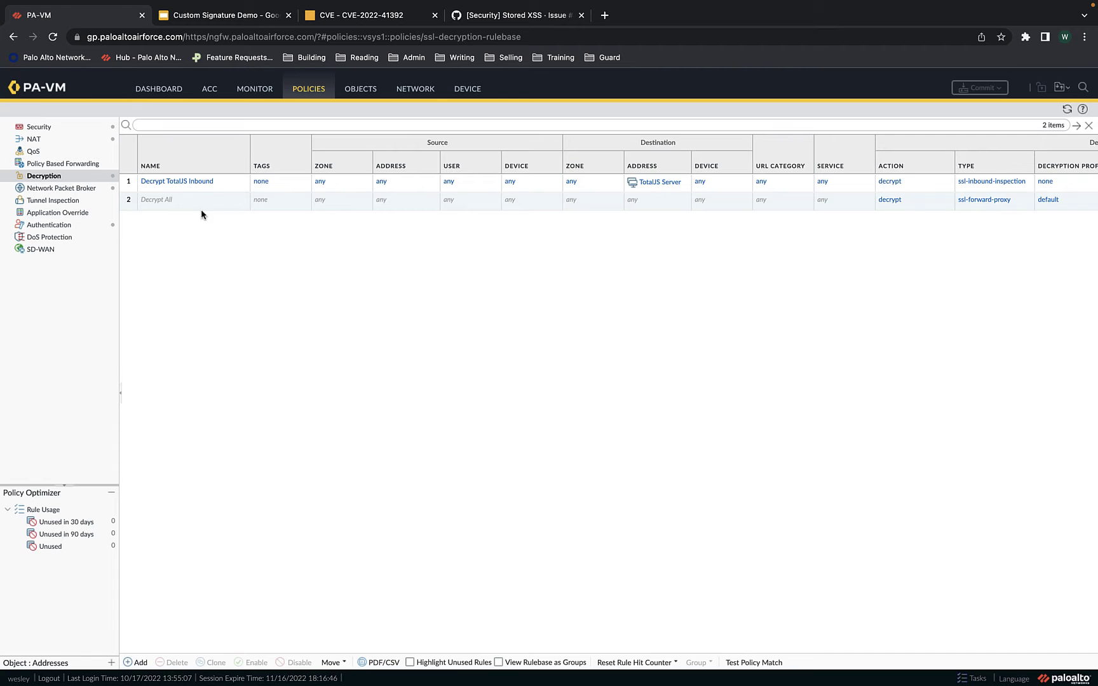
left_click(39, 127)
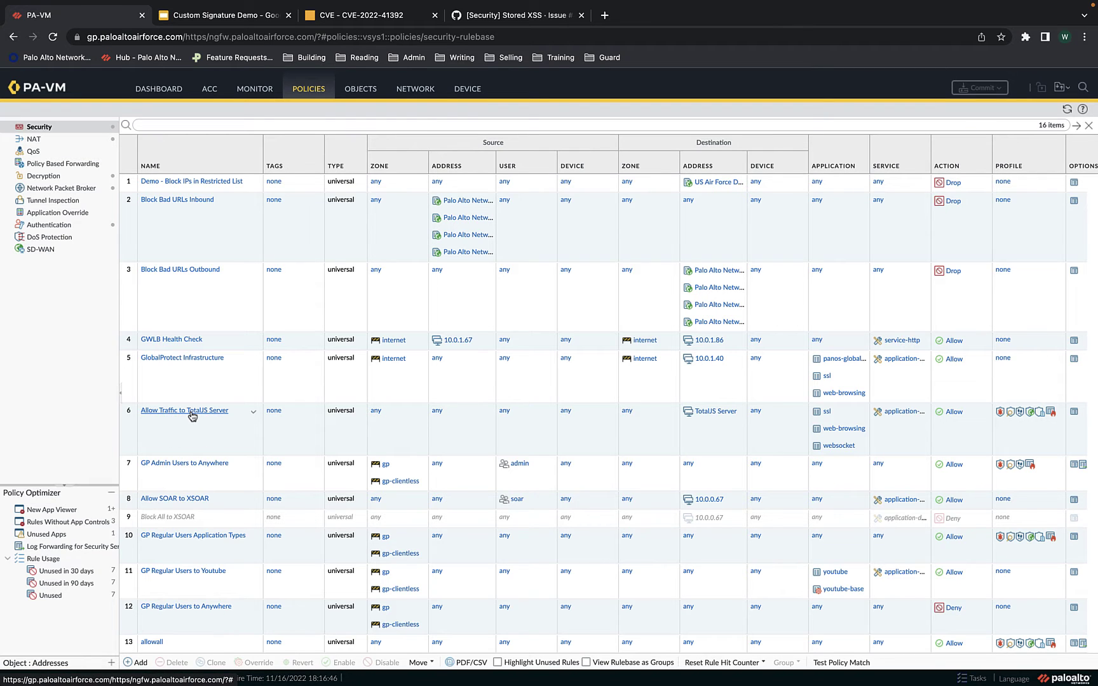
left_click(192, 414)
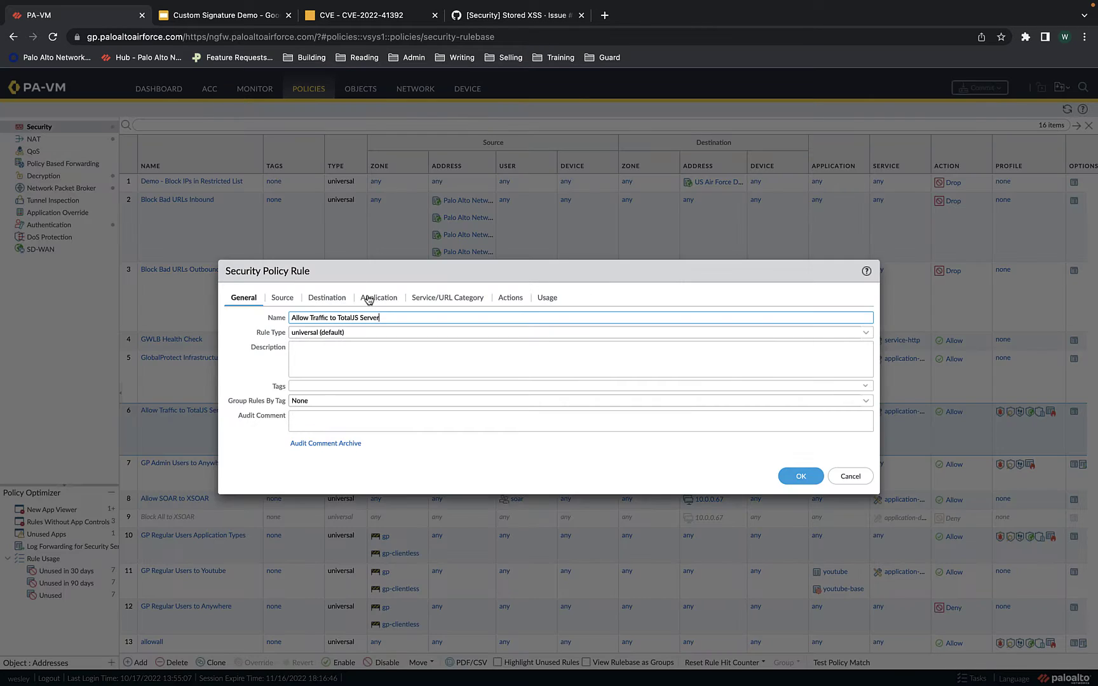
left_click(326, 300)
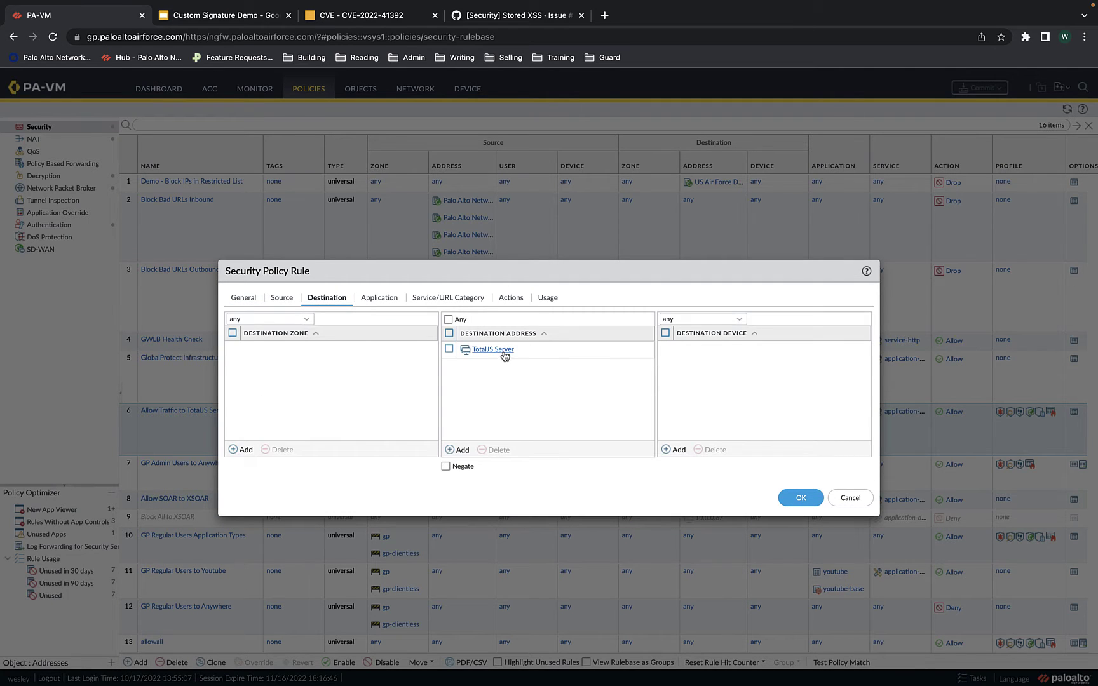
left_click(508, 298)
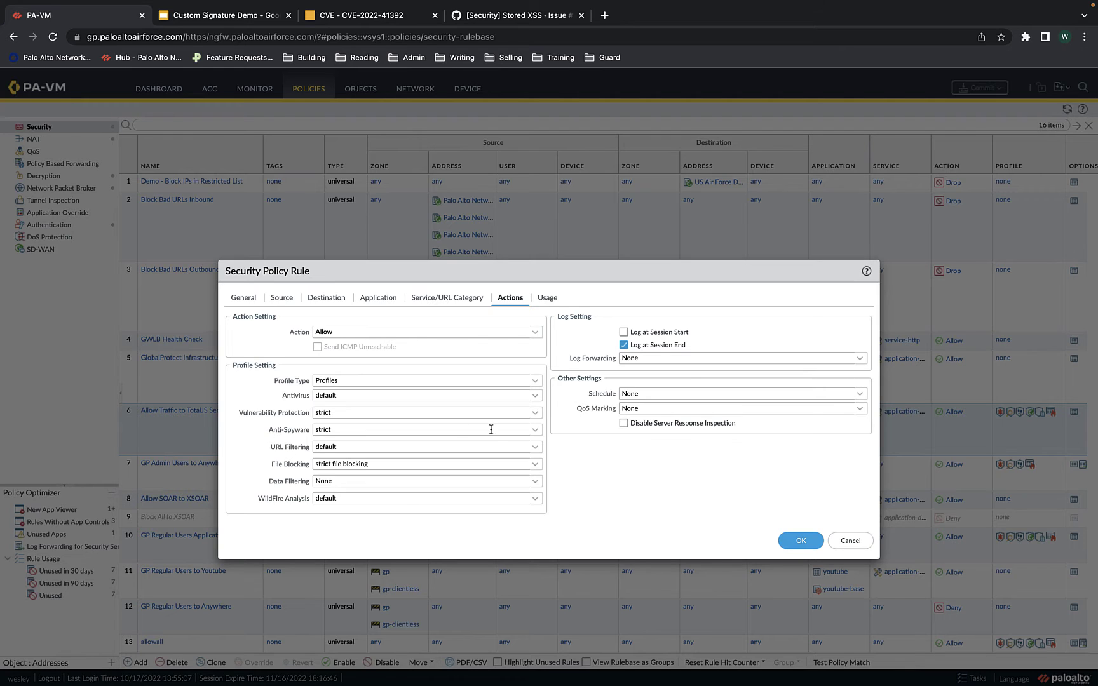
left_click(540, 431)
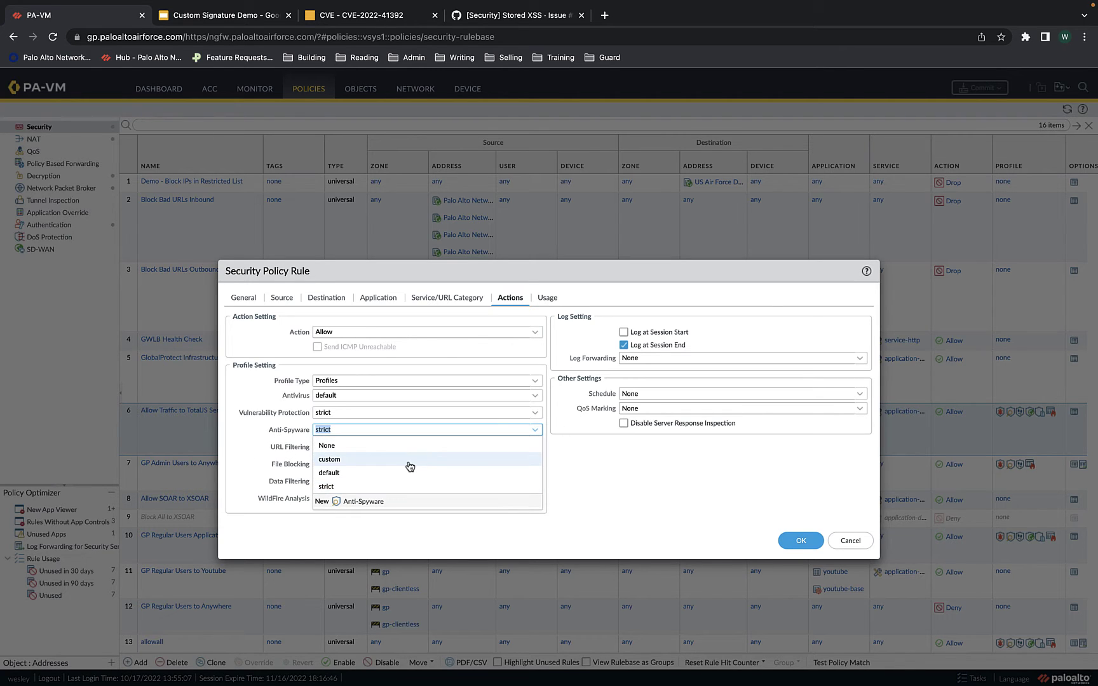
left_click(603, 483)
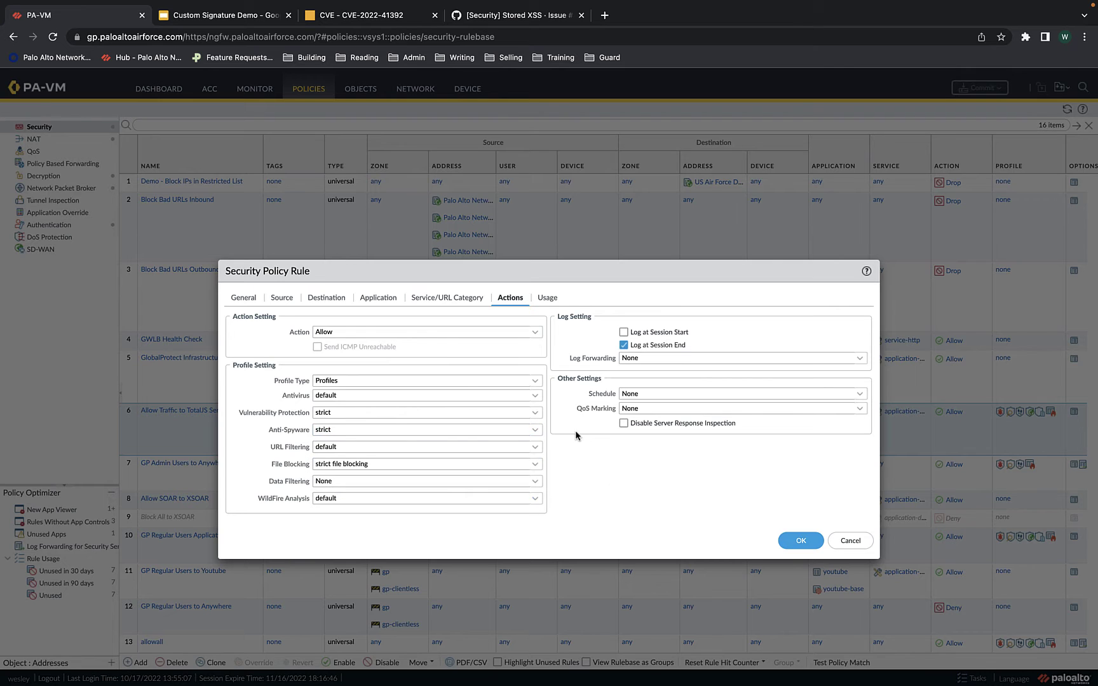
left_click(864, 541)
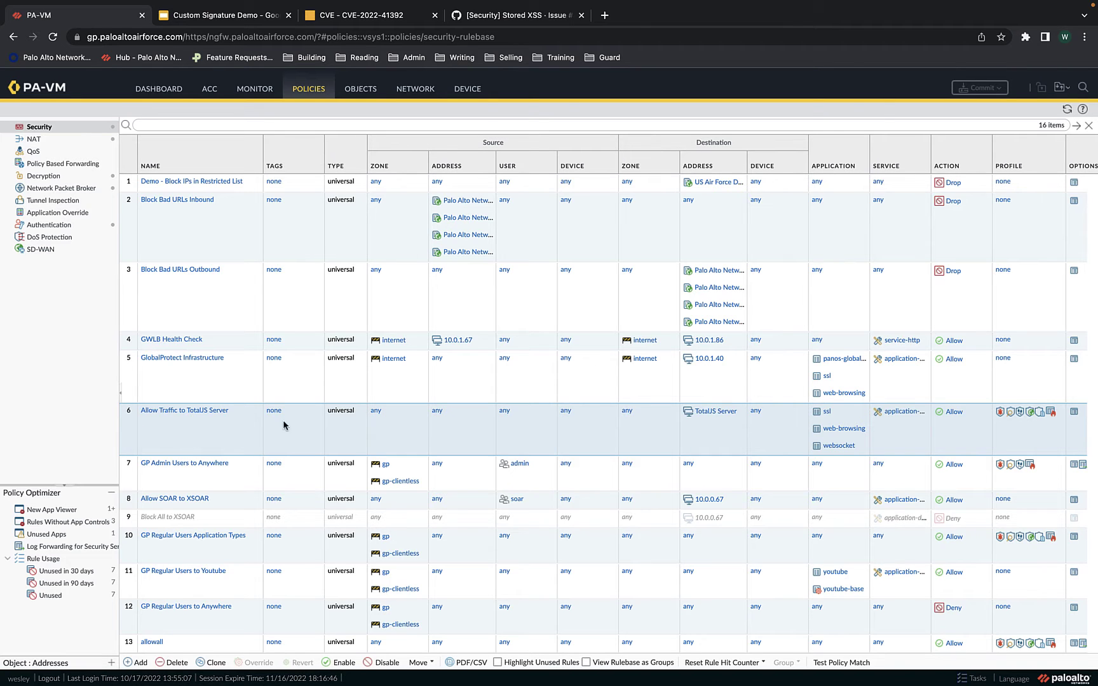
Clone the Allow Traffic to TotalJS Server rule, placing the copy before the original.
left_click(216, 662)
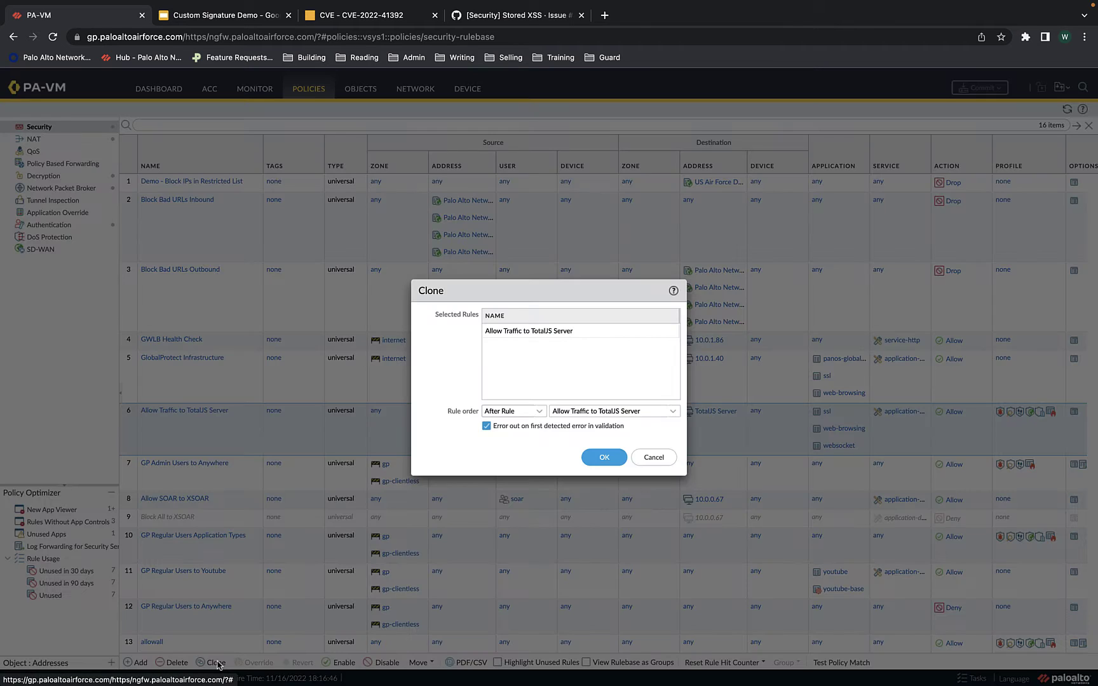
left_click(541, 411)
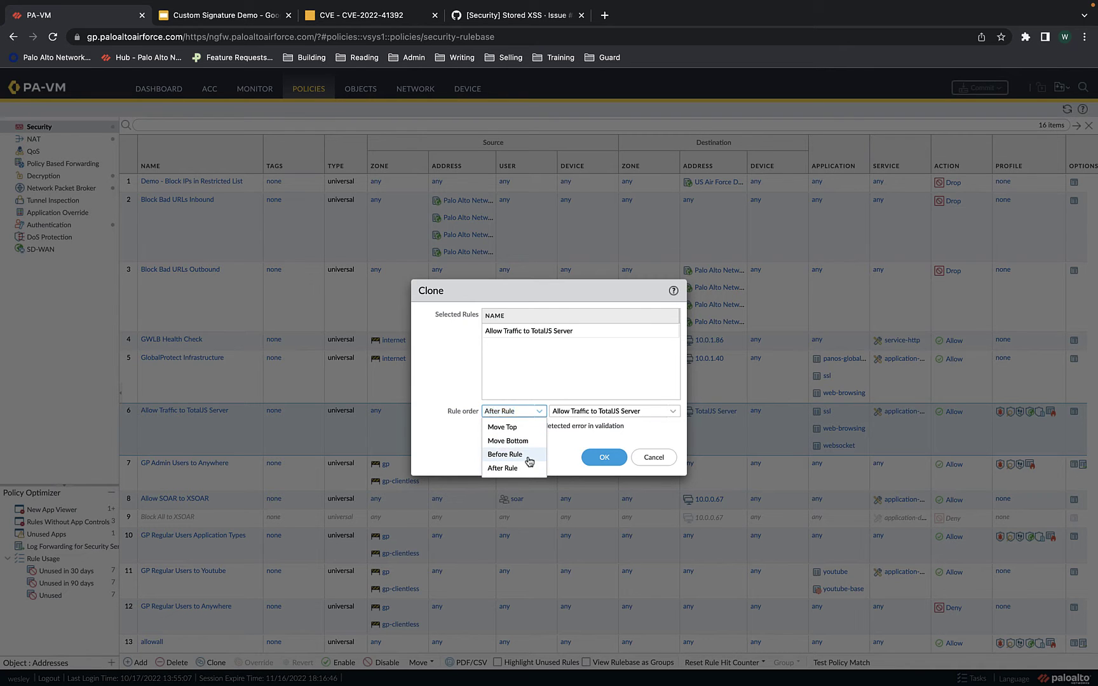
left_click(508, 455)
left_click(603, 456)
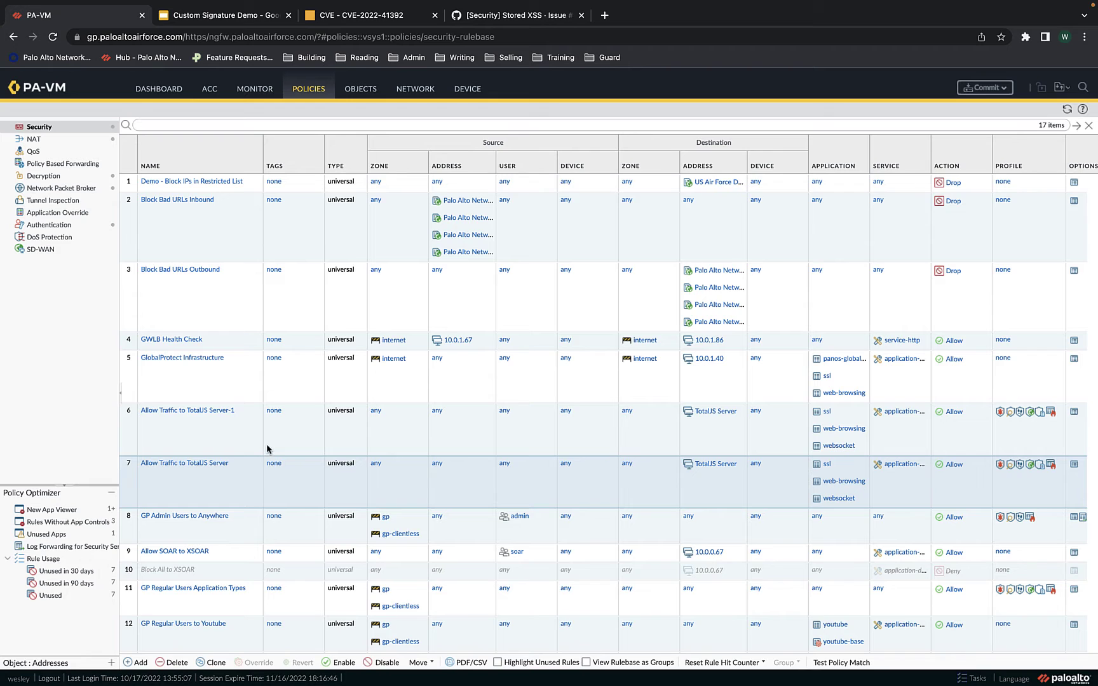
Rename the copy to Allow Traffic to TotalJS Server Test and restrict it to one source user.
left_click(185, 412)
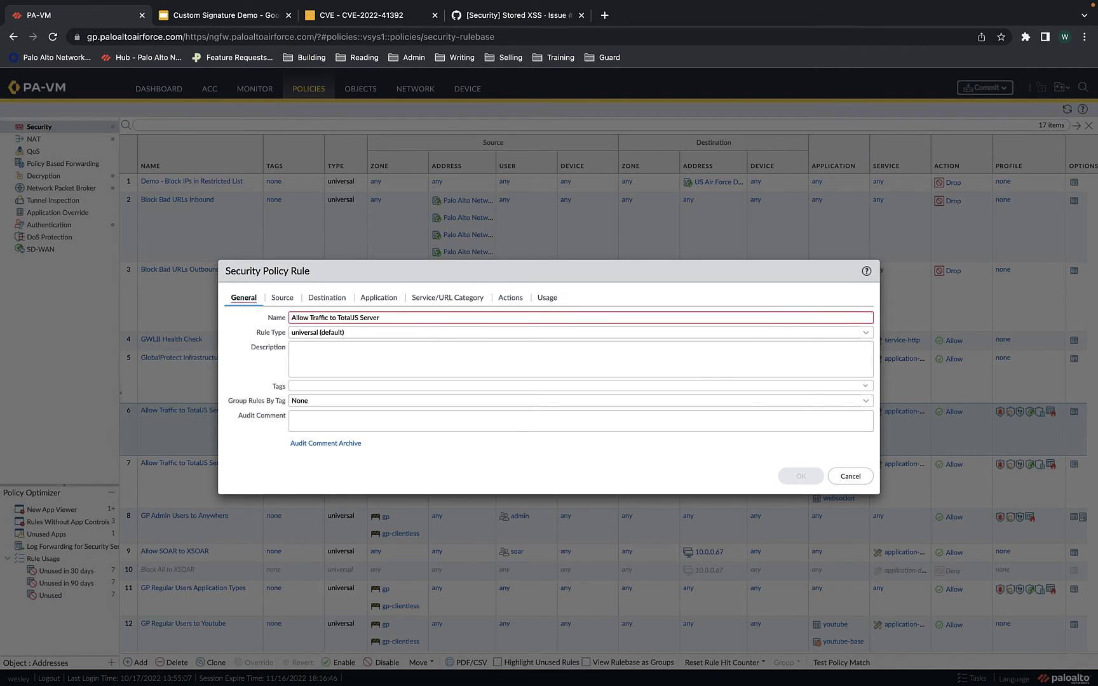
type("Test")
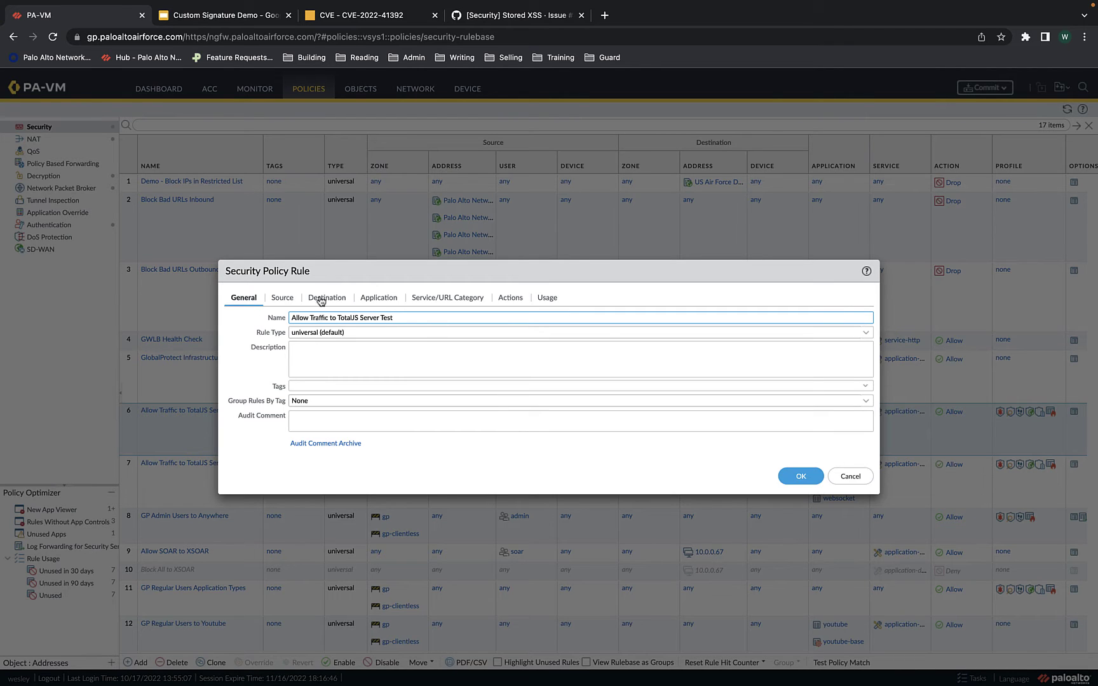
left_click(289, 299)
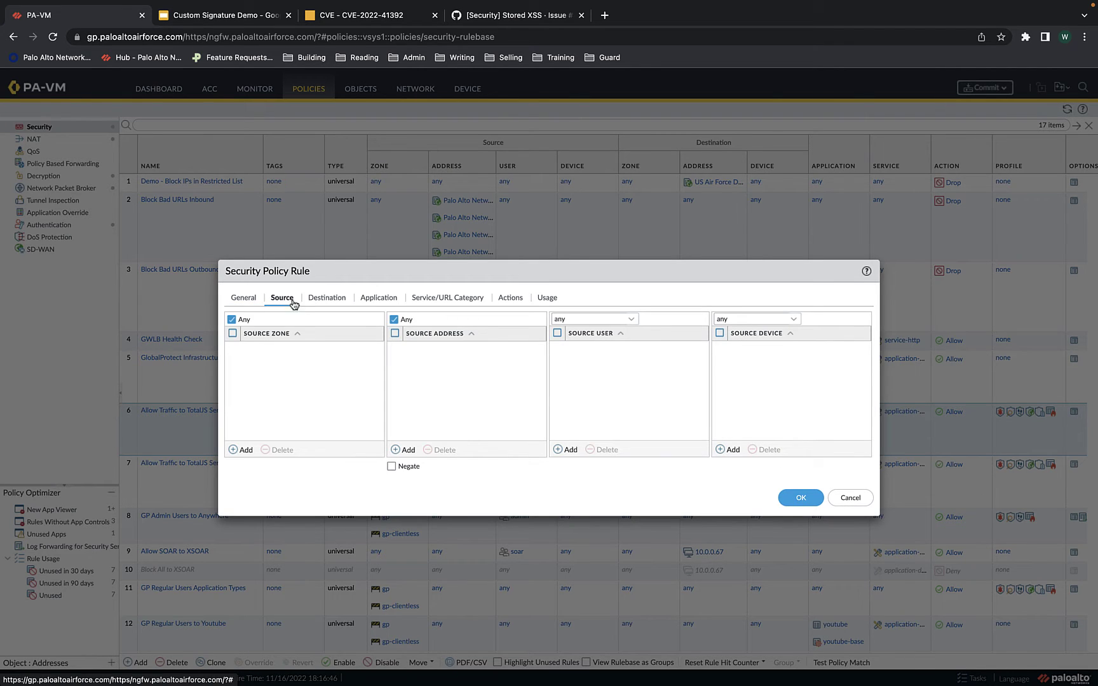
left_click(560, 450)
type("es")
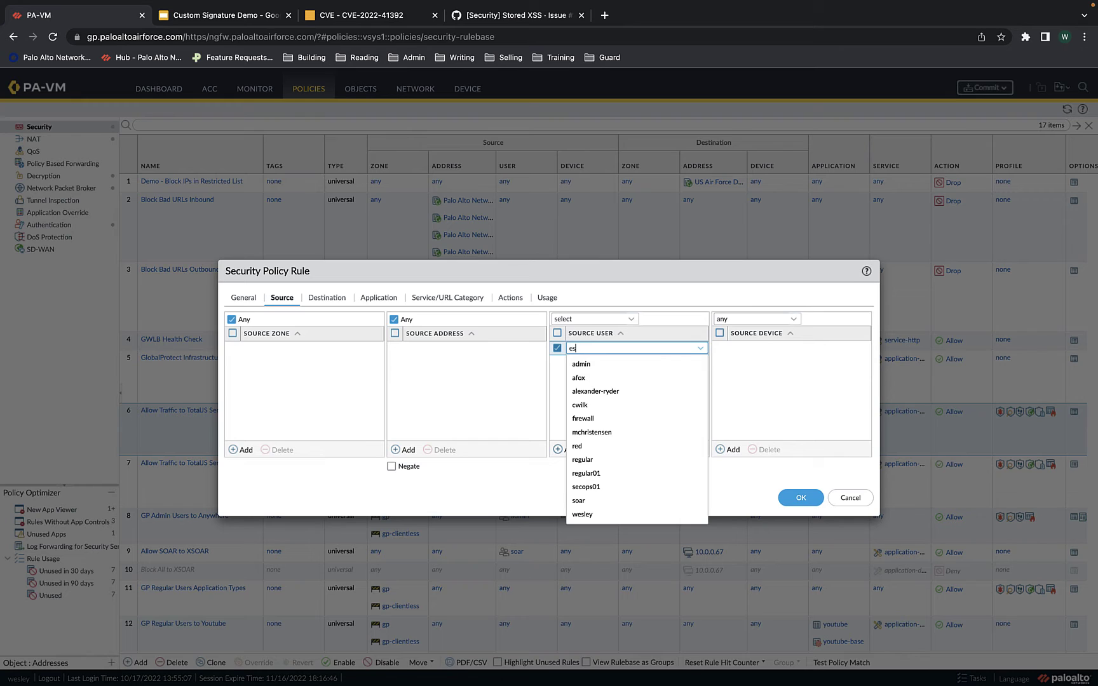
key("BackSpace")
key("BackSpace")
type("wes")
left_click(605, 370)
left_click(605, 386)
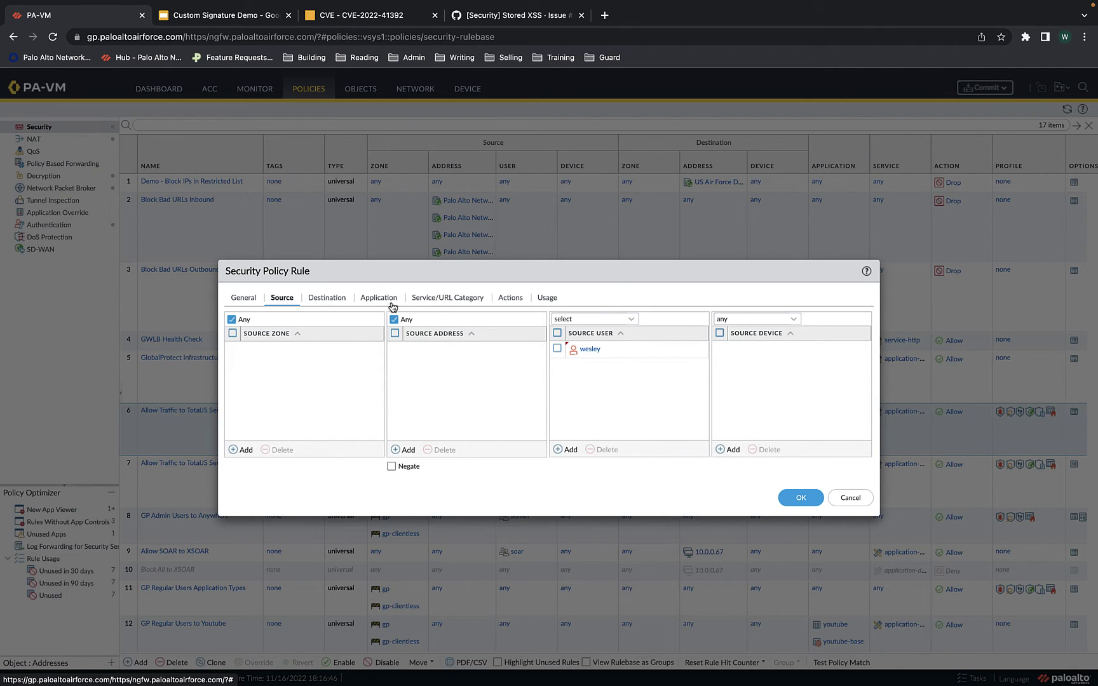
Set the rule's Anti-Spyware profile to custom, keep log forwarding None, and save.
left_click(512, 299)
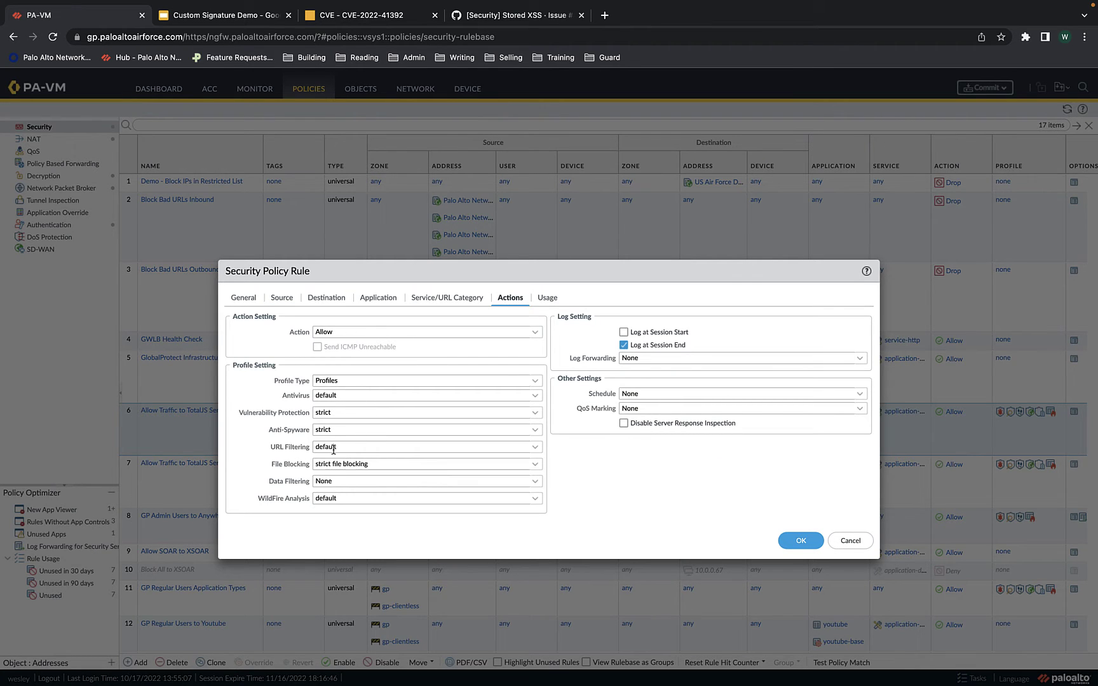
left_click(535, 430)
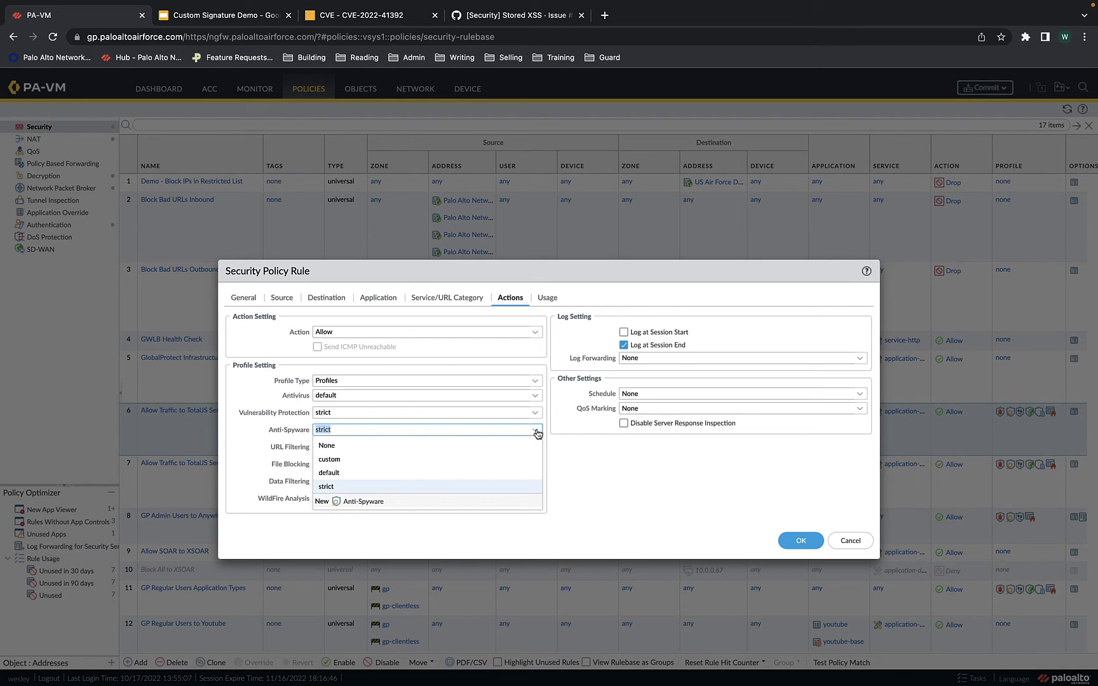
left_click(407, 460)
left_click(862, 360)
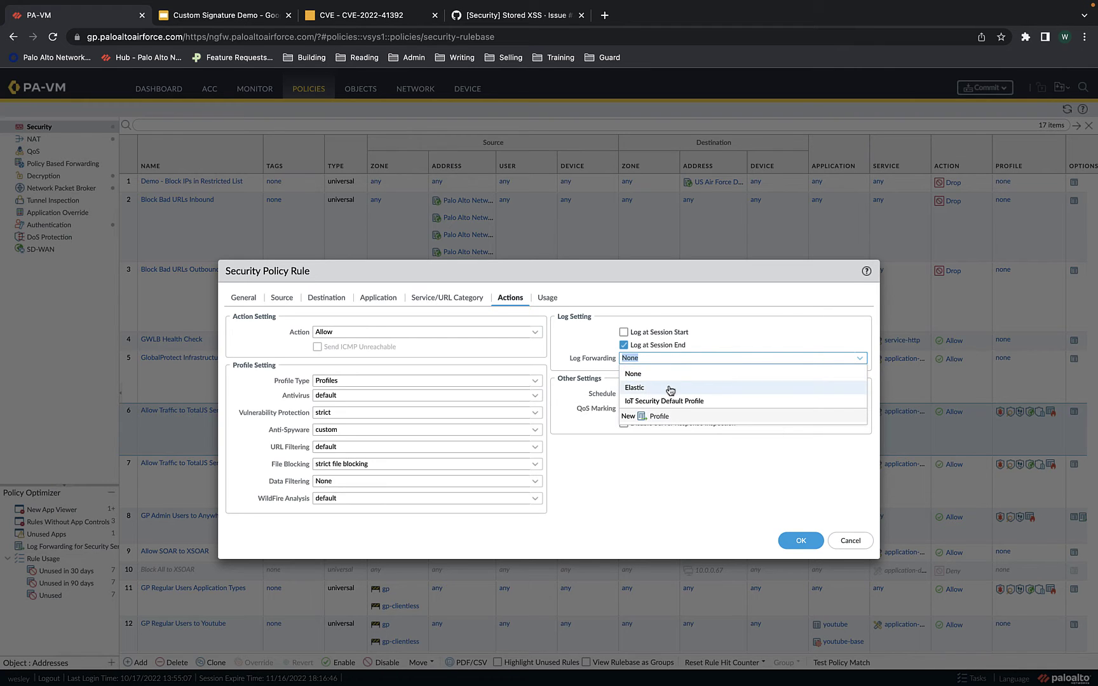
left_click(765, 353)
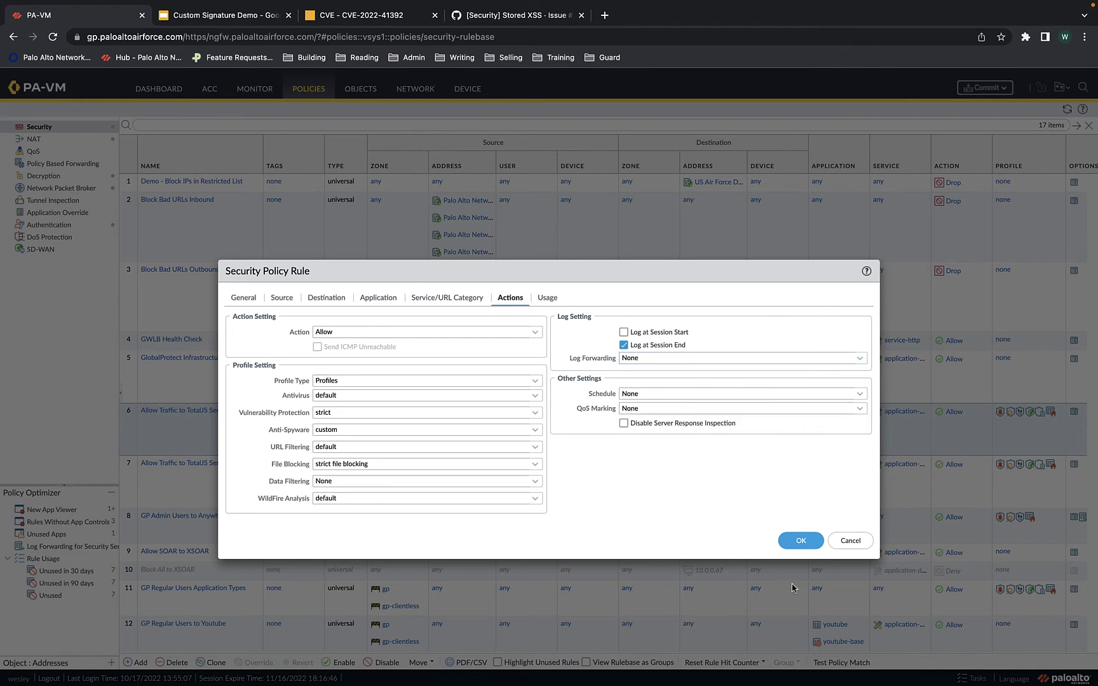
left_click(802, 541)
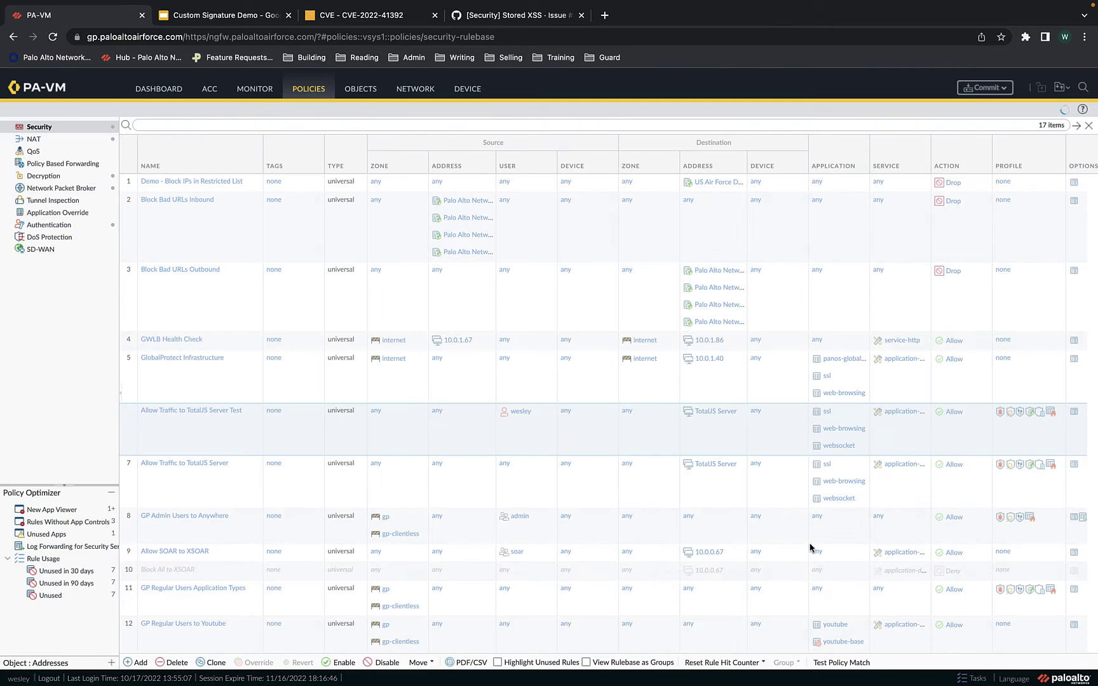
Check the Anti-Spyware profiles under Objects, then show the empty Custom Objects > Spyware list.
left_click(352, 92)
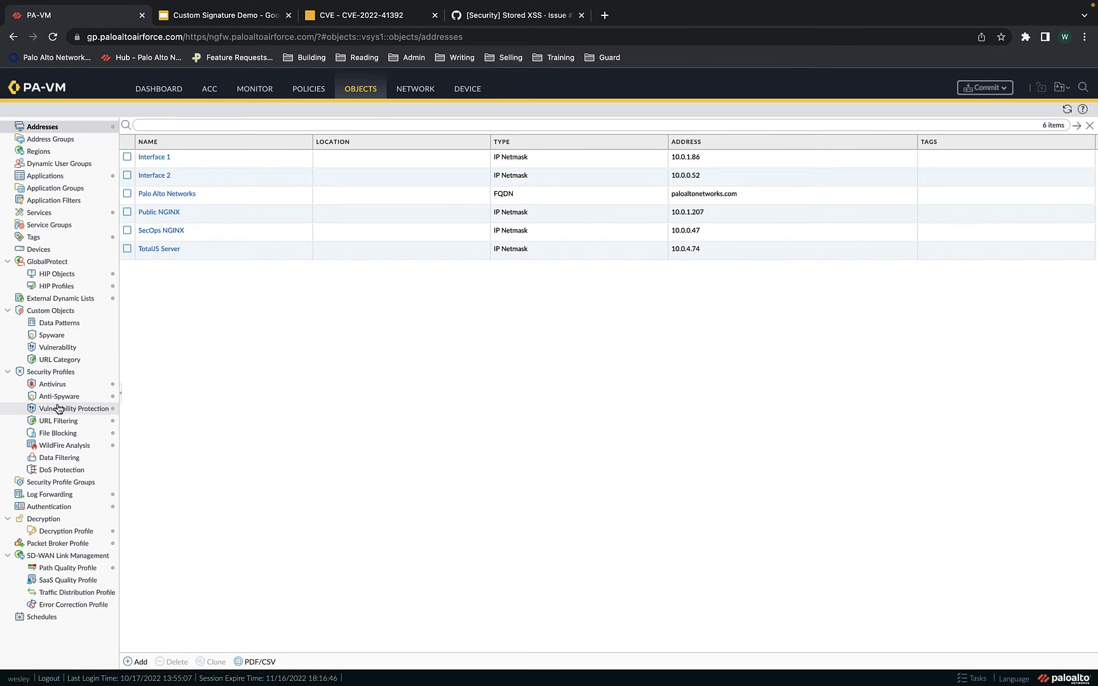
left_click(60, 399)
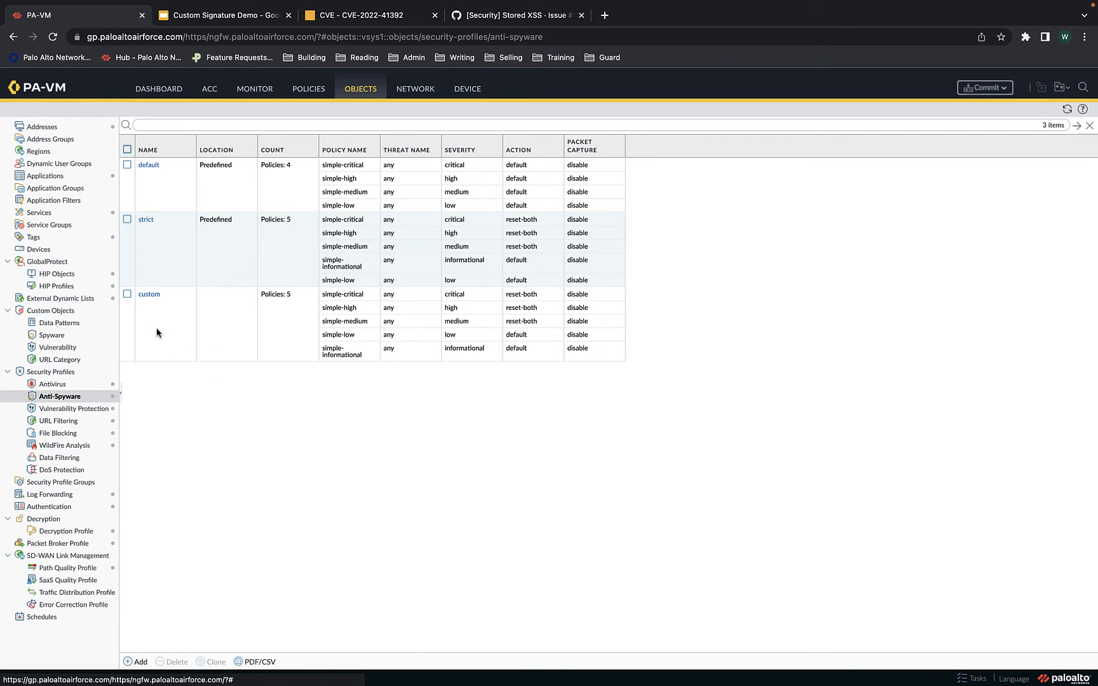
left_click(61, 339)
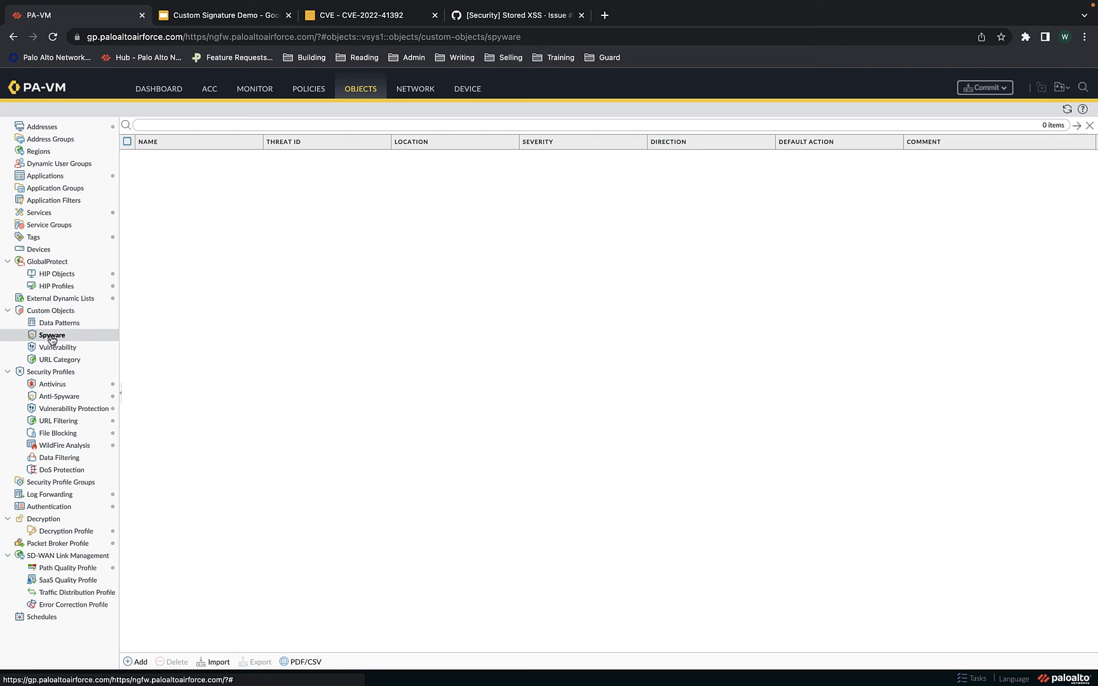
Add a custom spyware signature with Threat ID 6900001 and name CVE-2022-41392.
left_click(136, 661)
mouse_move(457, 313)
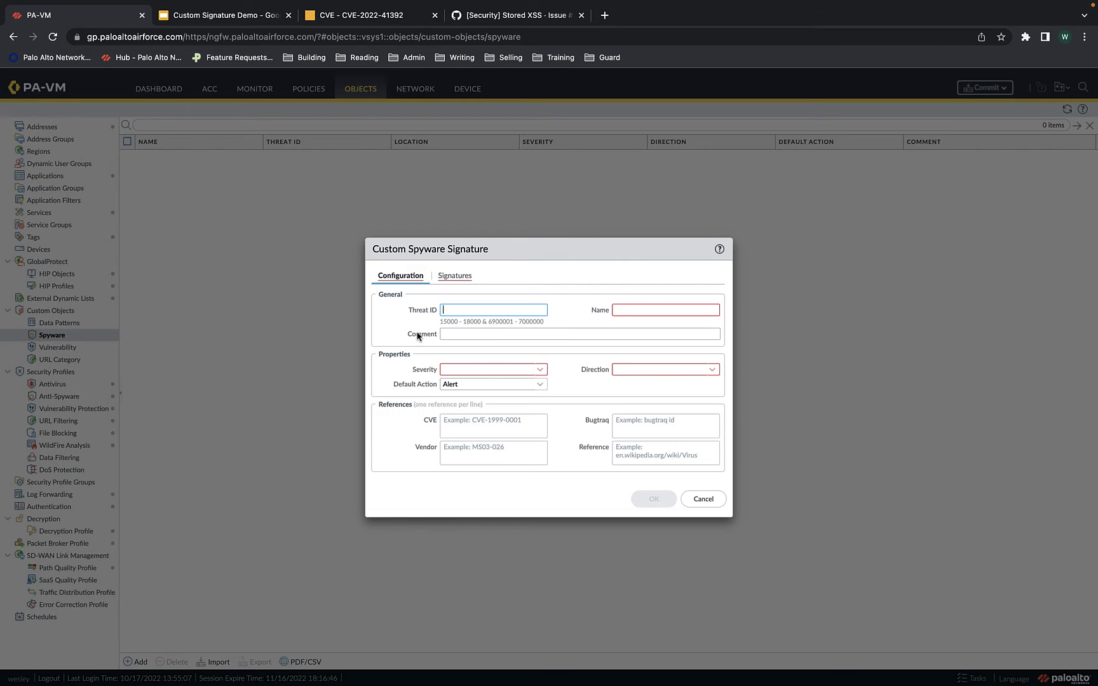
type("6900001")
left_click(657, 311)
type("CVE-2022-41392")
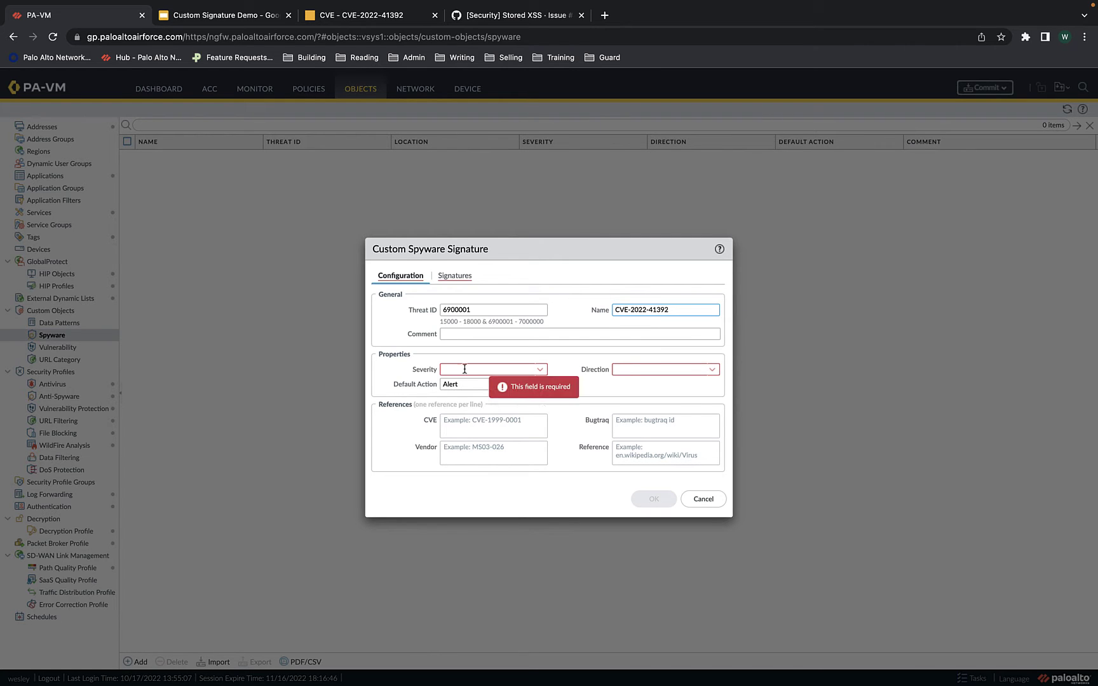
left_click(454, 393)
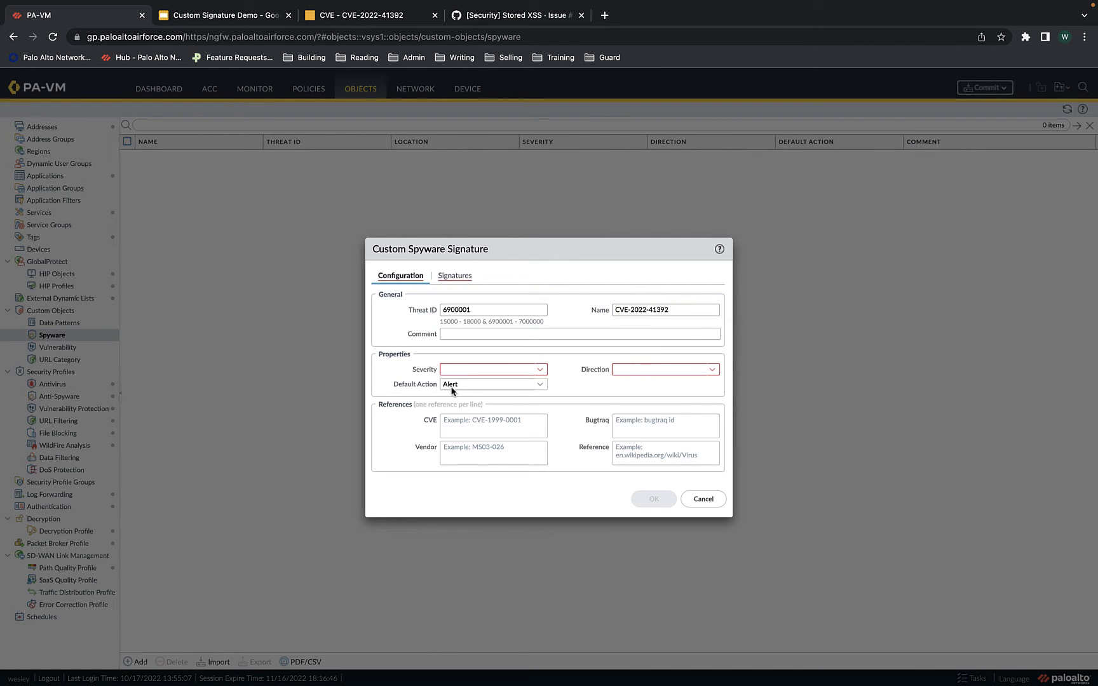
left_click(371, 19)
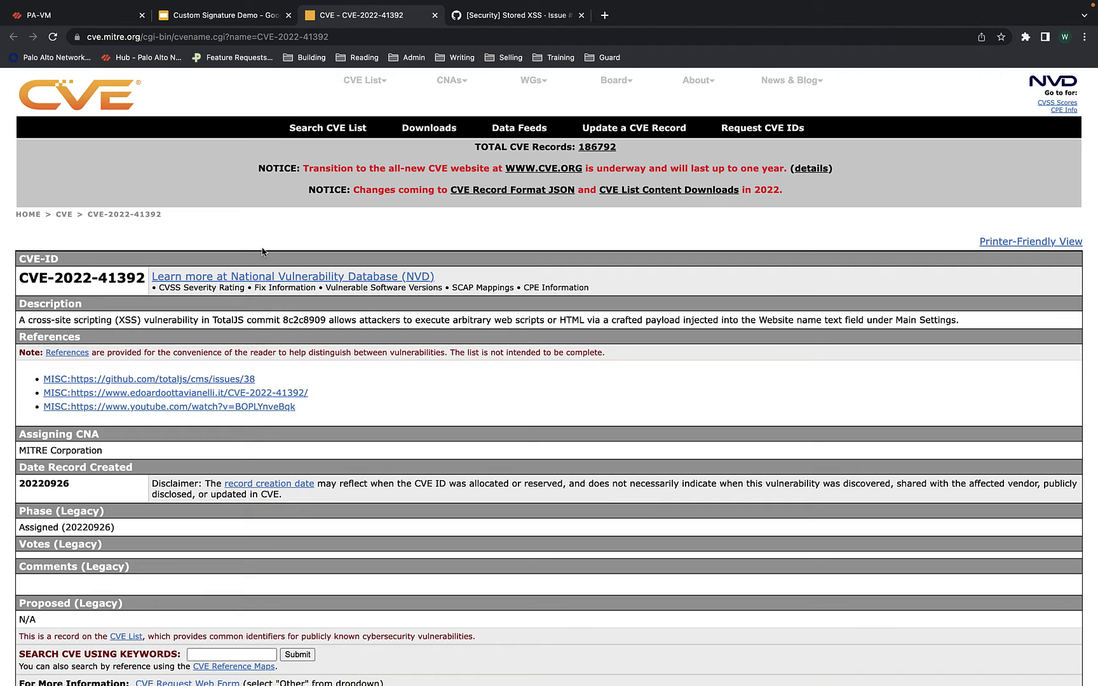
Look up CVE-2022-41392 on NVD to read its 5.4 MEDIUM base score, then return to the signature.
left_click(280, 275)
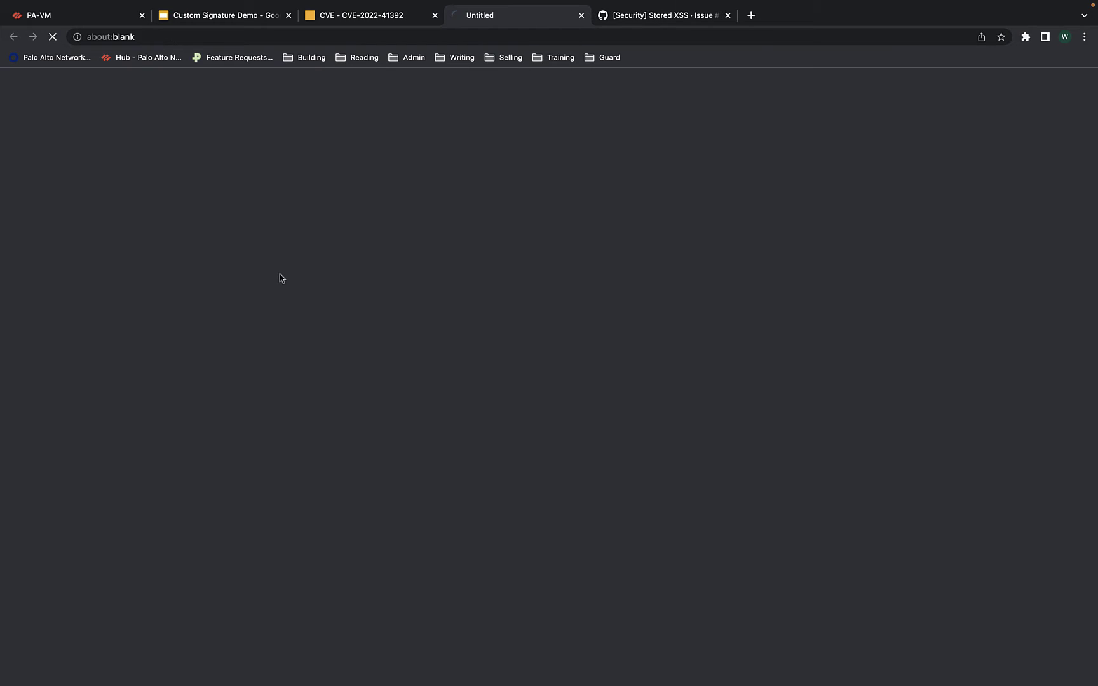
scroll(193, 424, "down", 3)
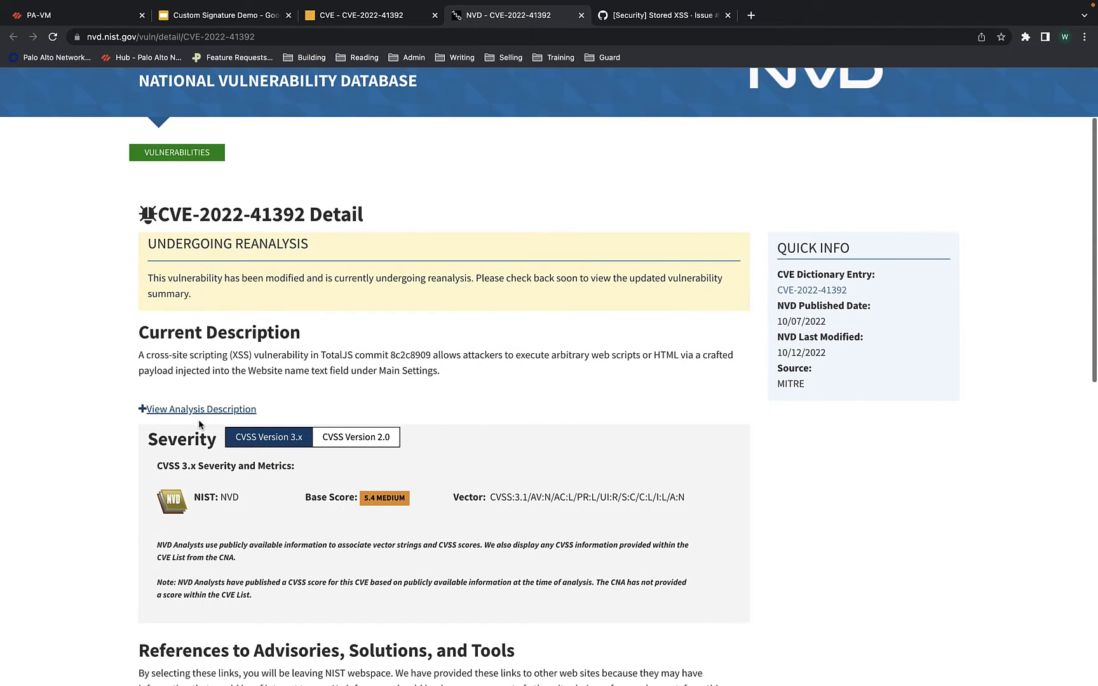
mouse_move(66, 12)
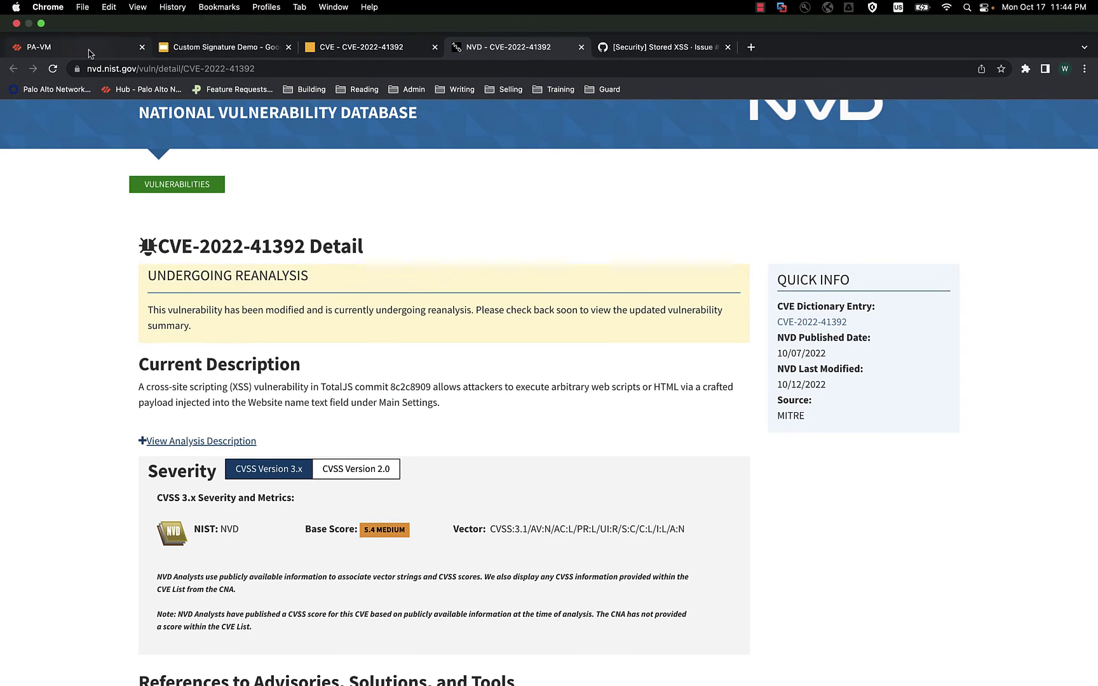
left_click(89, 50)
left_click(540, 370)
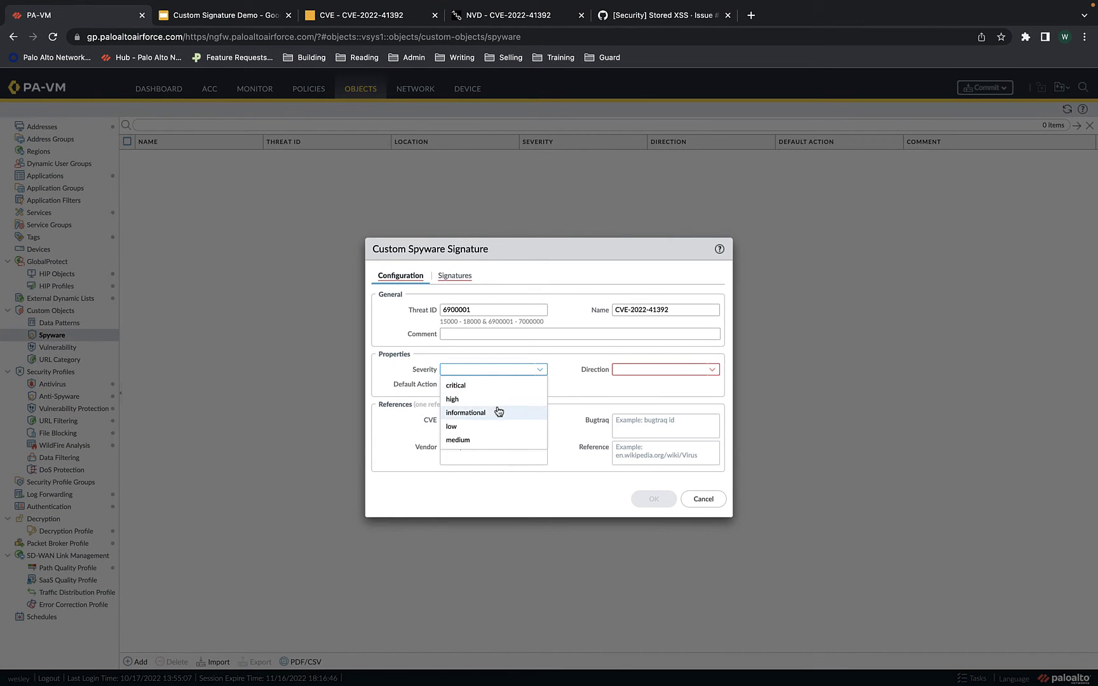
Set severity to medium and direction to client2server, then add a new standard signature.
left_click(495, 440)
left_click(714, 372)
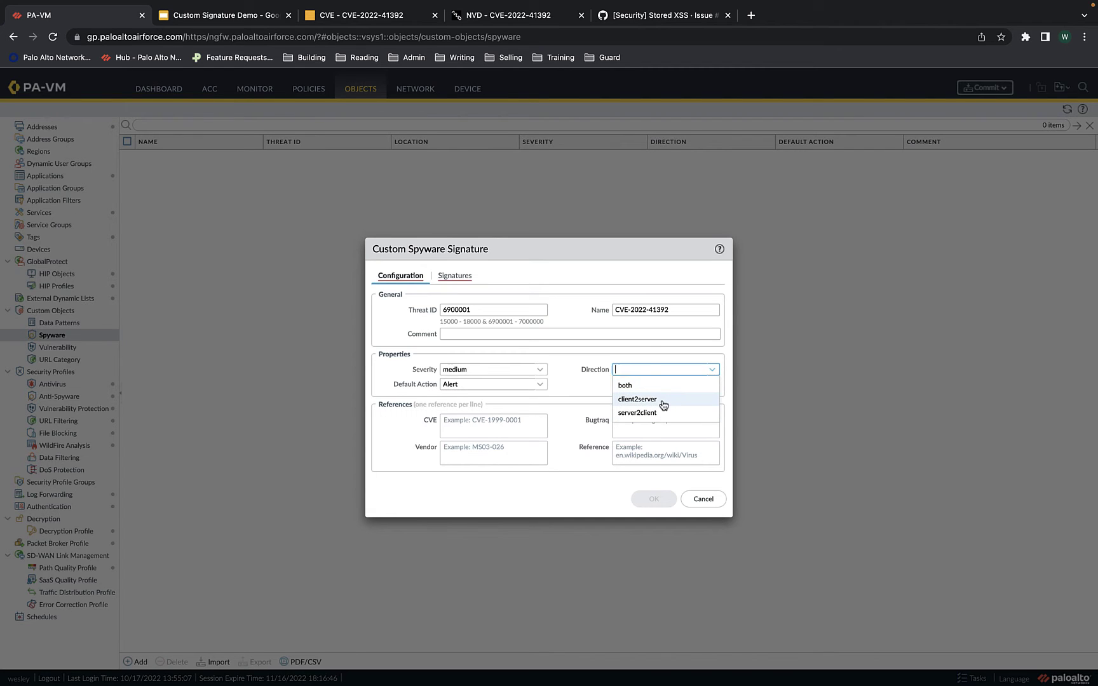
left_click(665, 399)
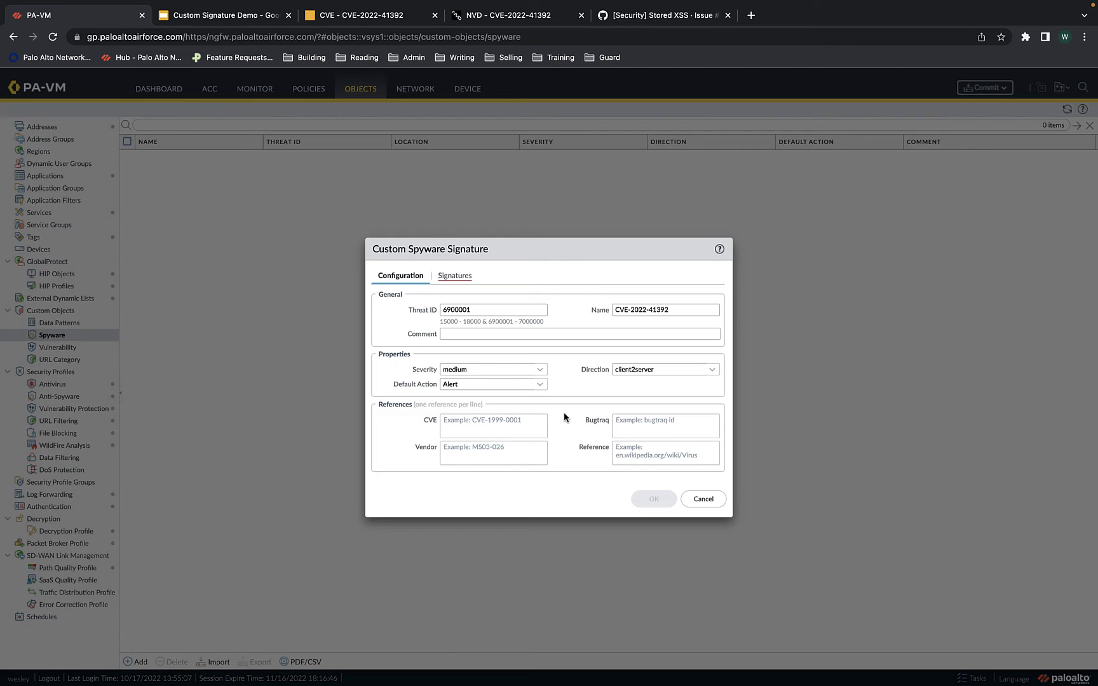
left_click(455, 276)
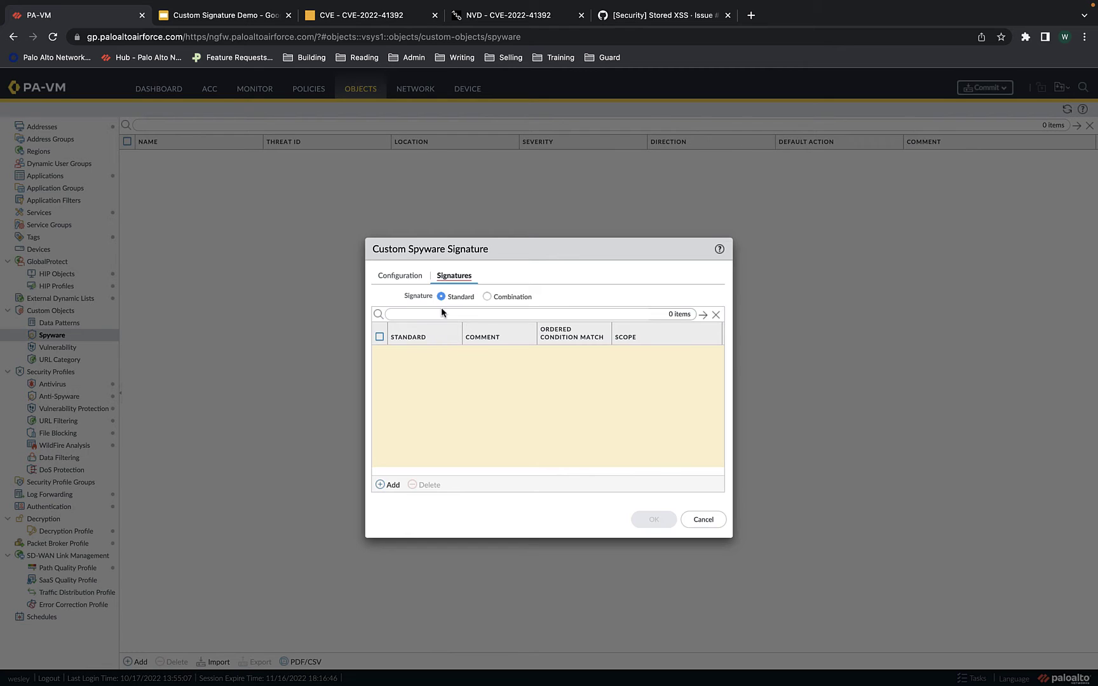
left_click(379, 486)
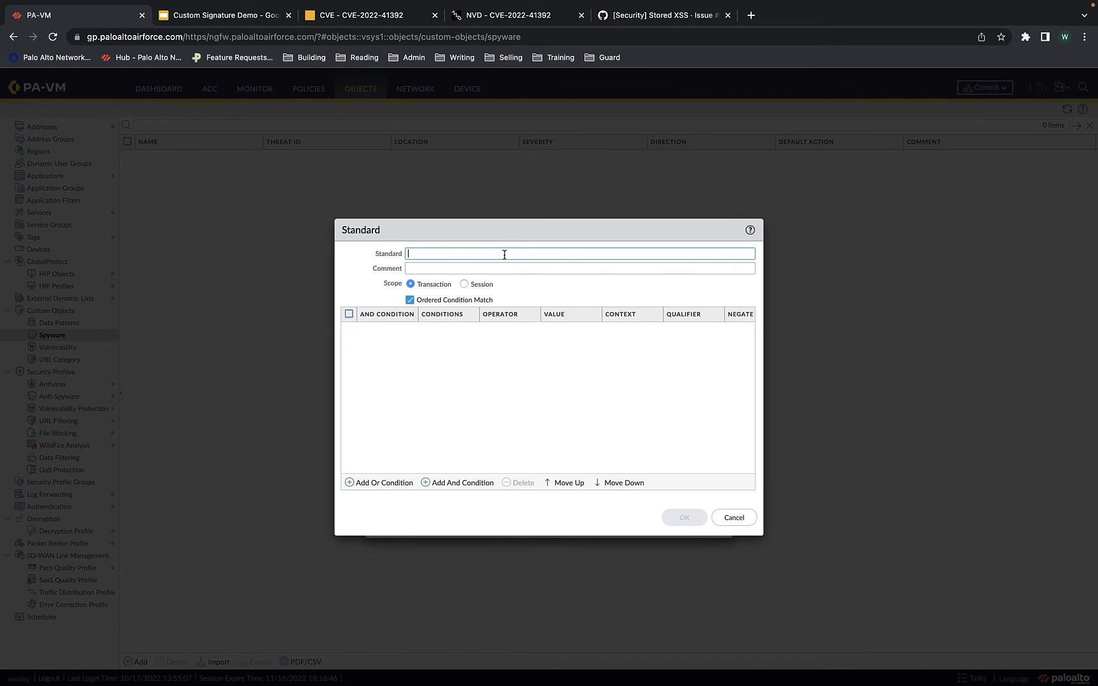
Name the standard signature 'TotalJS Request' with ordered condition matching off, and start a new condition.
type("TotalJS Request")
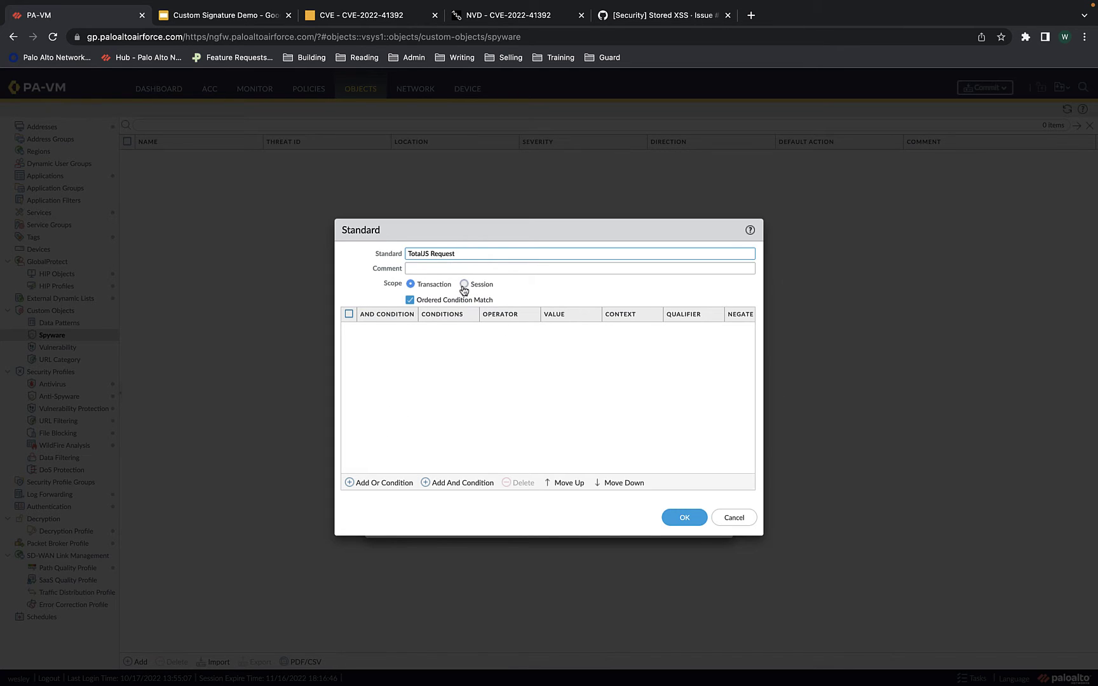
left_click(410, 303)
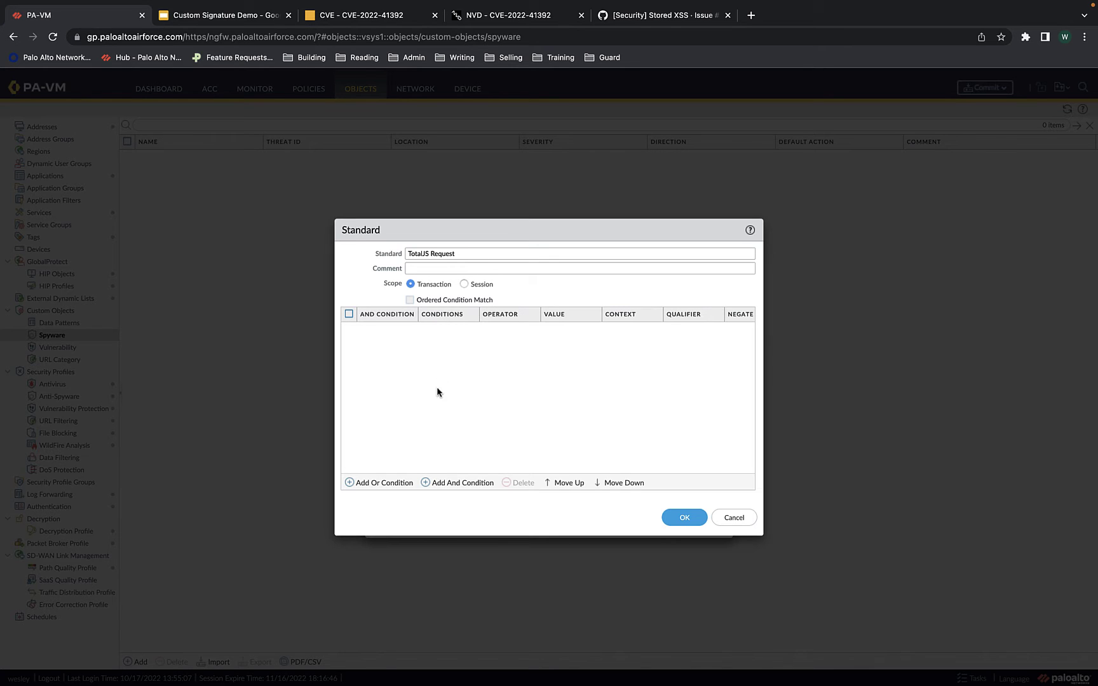
left_click(427, 483)
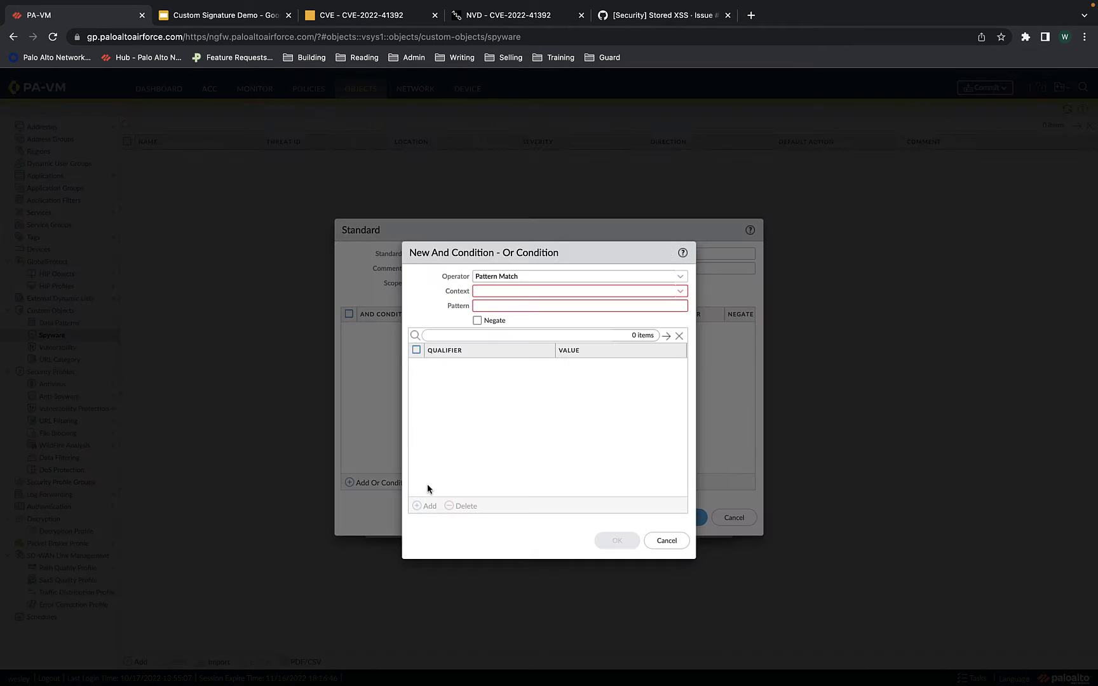
left_click(498, 294)
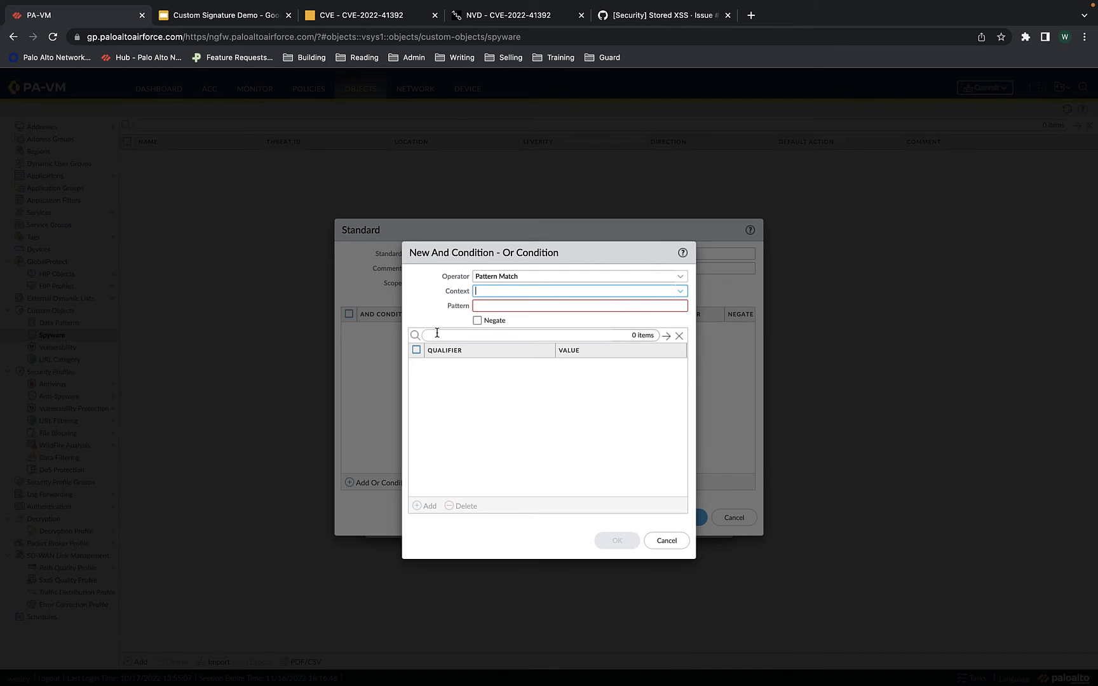
left_click(229, 17)
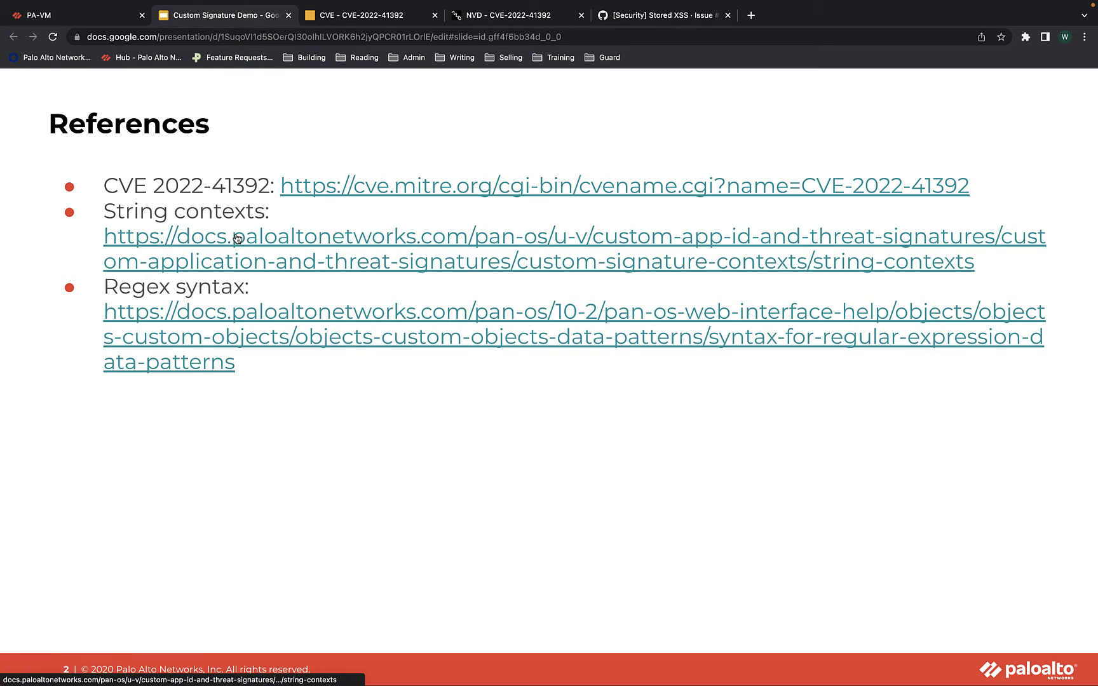
Read the TechDocs pages on string contexts, regex syntax and regular expression data pattern examples.
left_click(234, 243)
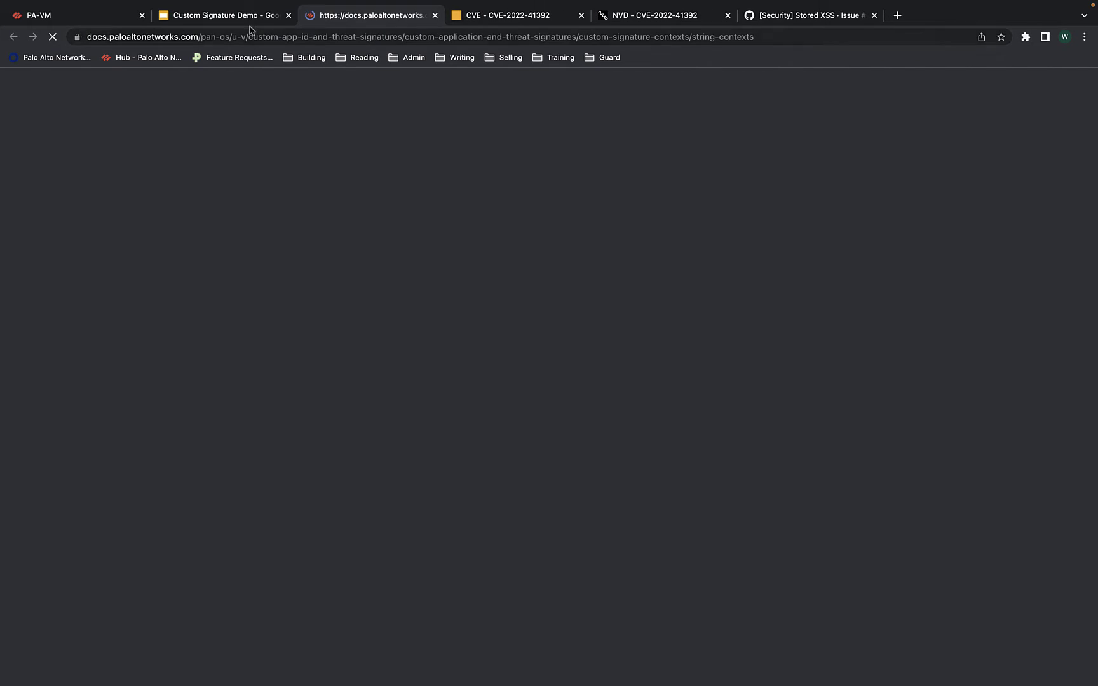
left_click(246, 17)
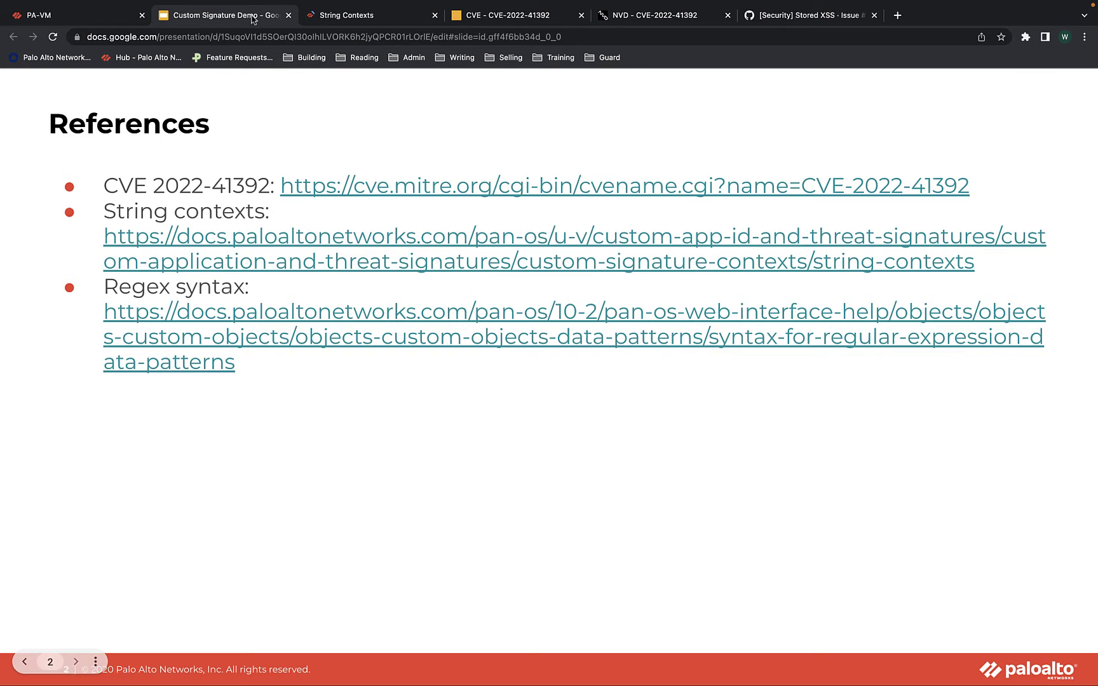
left_click(227, 316)
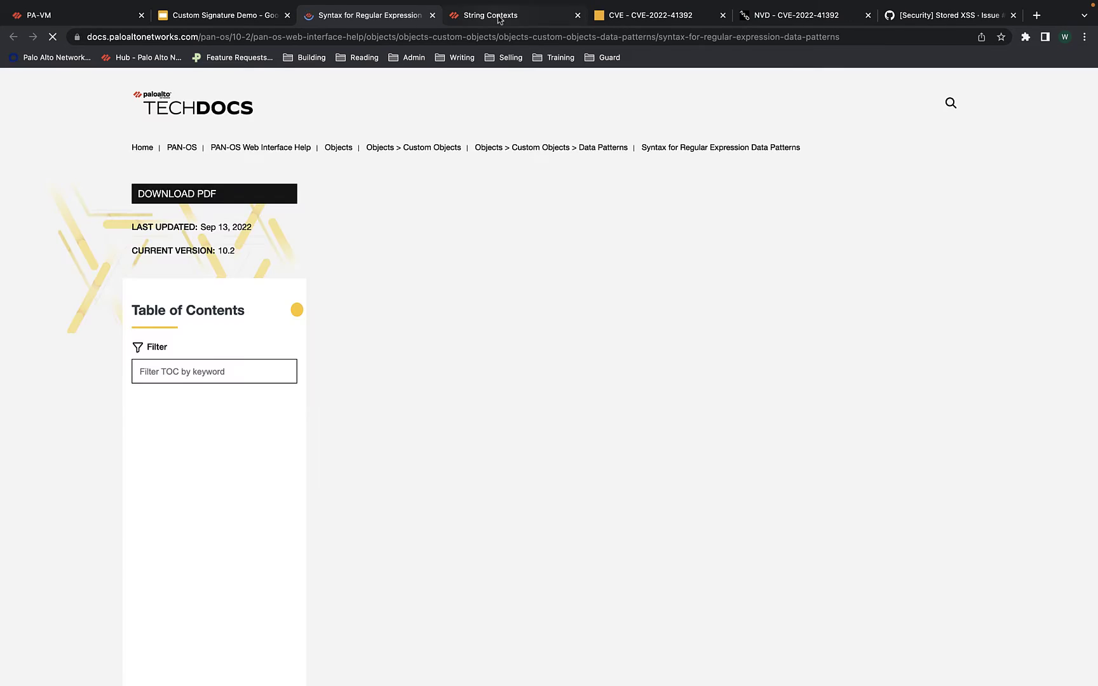
left_click(478, 16)
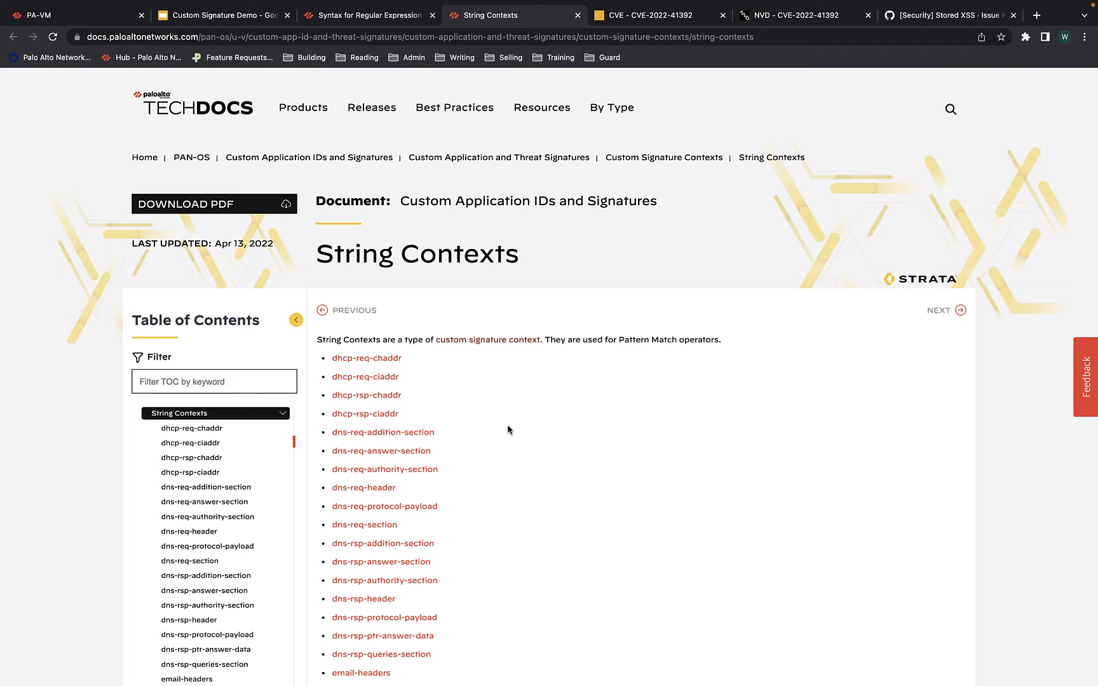
key("ctrl+shift+Tab")
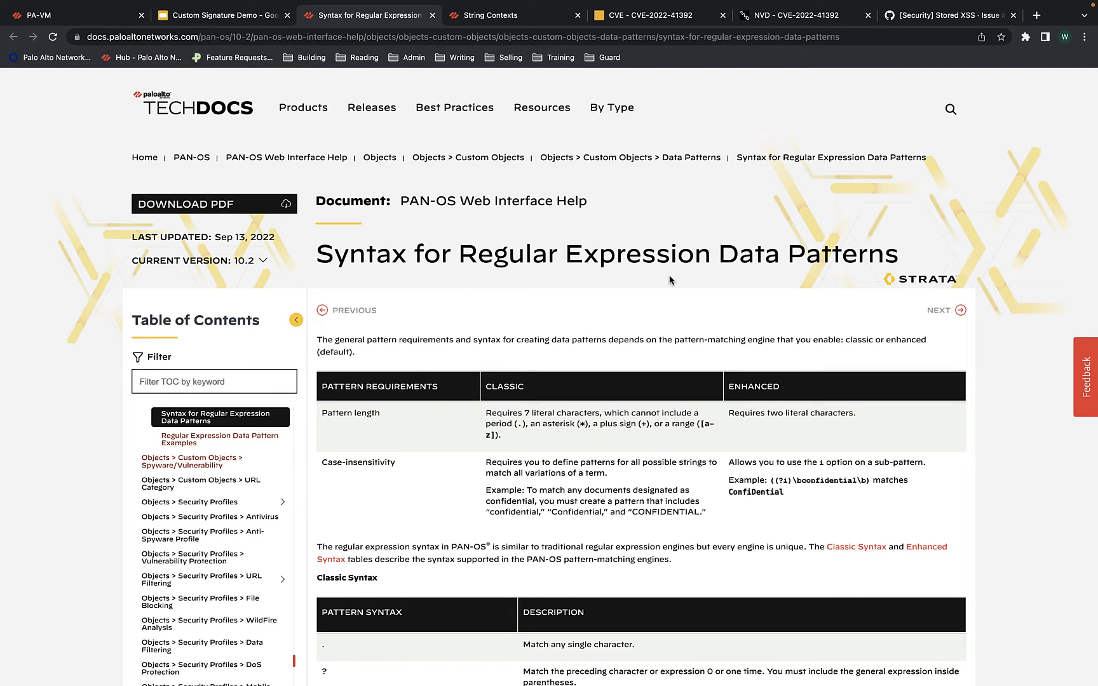
scroll(527, 505, "down", 4)
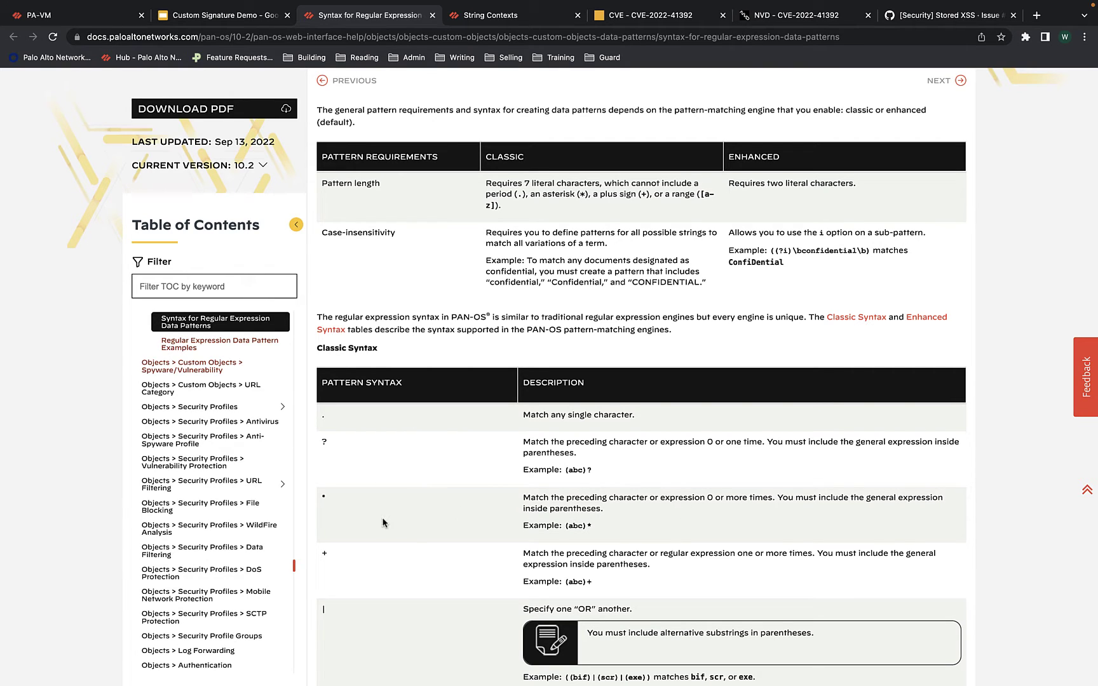
left_click(227, 353)
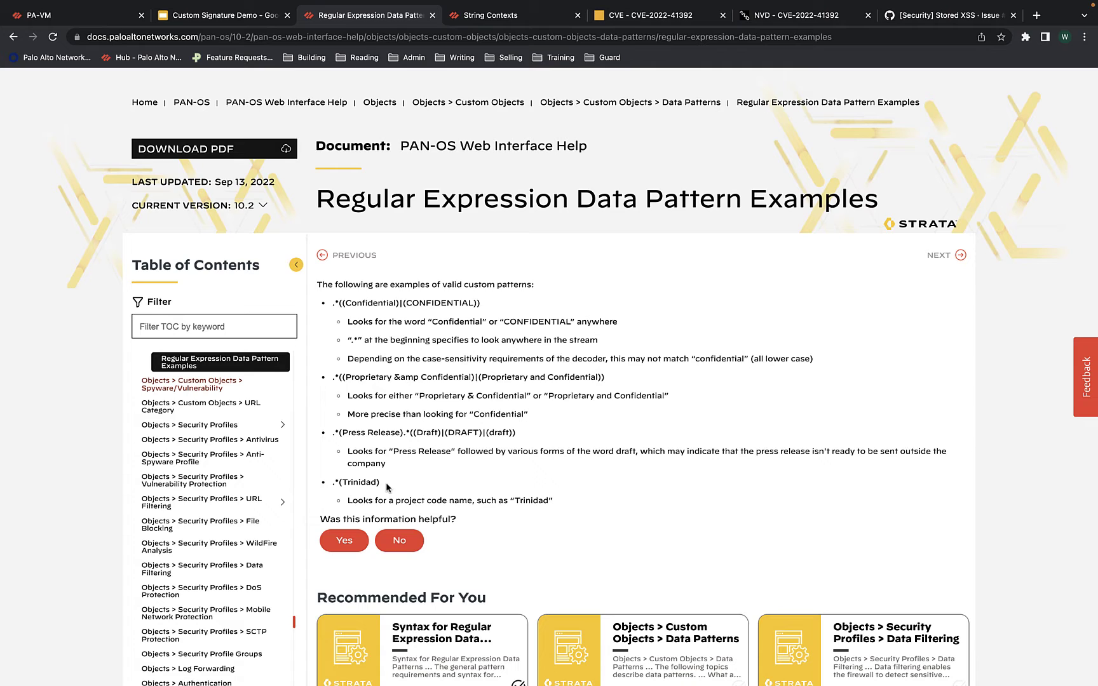
left_click(65, 16)
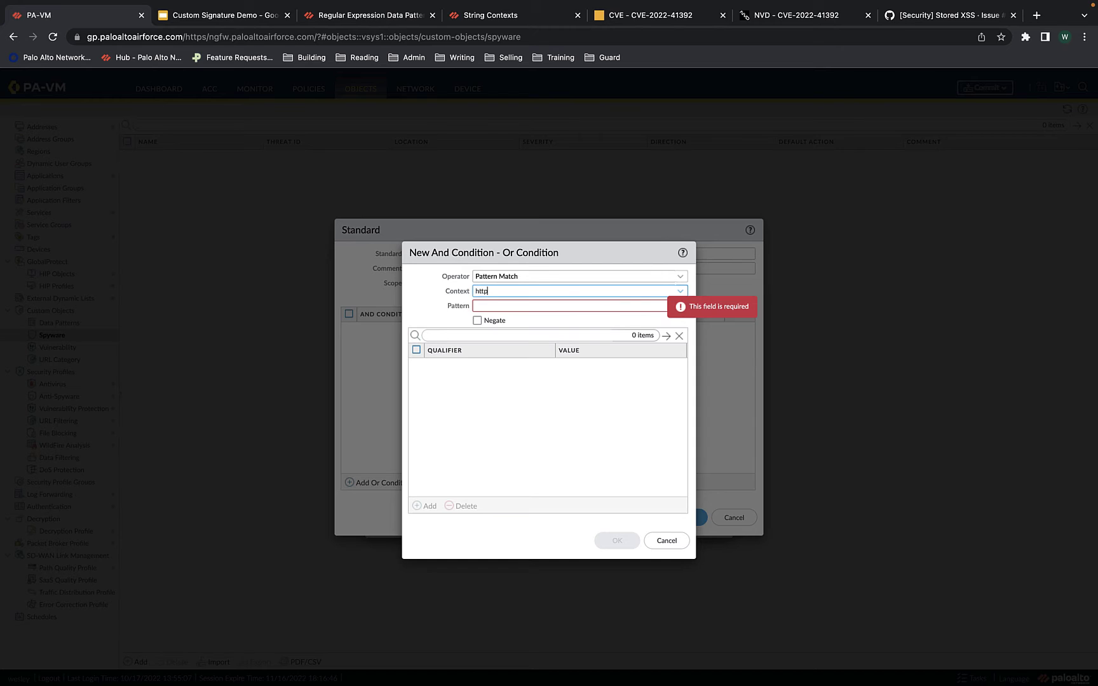
Set the condition context to http-req-origin-headers with a pattern matching the Total.js site URL.
type("-or")
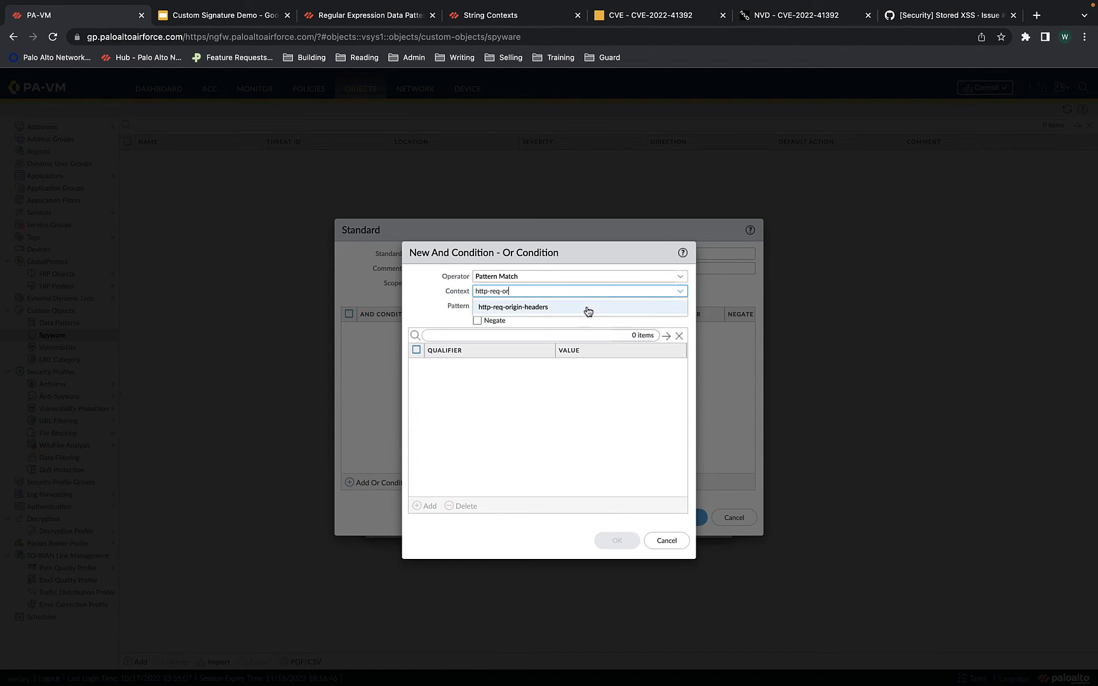
left_click(588, 310)
left_click(534, 306)
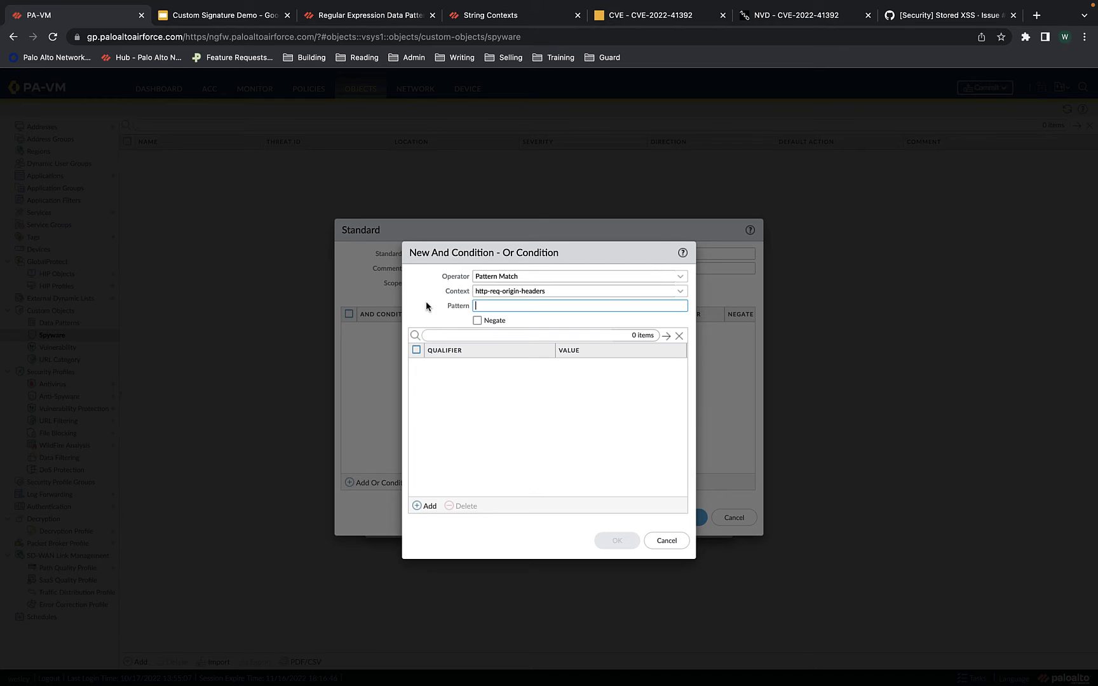
type("(")
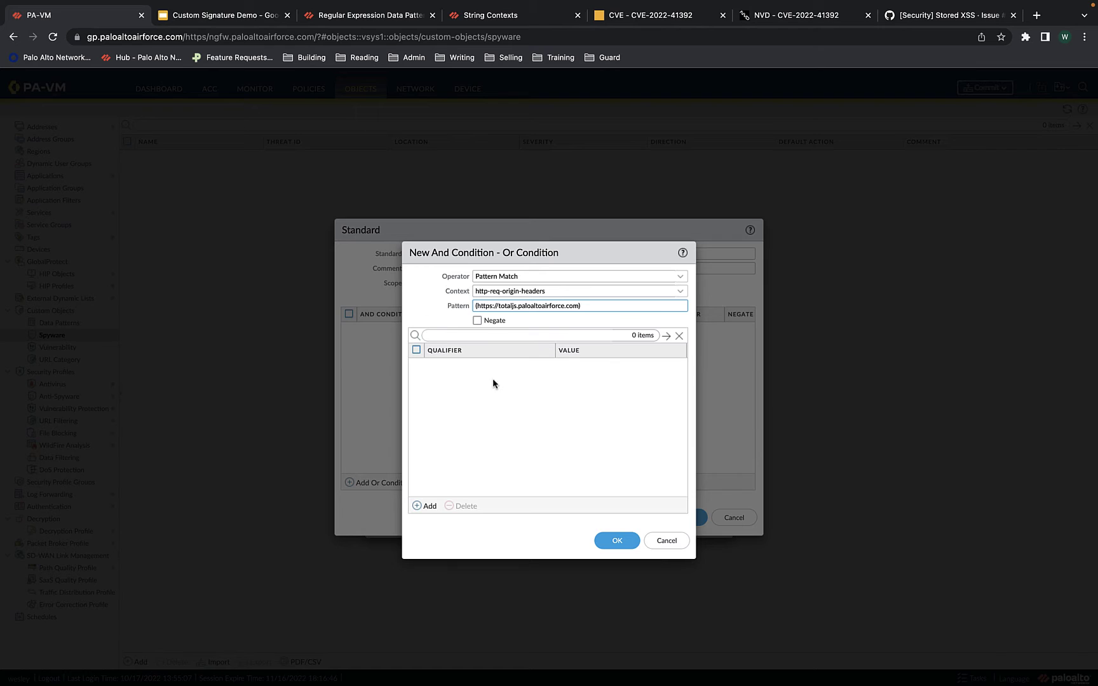
left_click(617, 540)
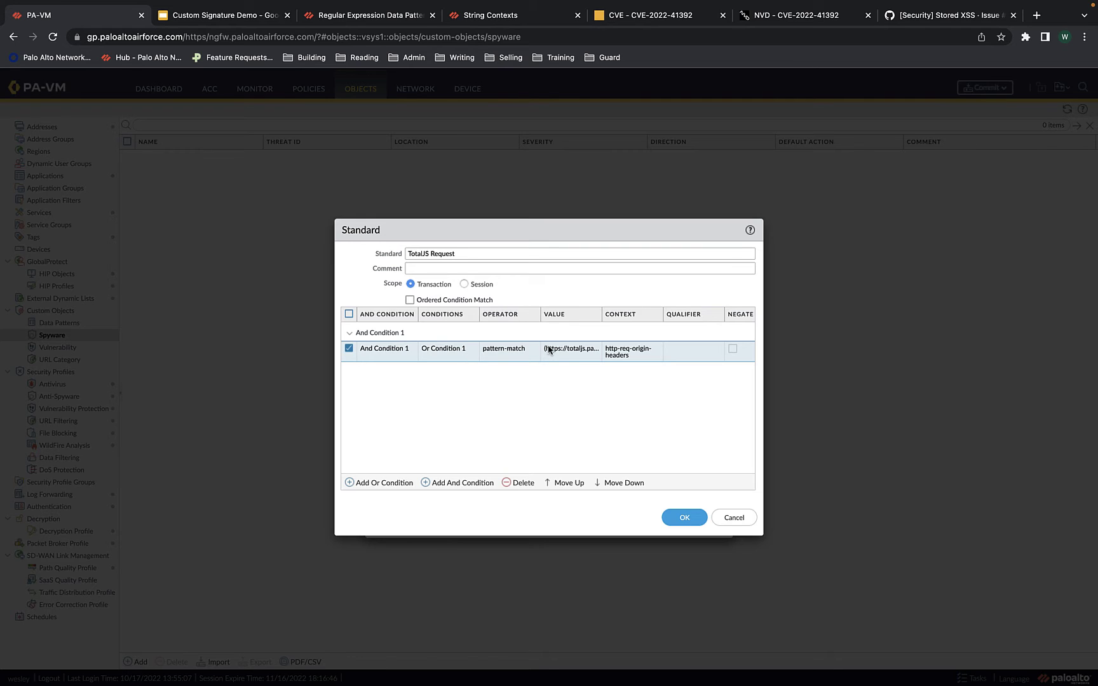
Save the TotalJS Request standard and the CVE-2022-41392 custom spyware signature (6900001).
left_click(685, 519)
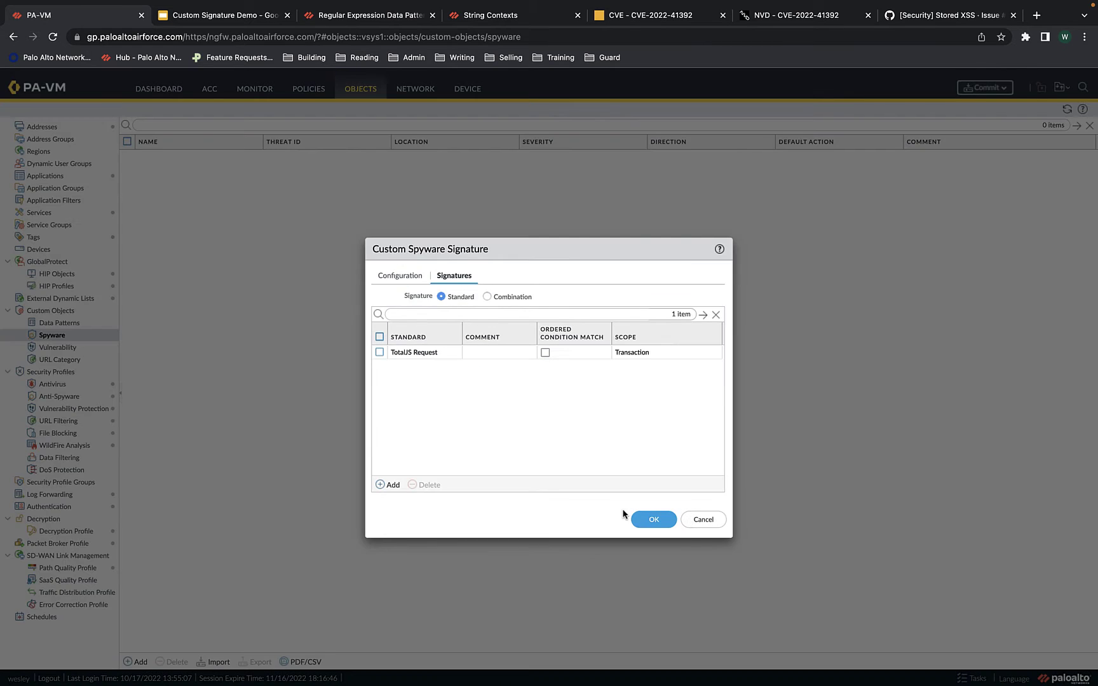
left_click(648, 520)
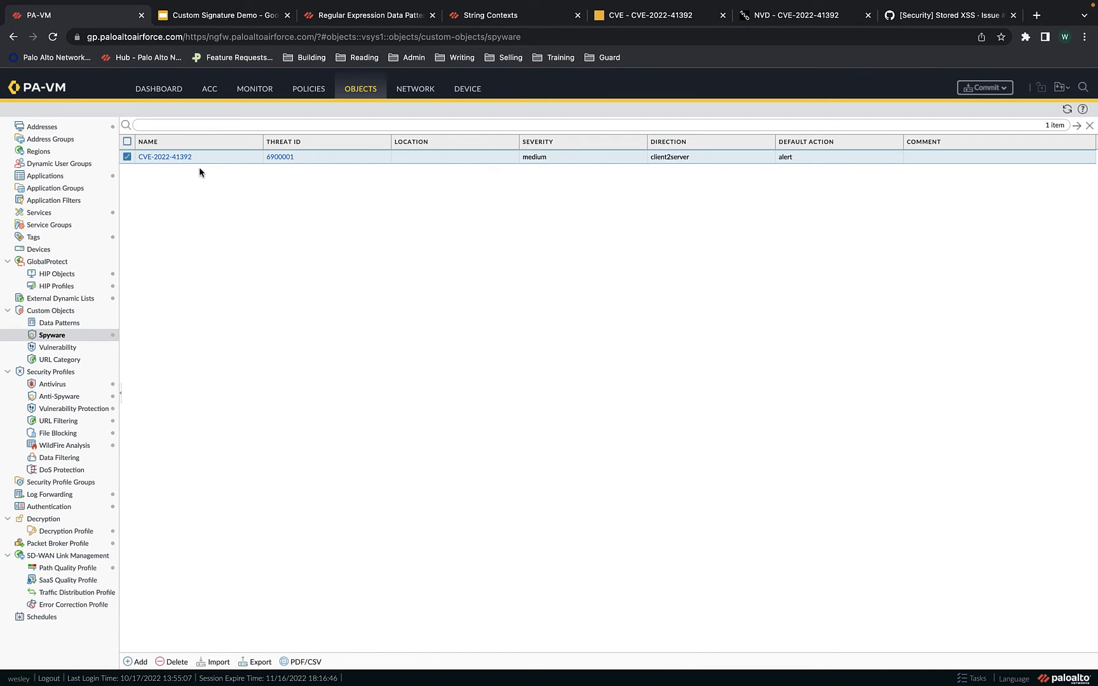
left_click(61, 397)
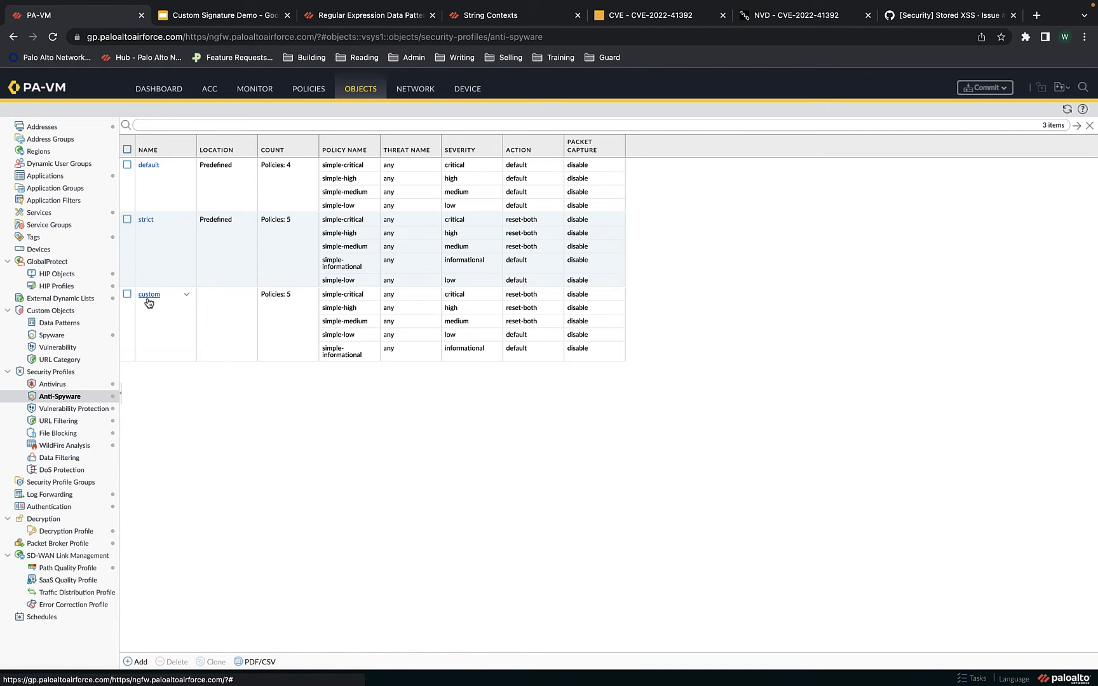
Add signature 6900001 (CVE-2022-41392) as an enabled exception with extended-capture in the custom profile.
left_click(150, 296)
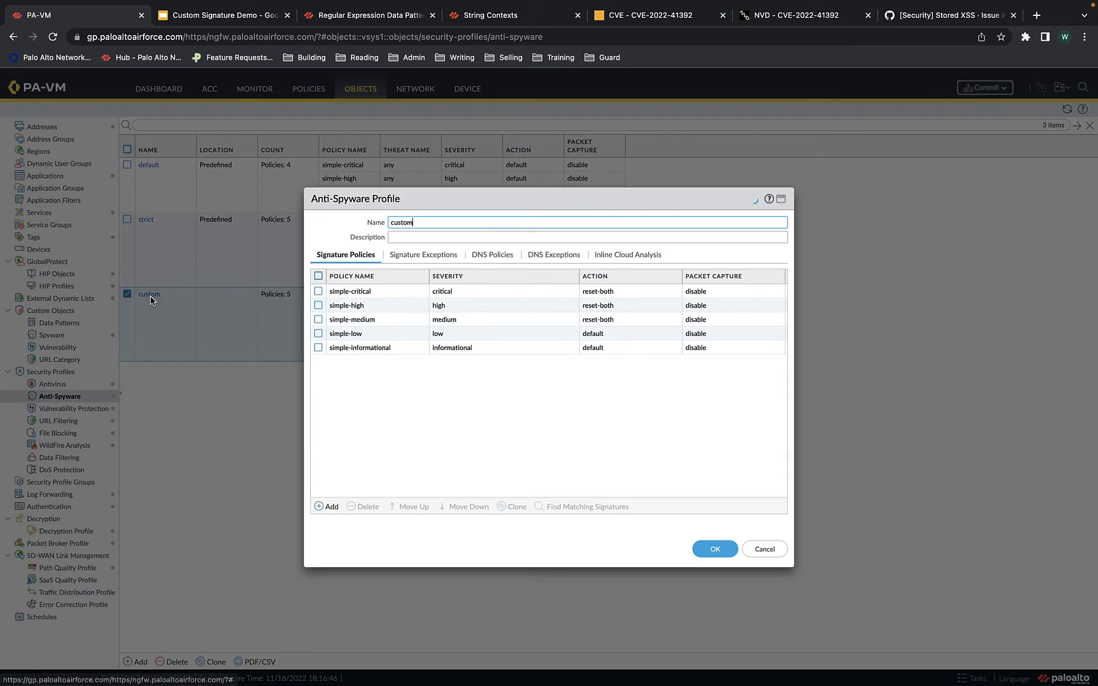
left_click(427, 258)
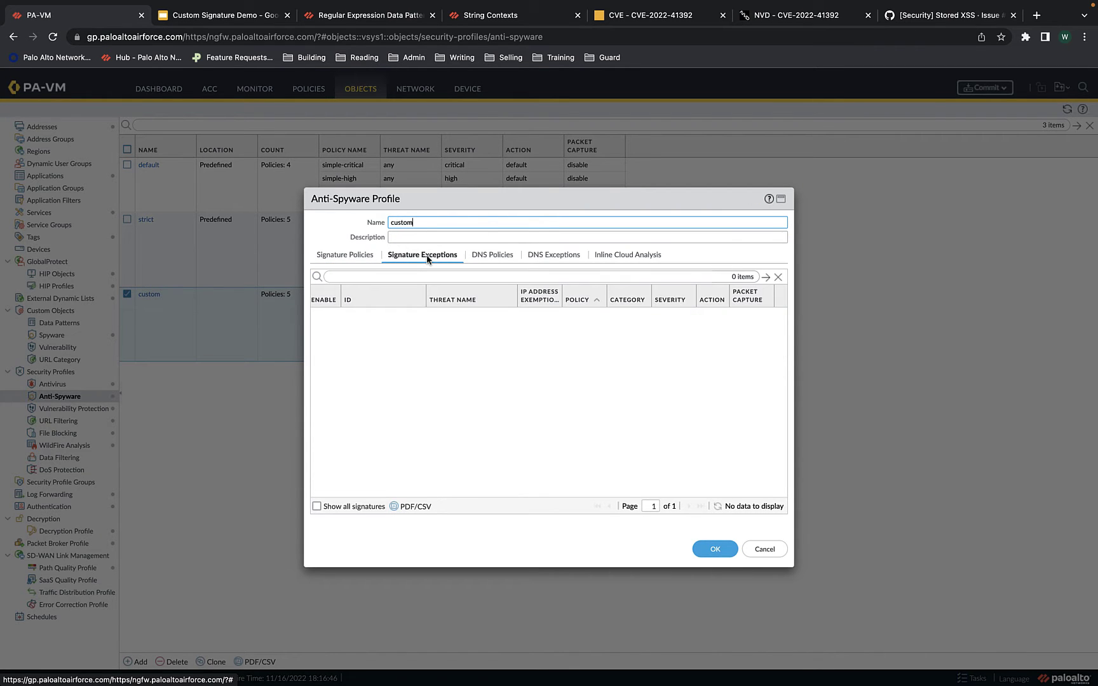
left_click(316, 506)
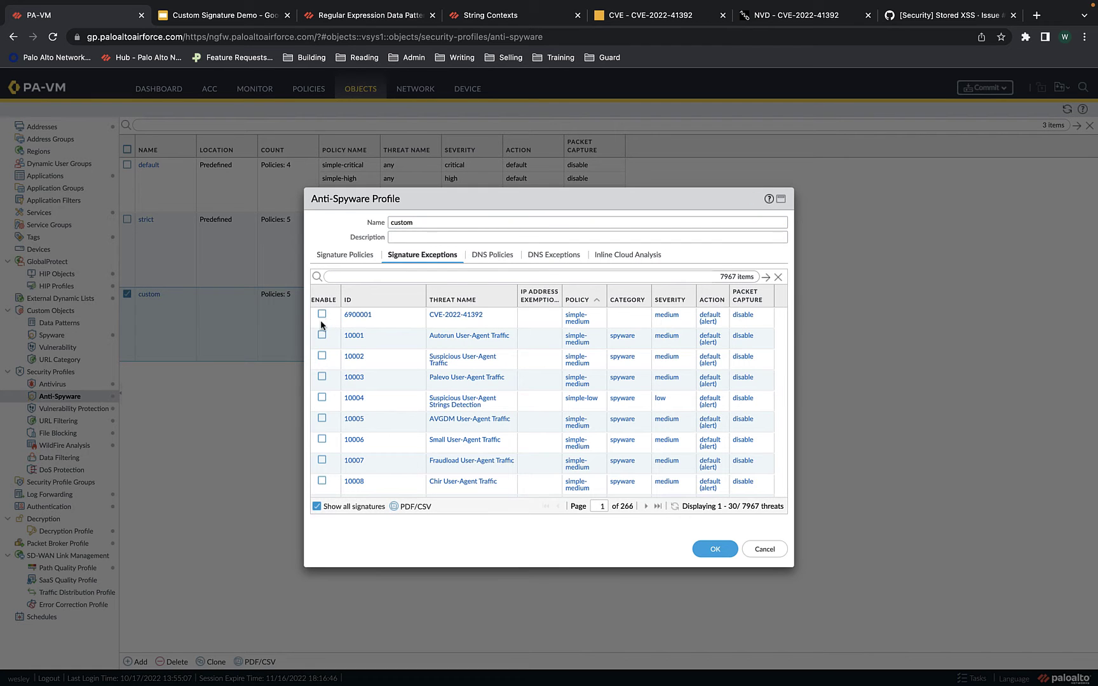
left_click(322, 314)
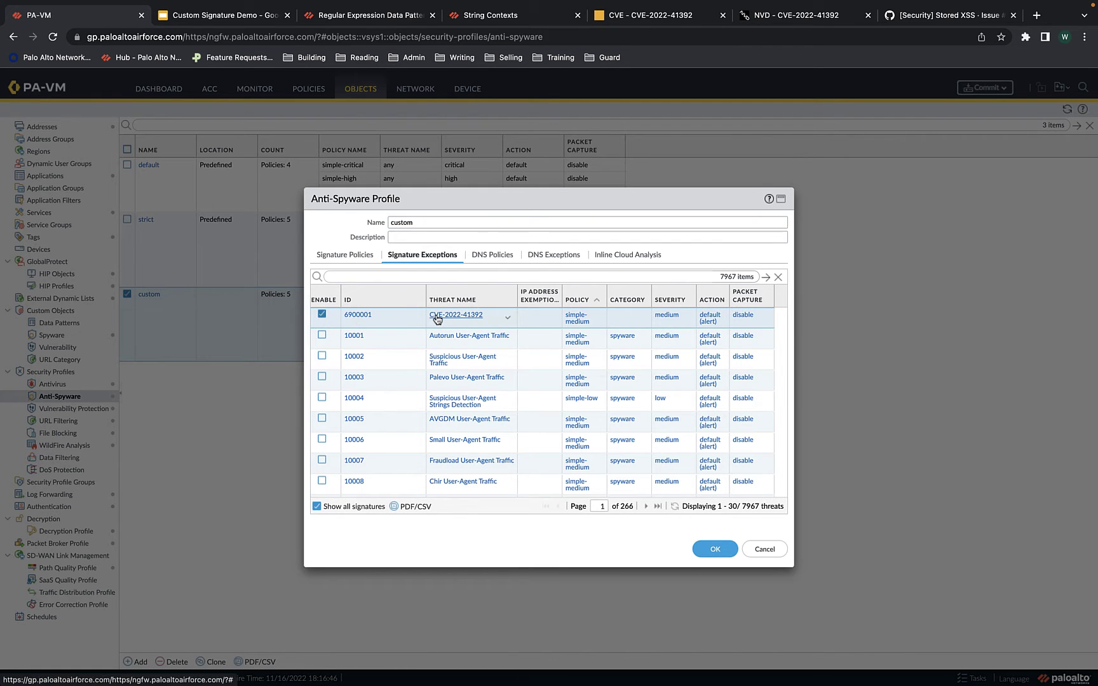
left_click(362, 278)
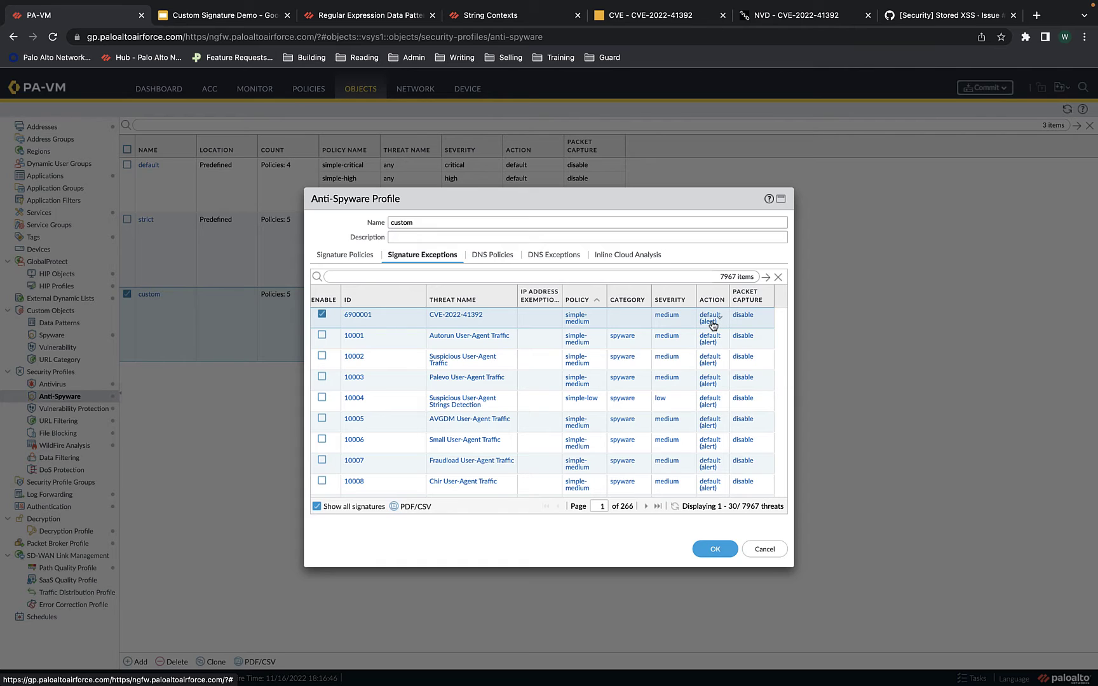
left_click(746, 320)
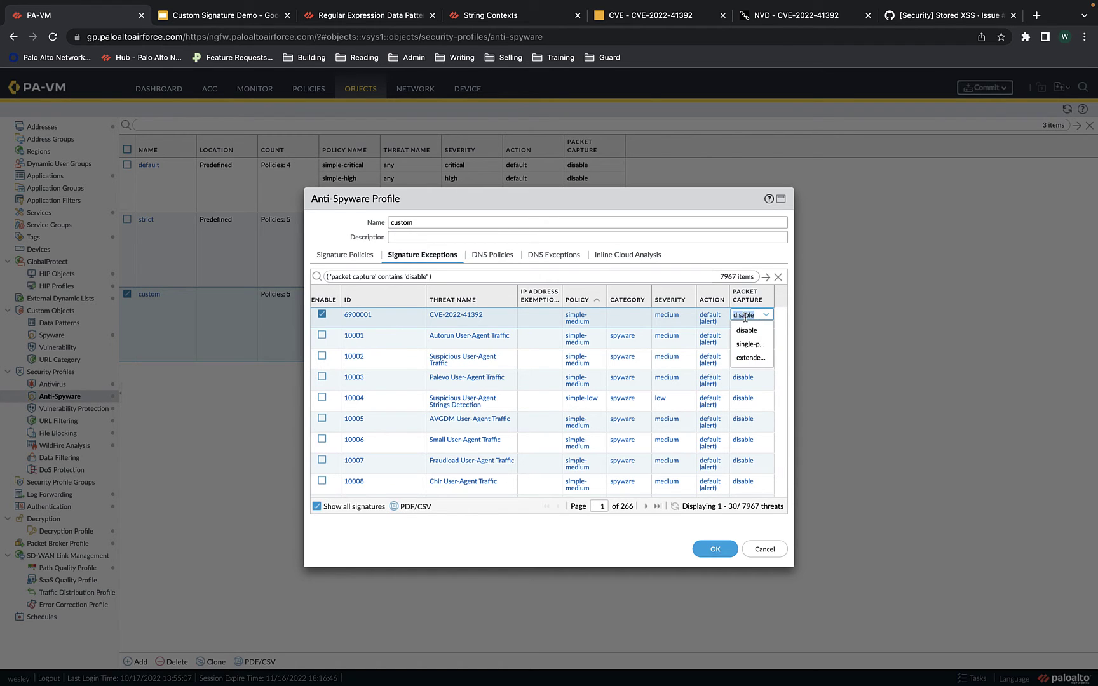
left_click(751, 358)
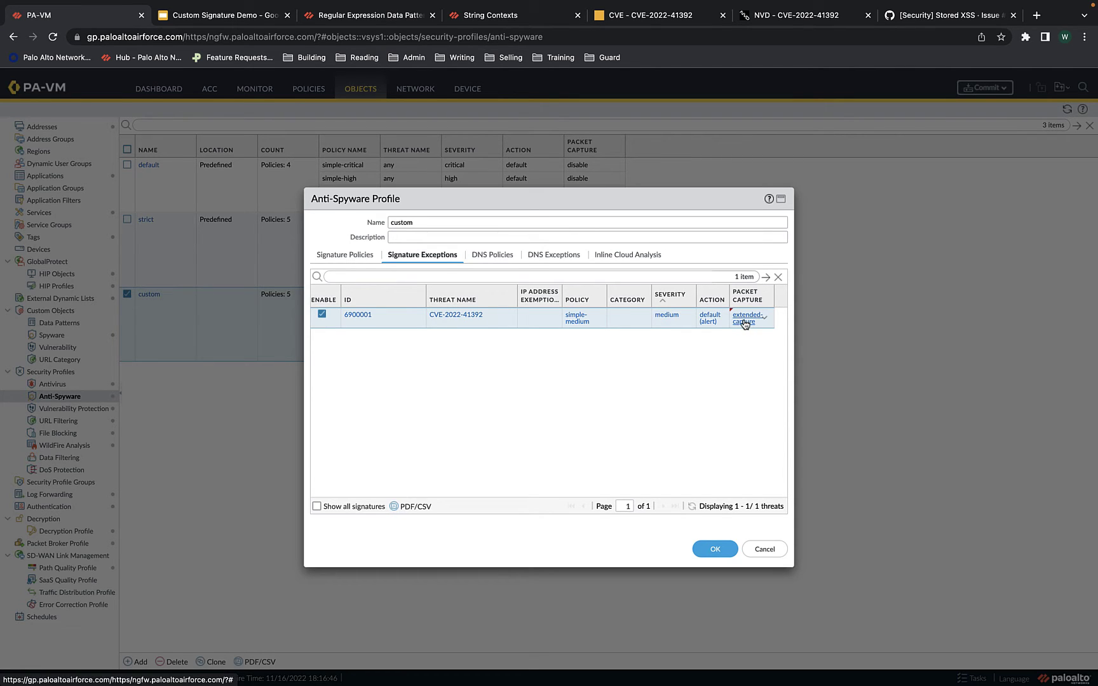
left_click(715, 550)
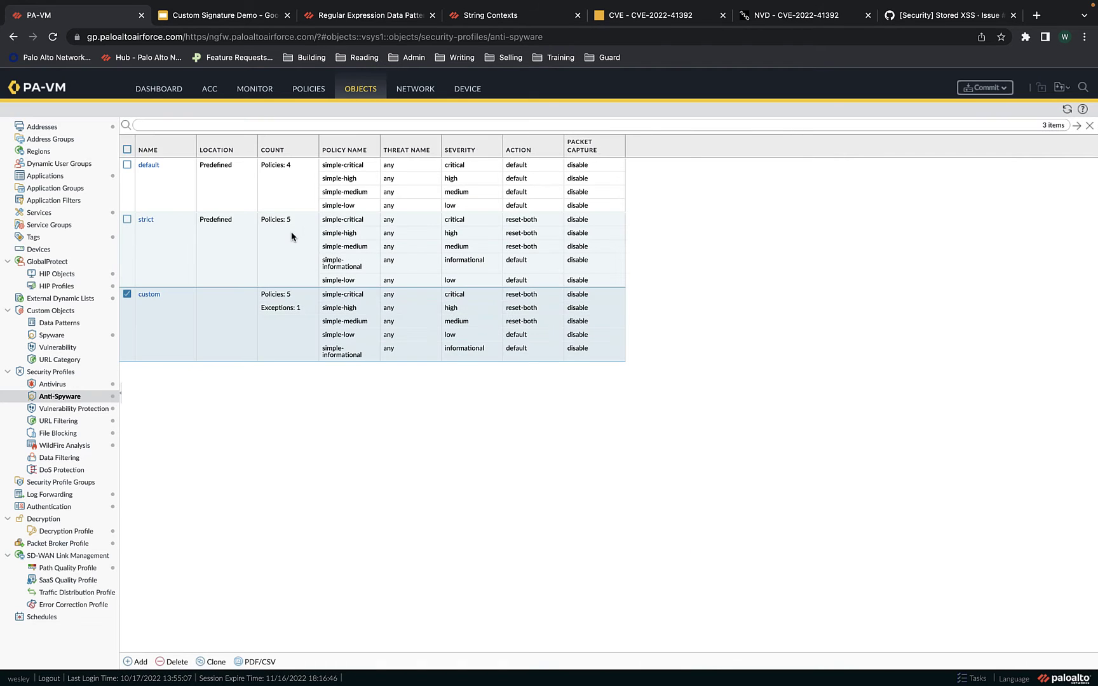
Review the Content-ID Extended Packet Capture Length under Device > Setup, leaving it at 5 packets.
left_click(456, 96)
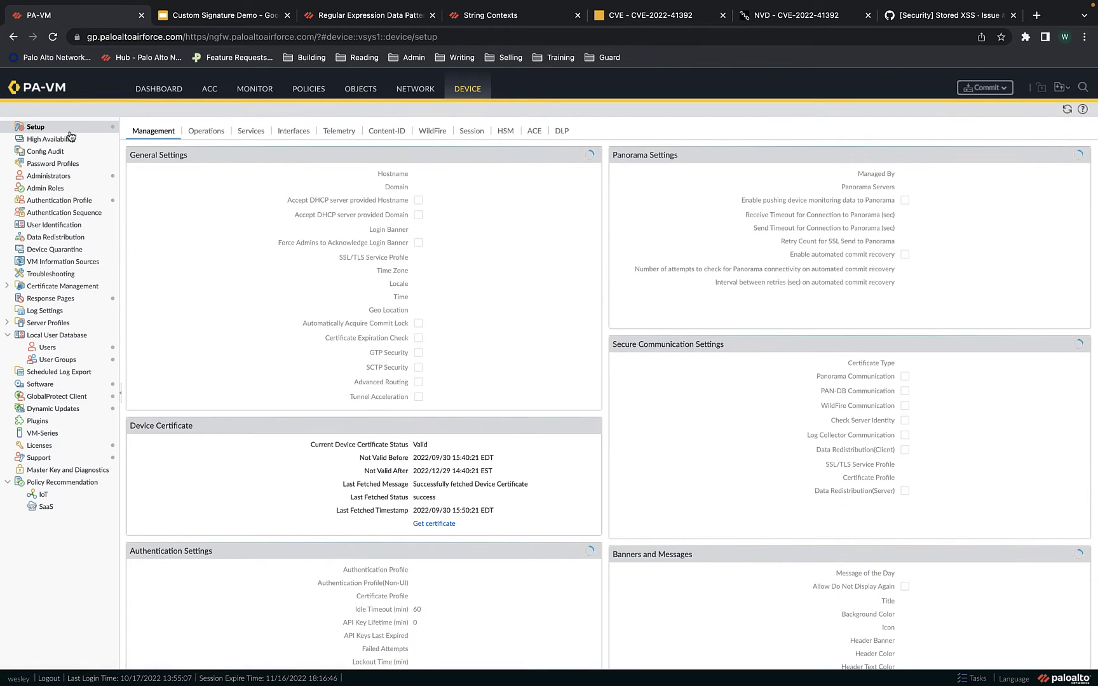
left_click(391, 132)
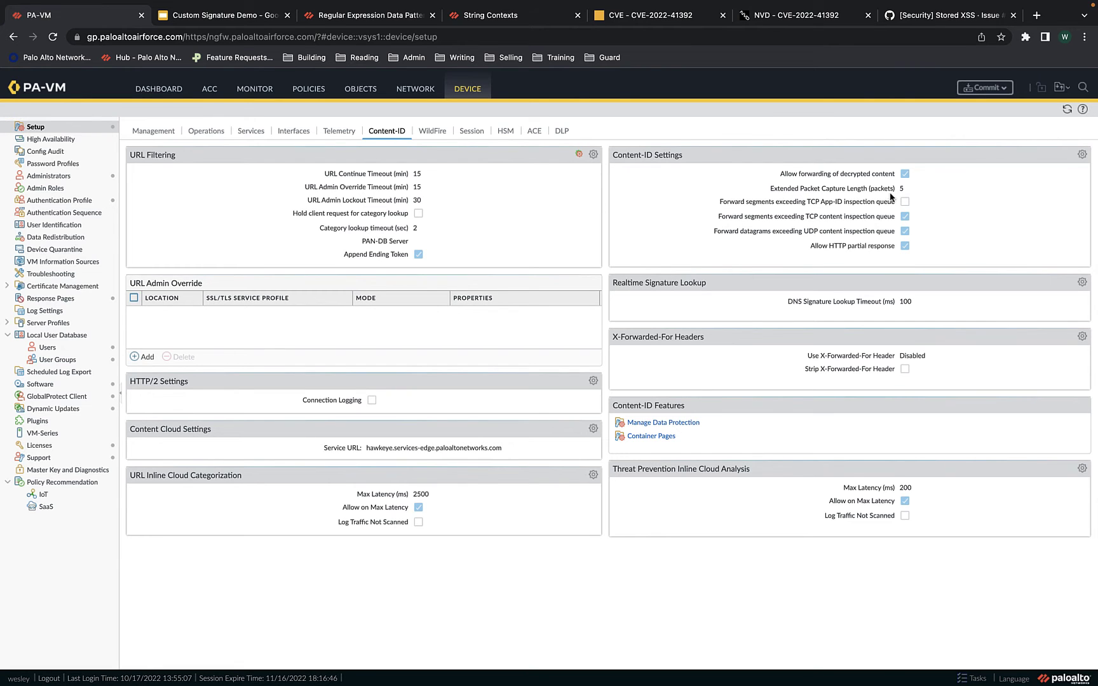
left_click(1082, 155)
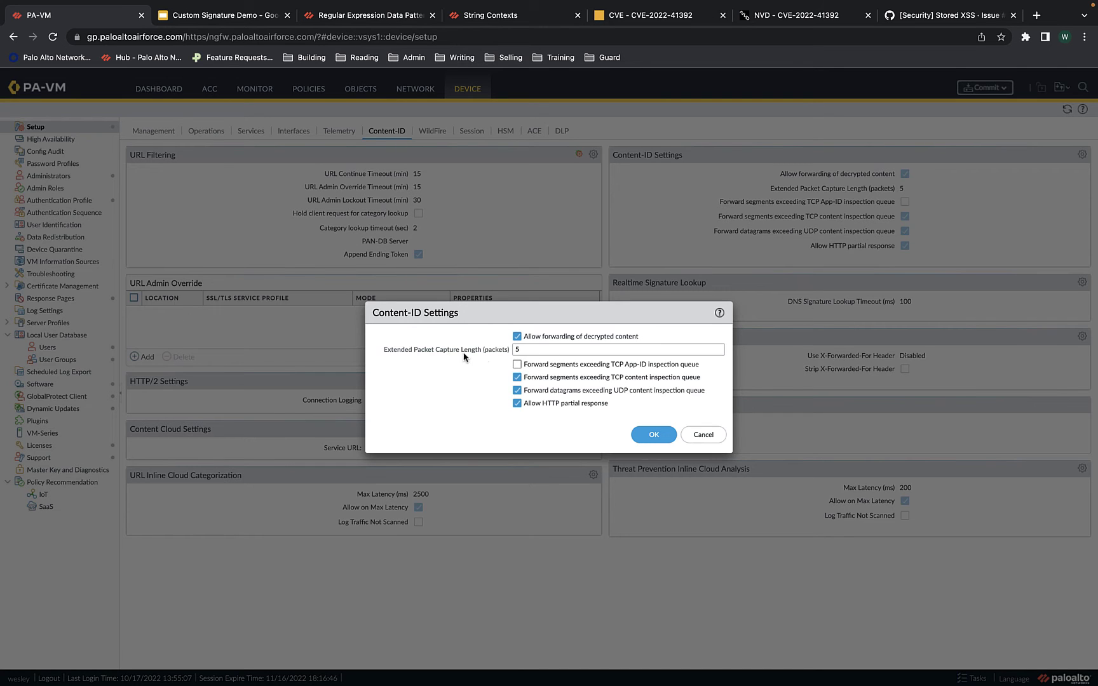
left_click(701, 434)
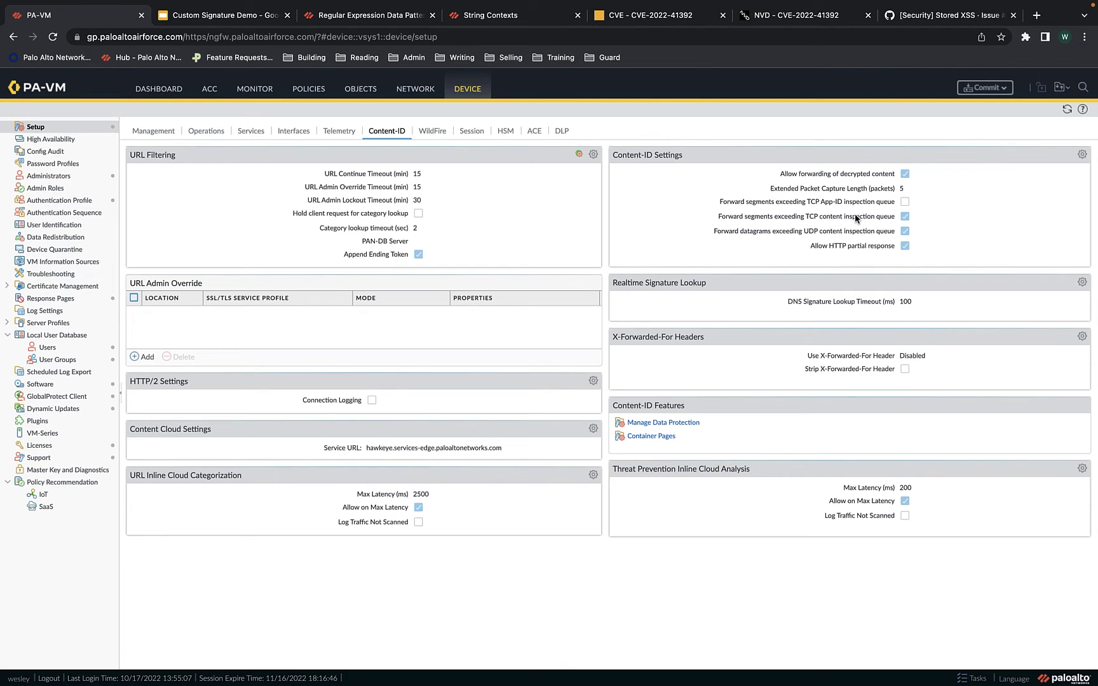
Commit all configuration changes to the firewall.
left_click(989, 89)
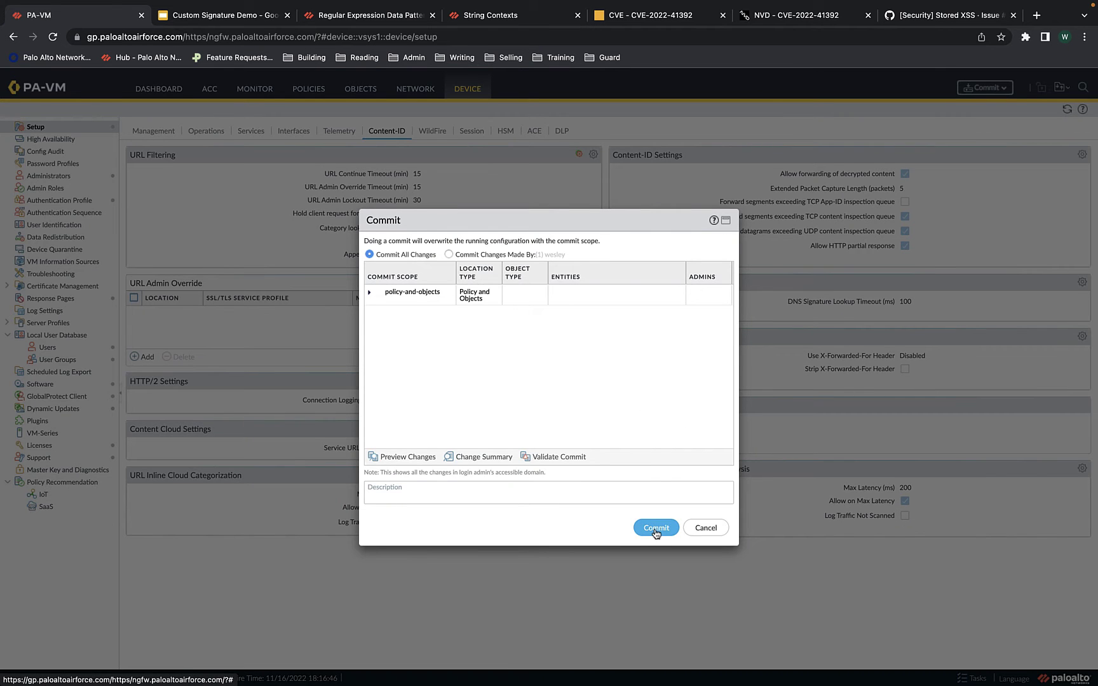
left_click(656, 530)
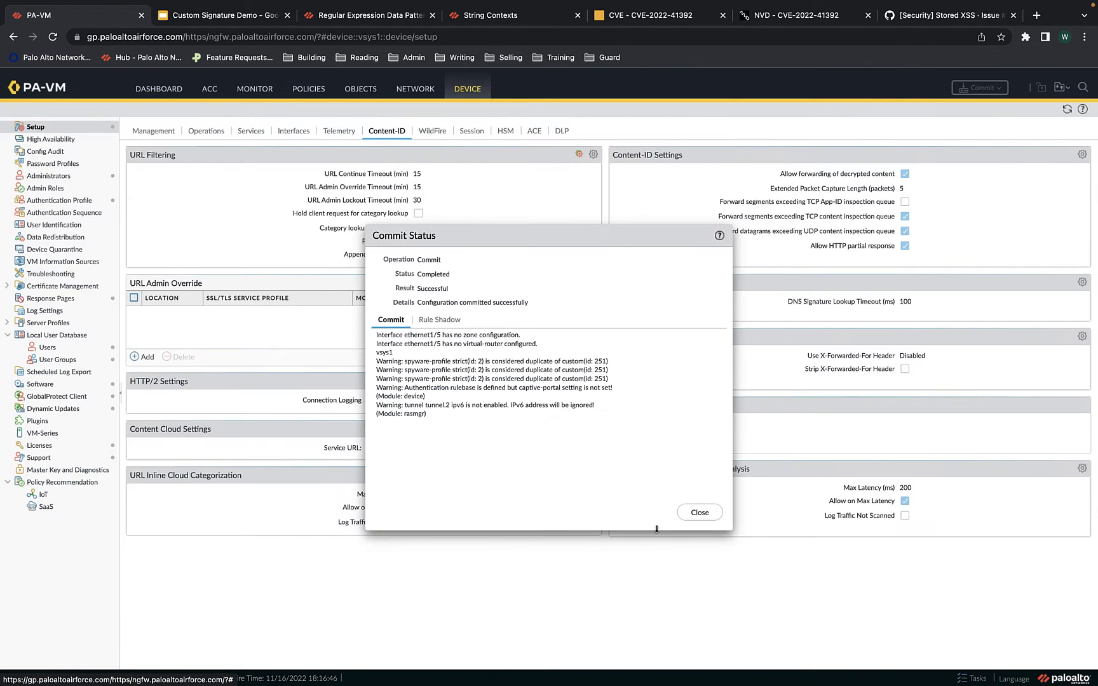
left_click(694, 513)
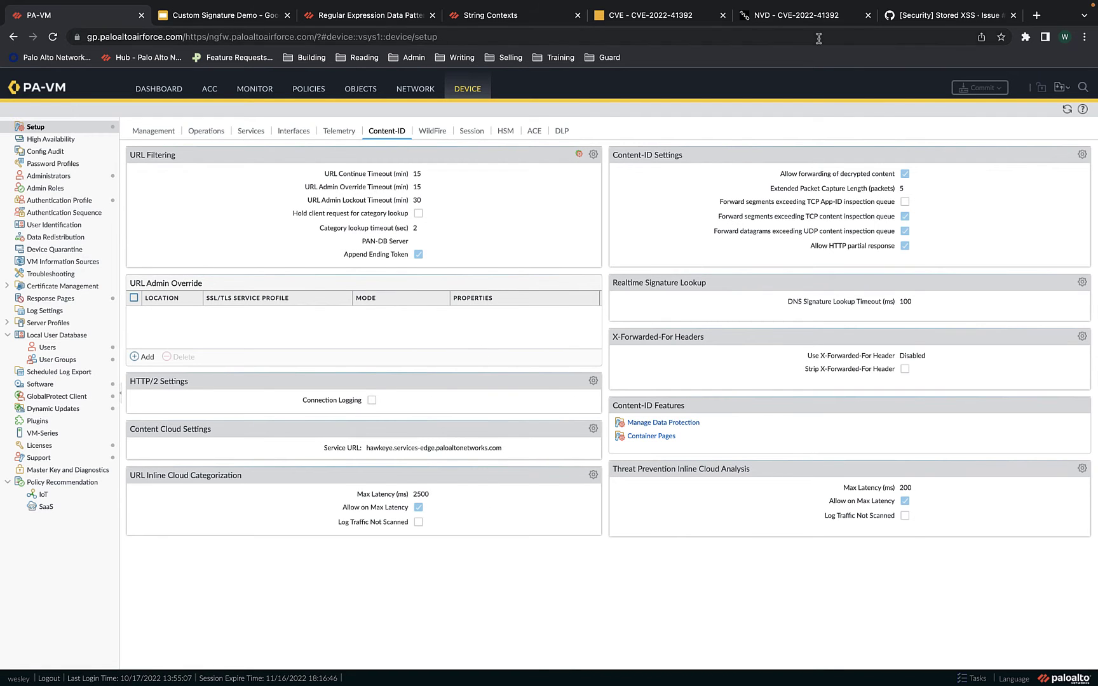
Switch over to the msft-w10 Windows VM running Total.js.
left_click(918, 20)
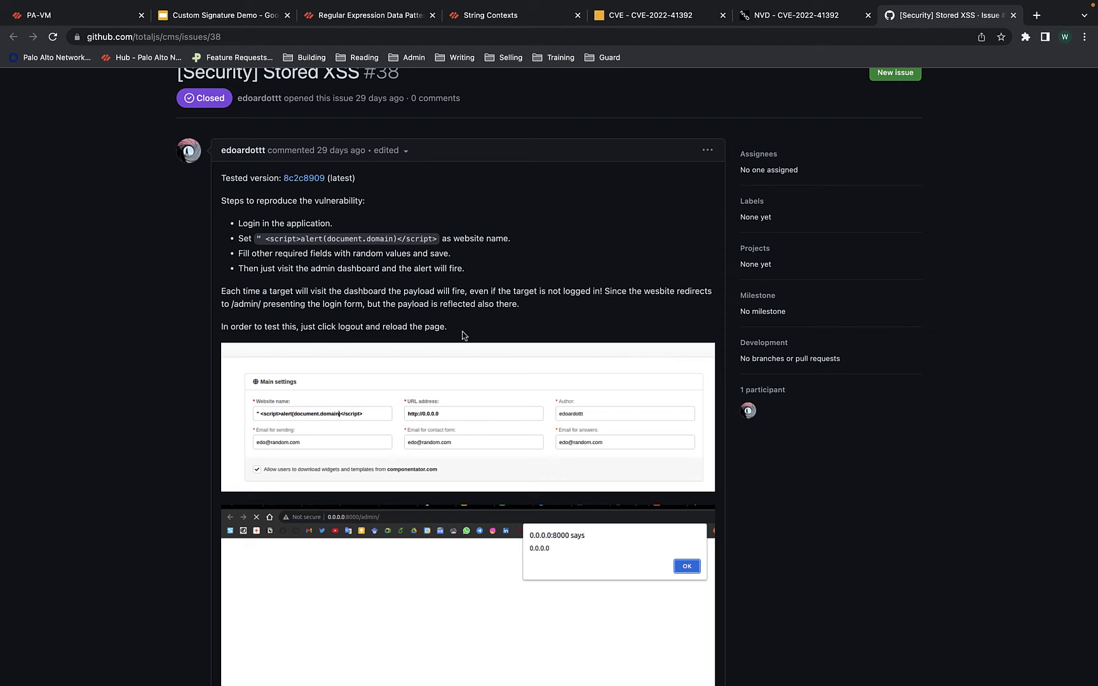
key("ctrl+Up")
key("ctrl+Right")
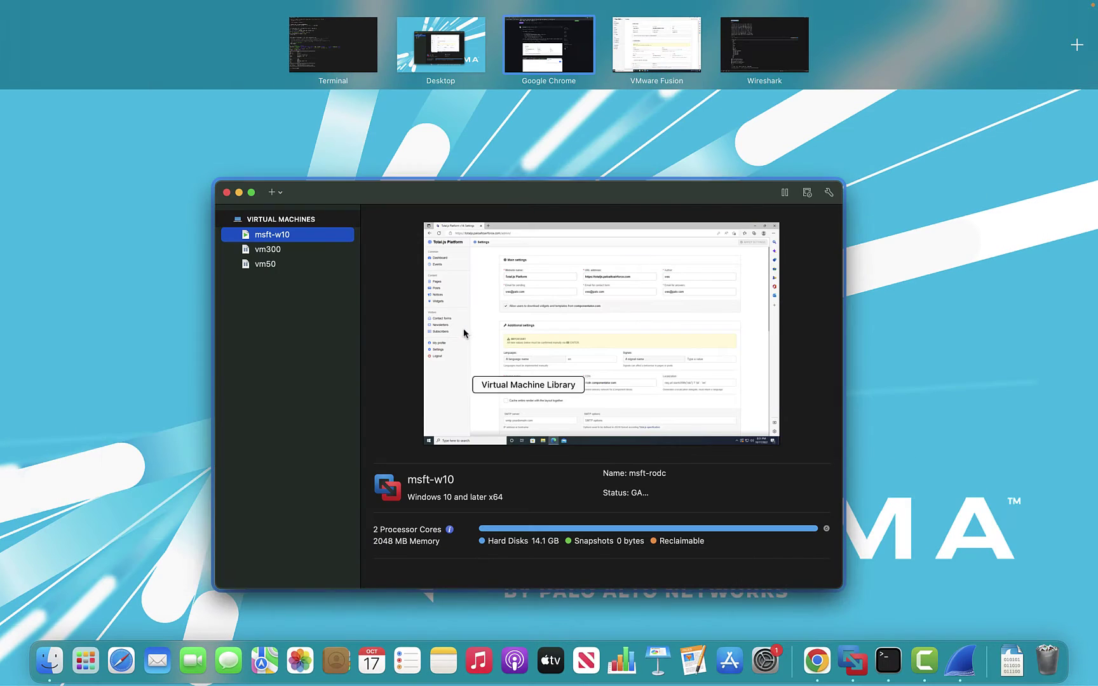
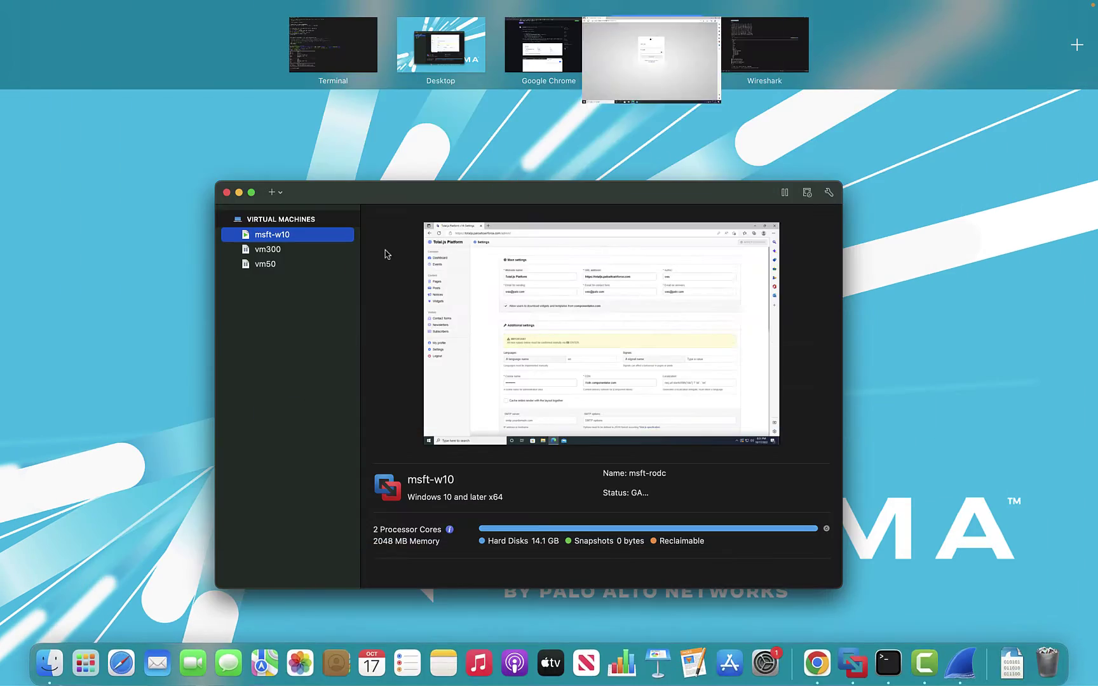
Open the PA-VM Threat log listing the CVE-2022-41392 spyware alerts to 10.0.4.74.
left_click(546, 36)
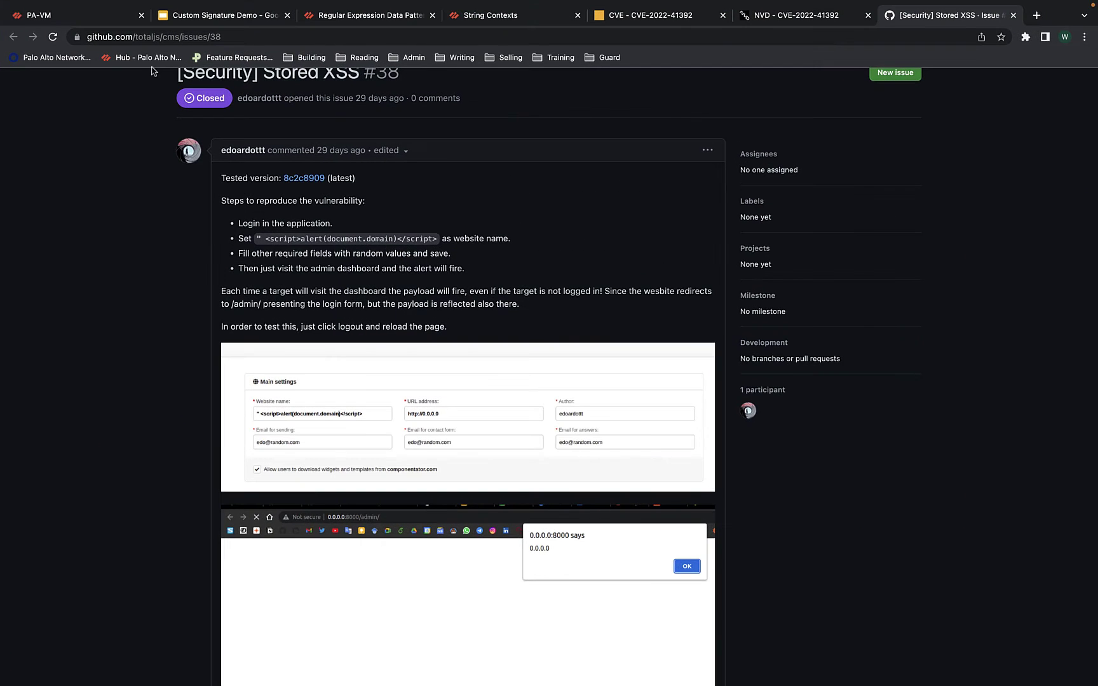
left_click(50, 15)
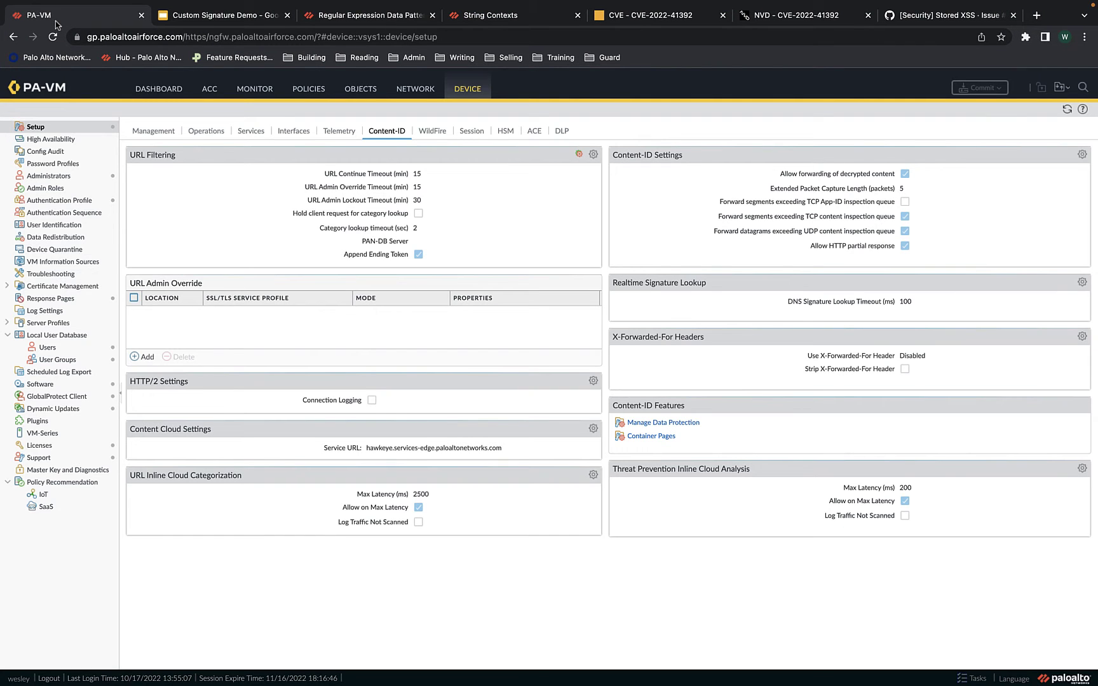
left_click(256, 95)
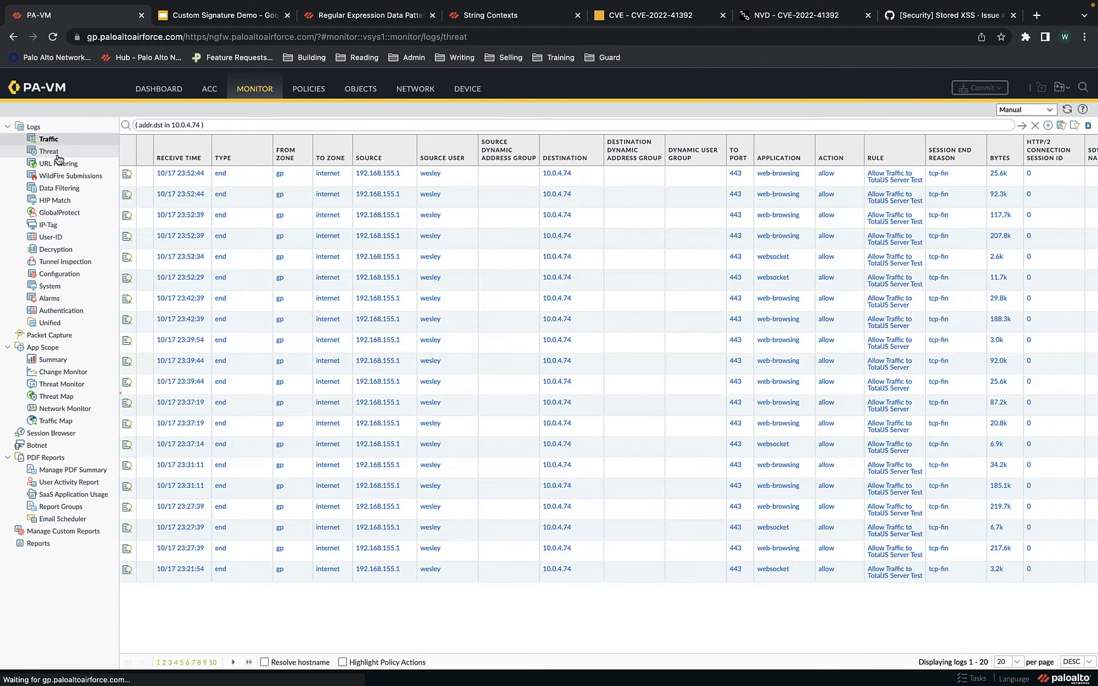
left_click(49, 151)
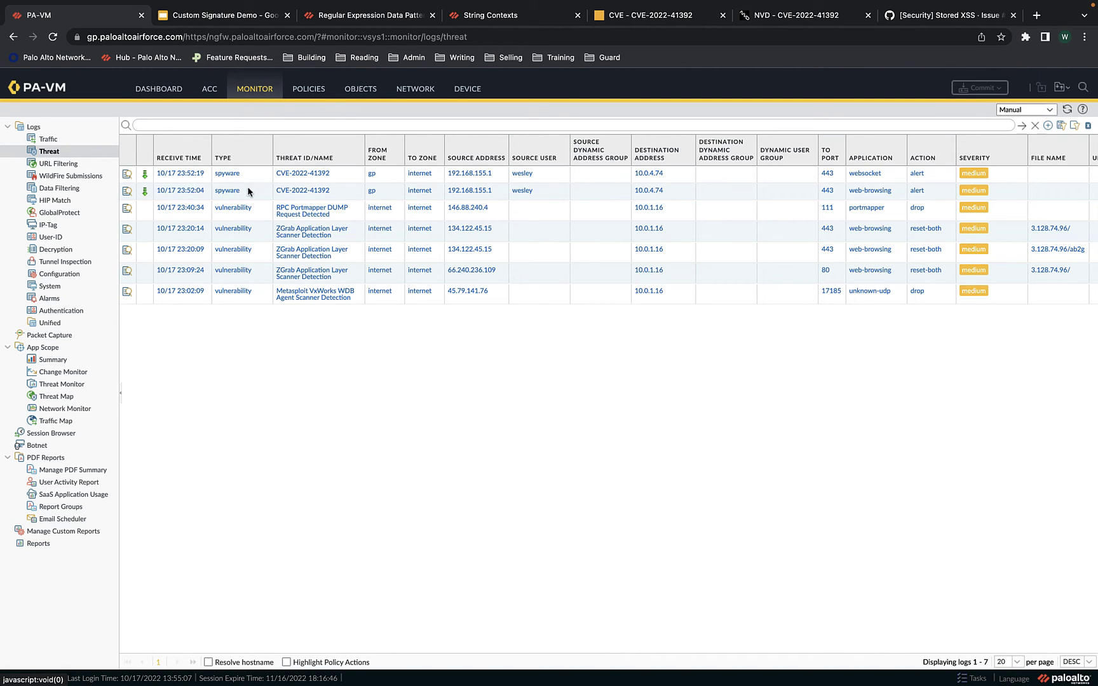
Open the second CVE-2022-41392 alert's packet capture and find the '<s' script payload.
left_click(144, 193)
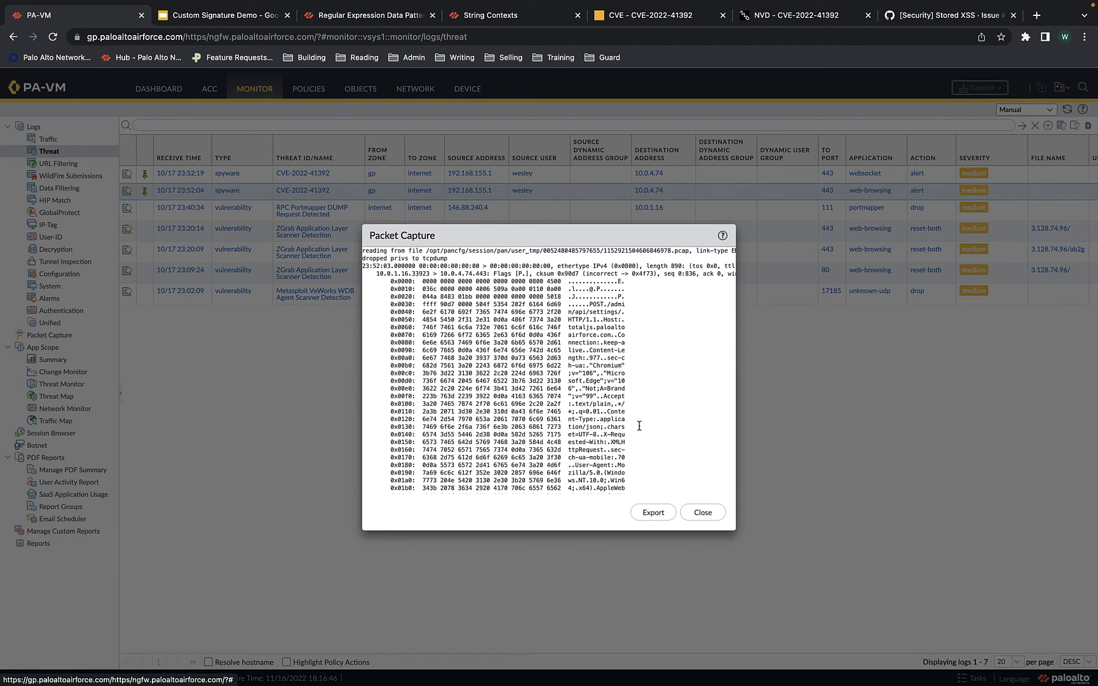
scroll(639, 425, "down", 5)
scroll(620, 430, "down", 5)
scroll(621, 432, "down", 3)
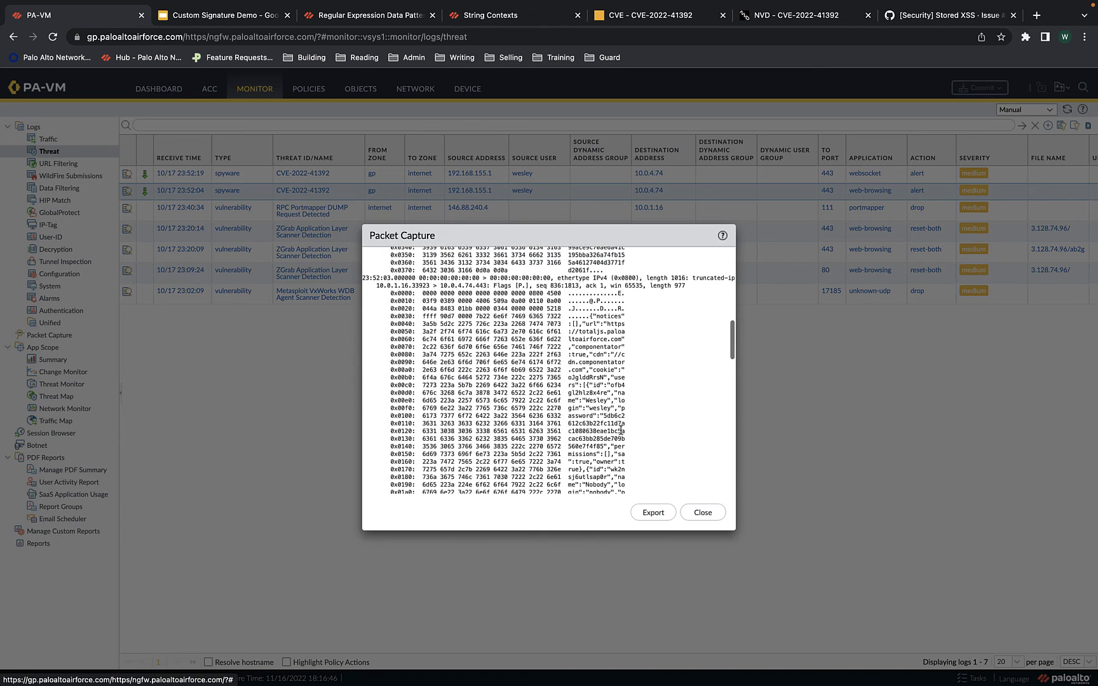
key("super+f")
type("<s")
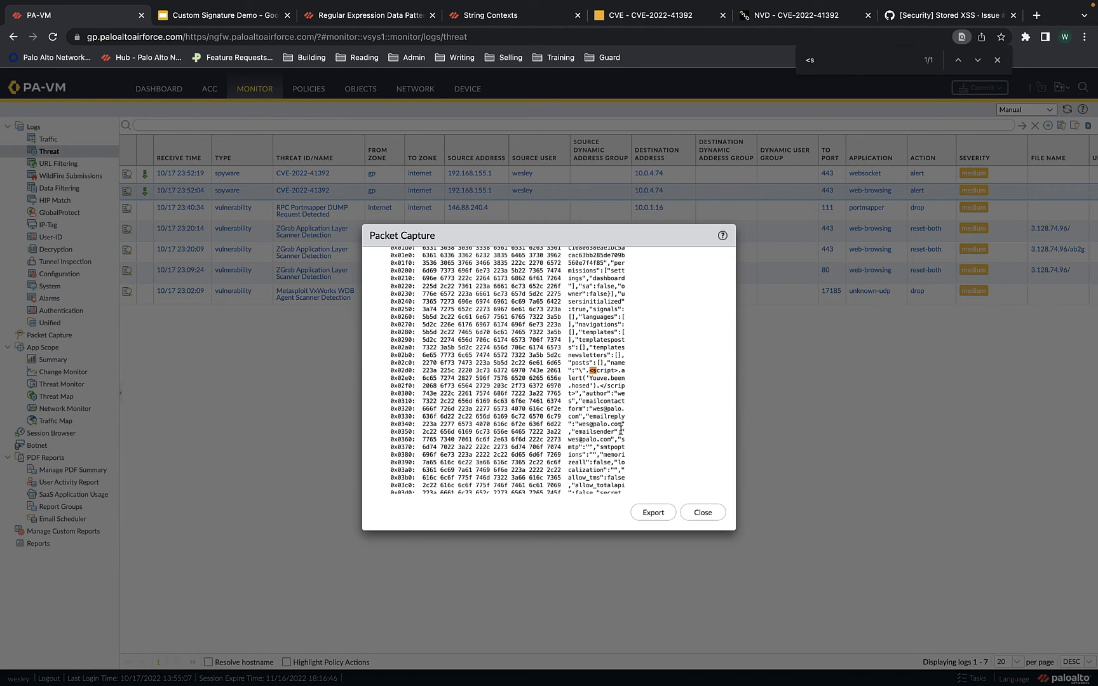
scroll(602, 373, "up", 2)
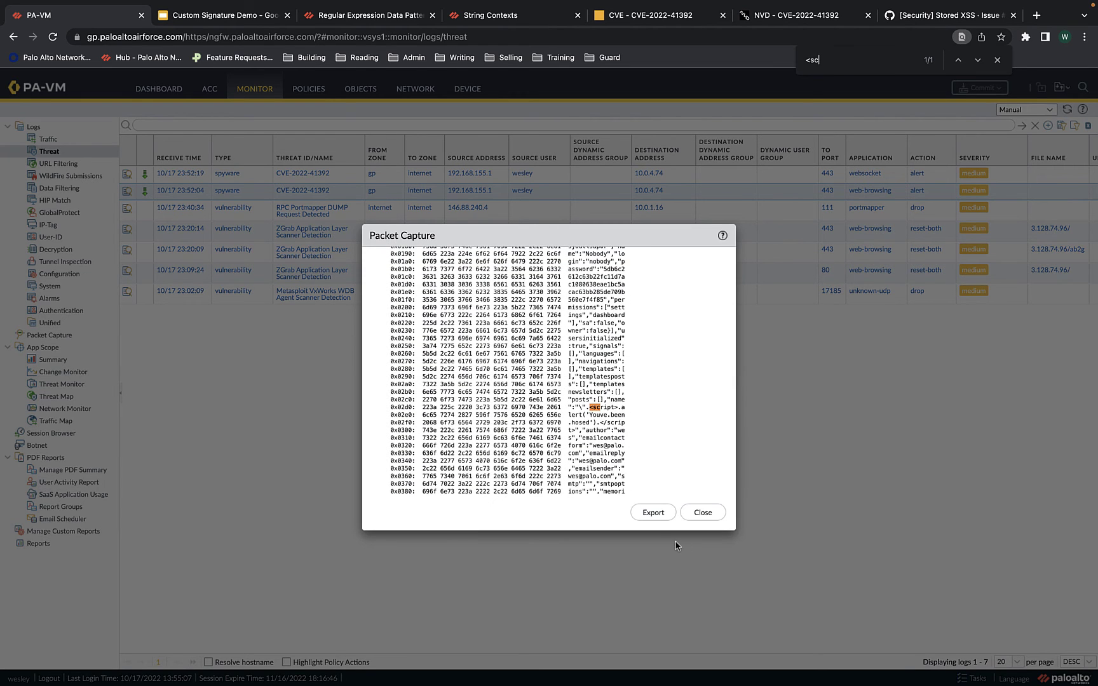
Export the packet capture as a .pcap file and open the downloaded file.
left_click(653, 513)
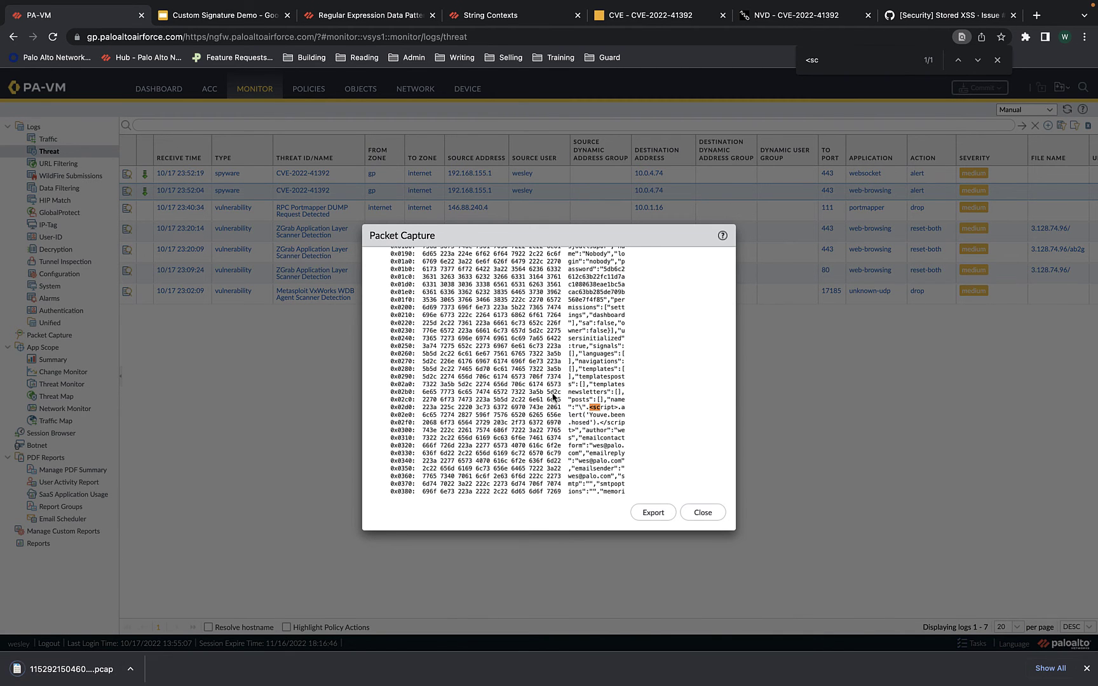
scroll(553, 398, "up", 5)
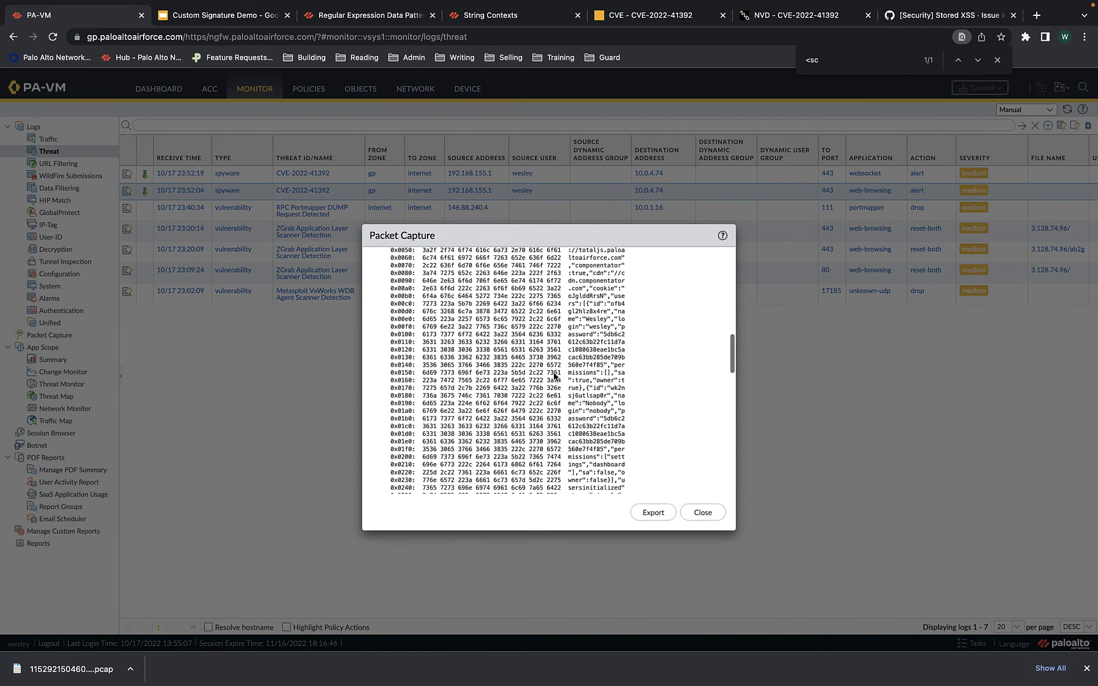
left_click(63, 673)
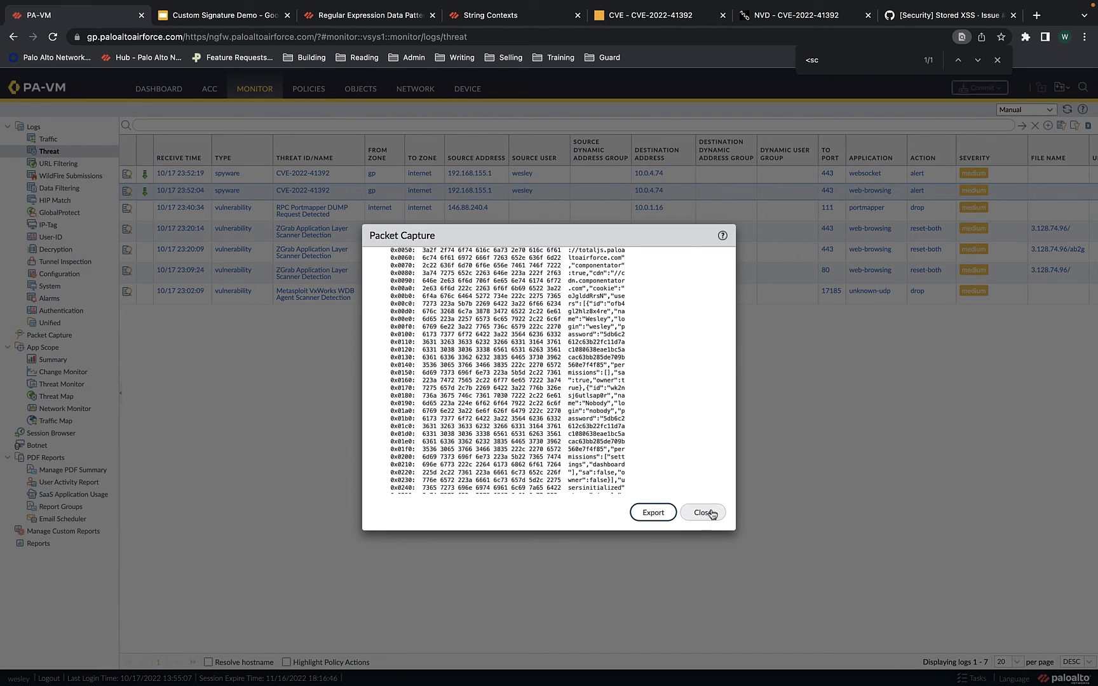
left_click(710, 513)
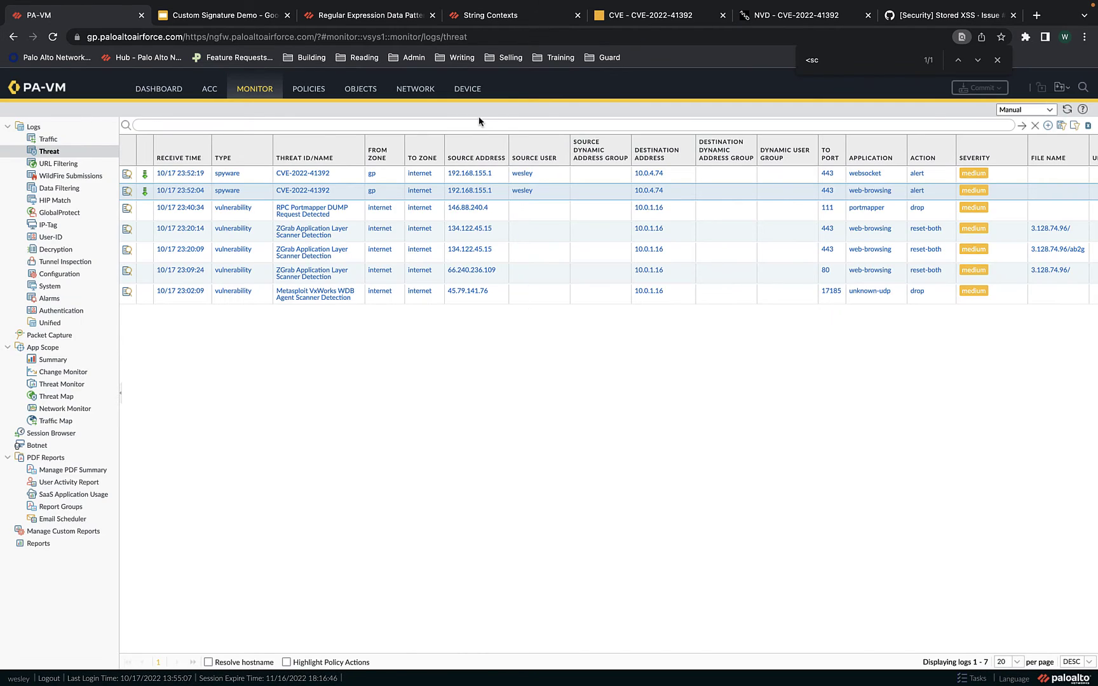
left_click(360, 89)
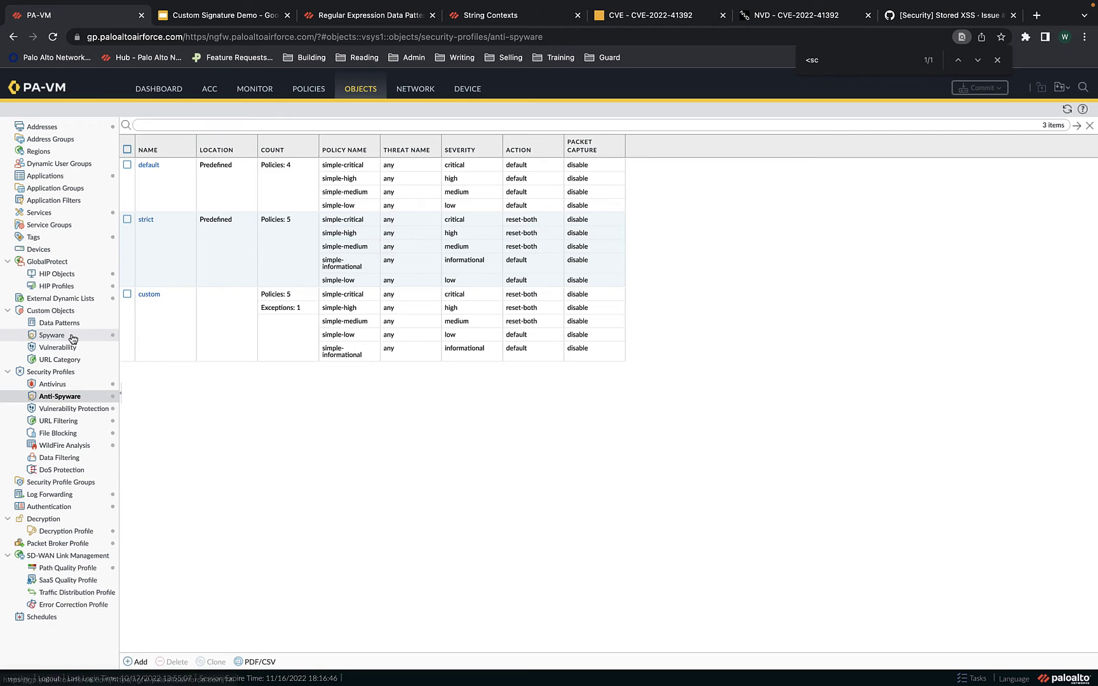
Add a new standard signature entry to custom spyware signature CVE-2022-41392 (threat ID 6900001).
left_click(71, 335)
left_click(186, 159)
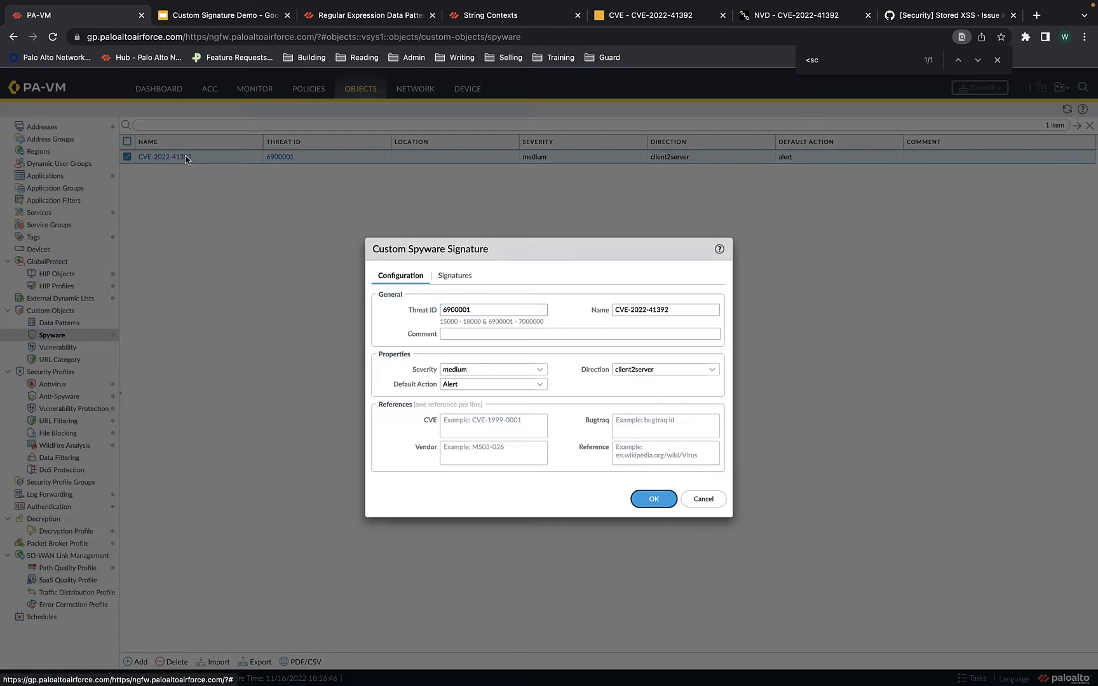
left_click(459, 277)
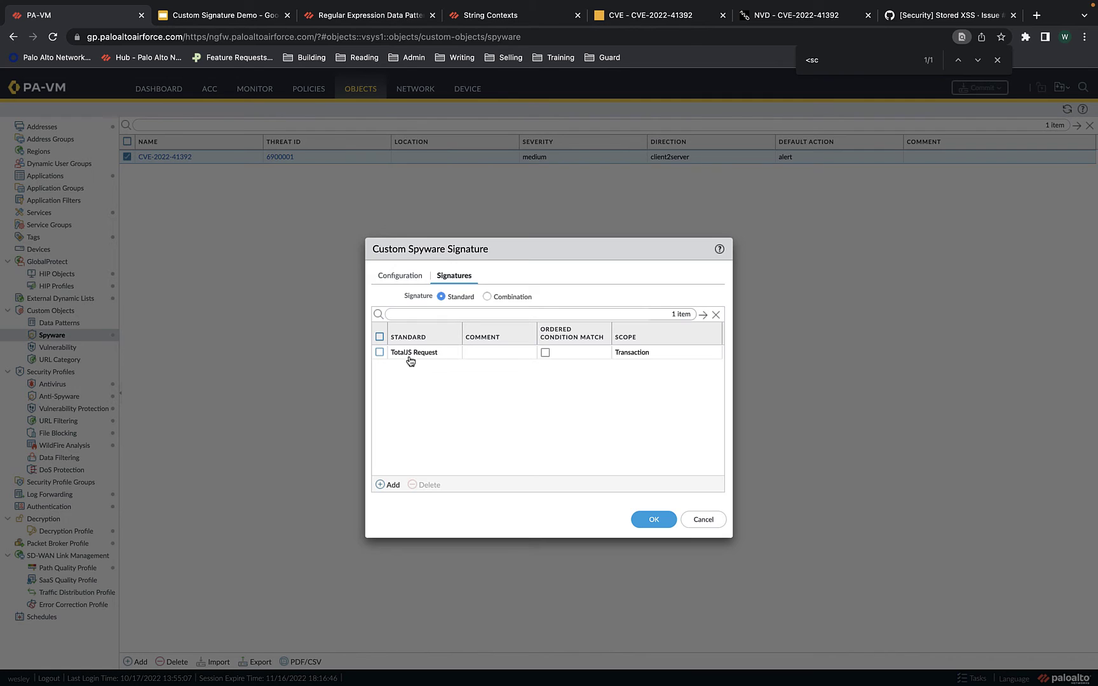
left_click(389, 486)
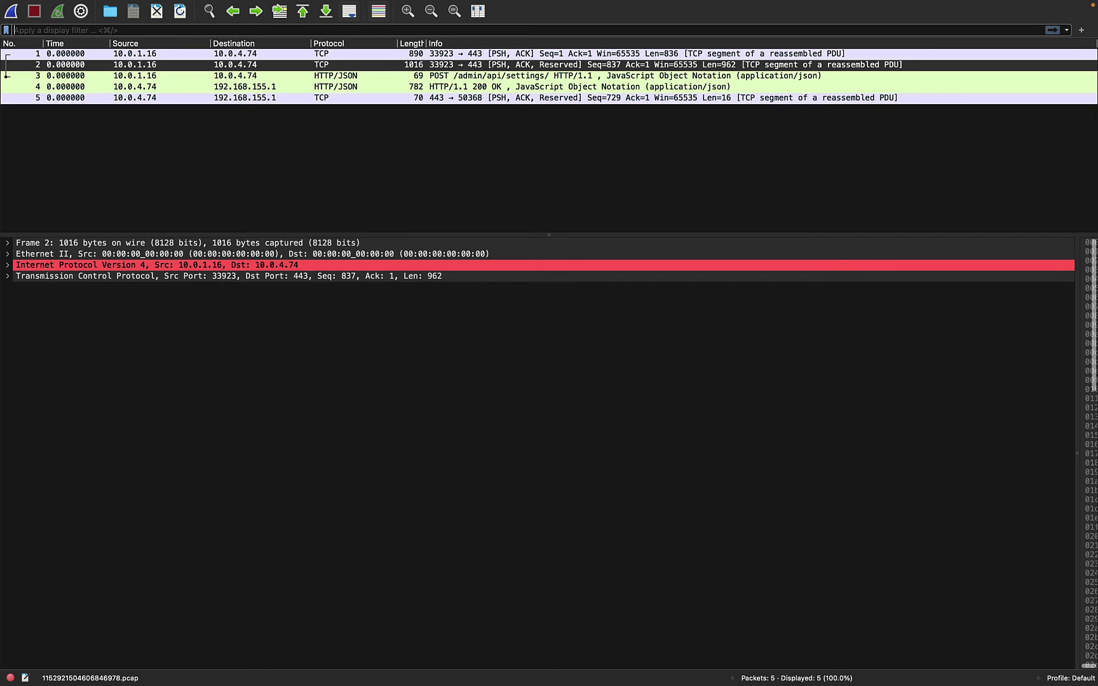
In Wireshark, inspect packet 4, the HTTP/1.1 200 OK JSON reply from 10.0.4.74.
left_click(537, 87)
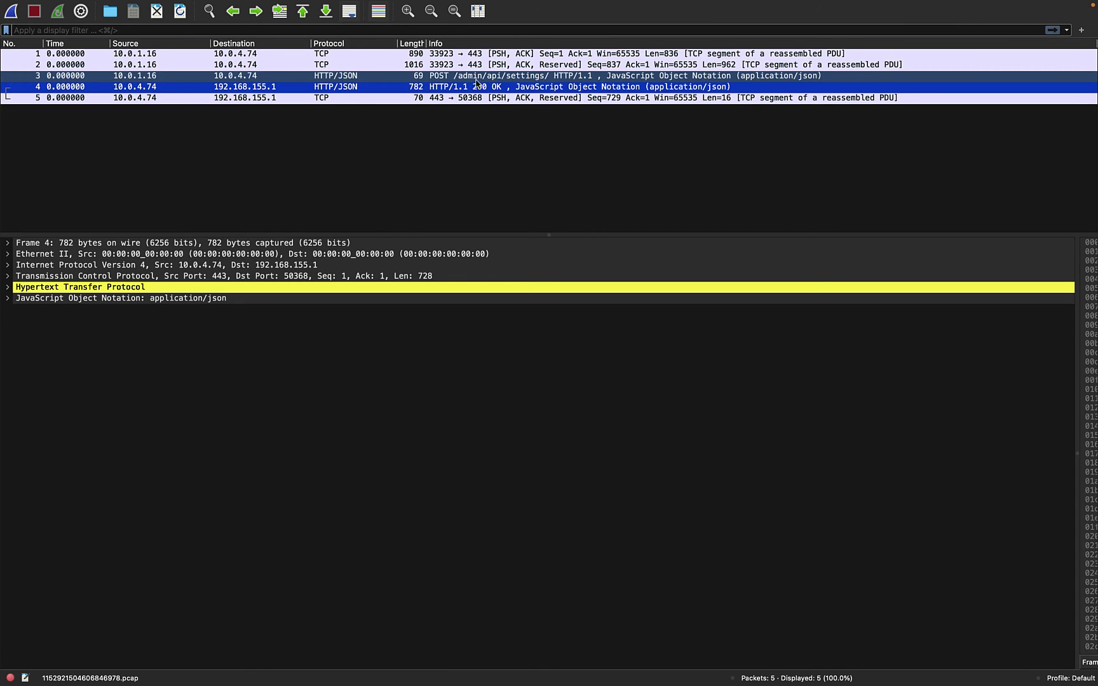
left_click(443, 87)
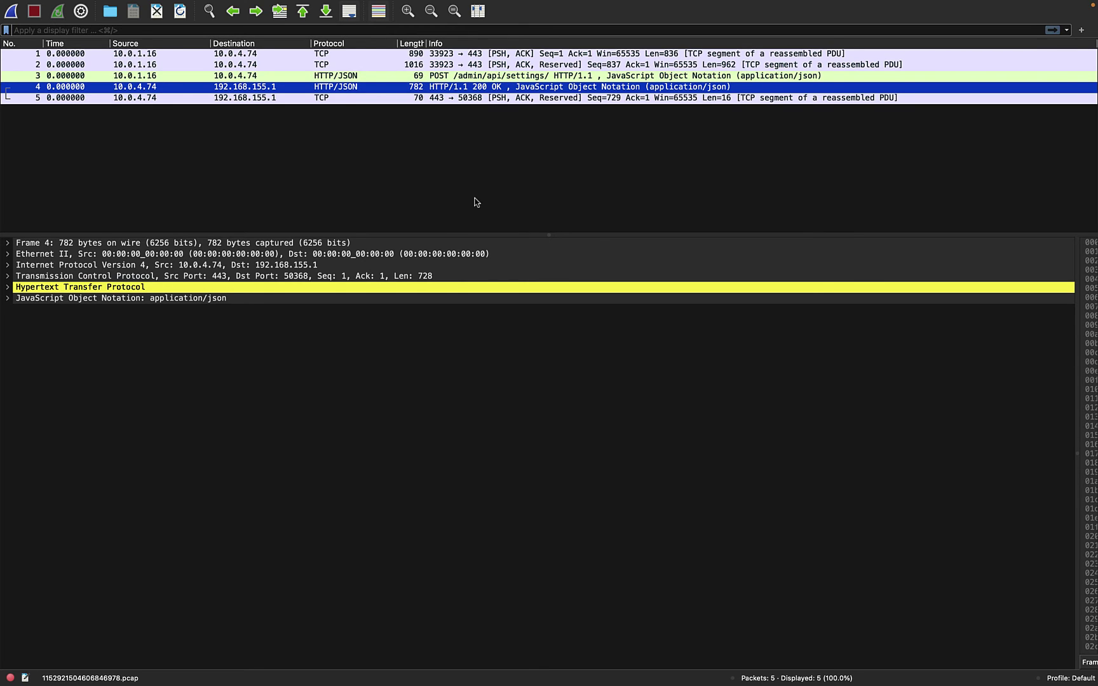
key("ctrl+Up")
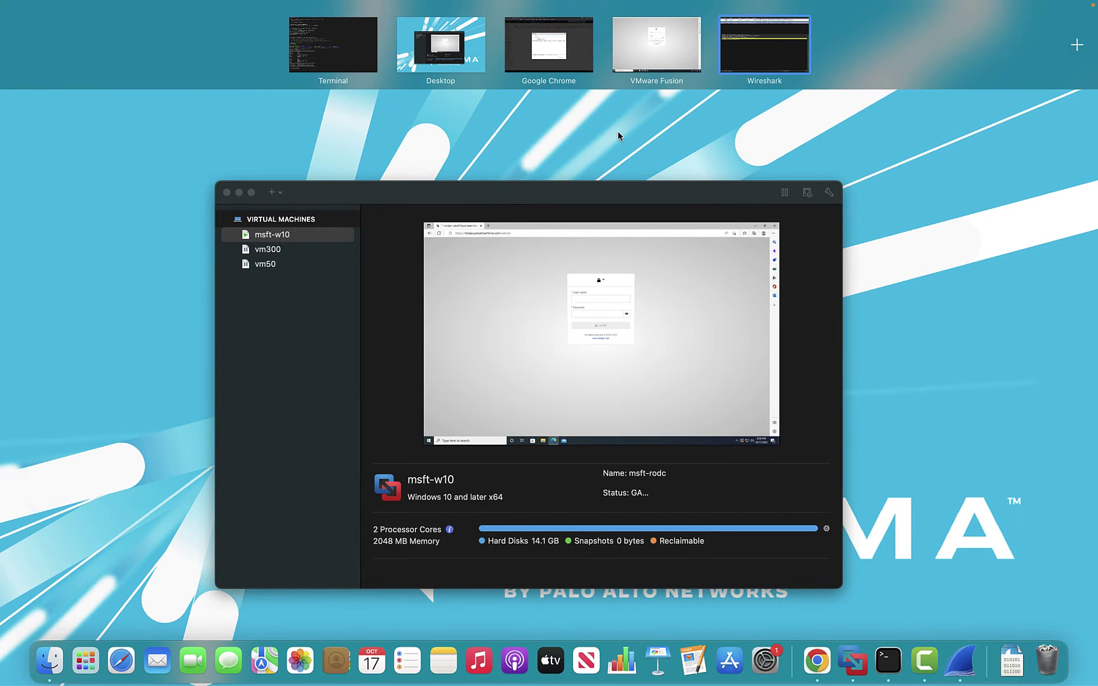
Back in the PAN-OS Standard dialog, start the signature name with 'CVE-2022-'.
left_click(537, 50)
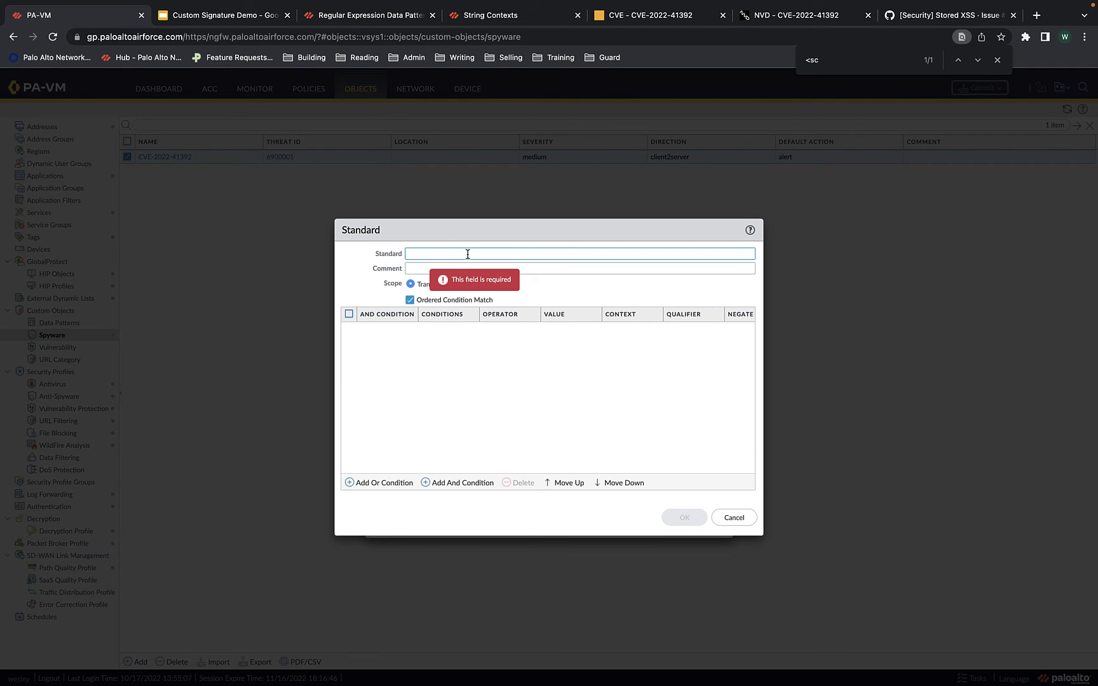
type("CVE-2022-")
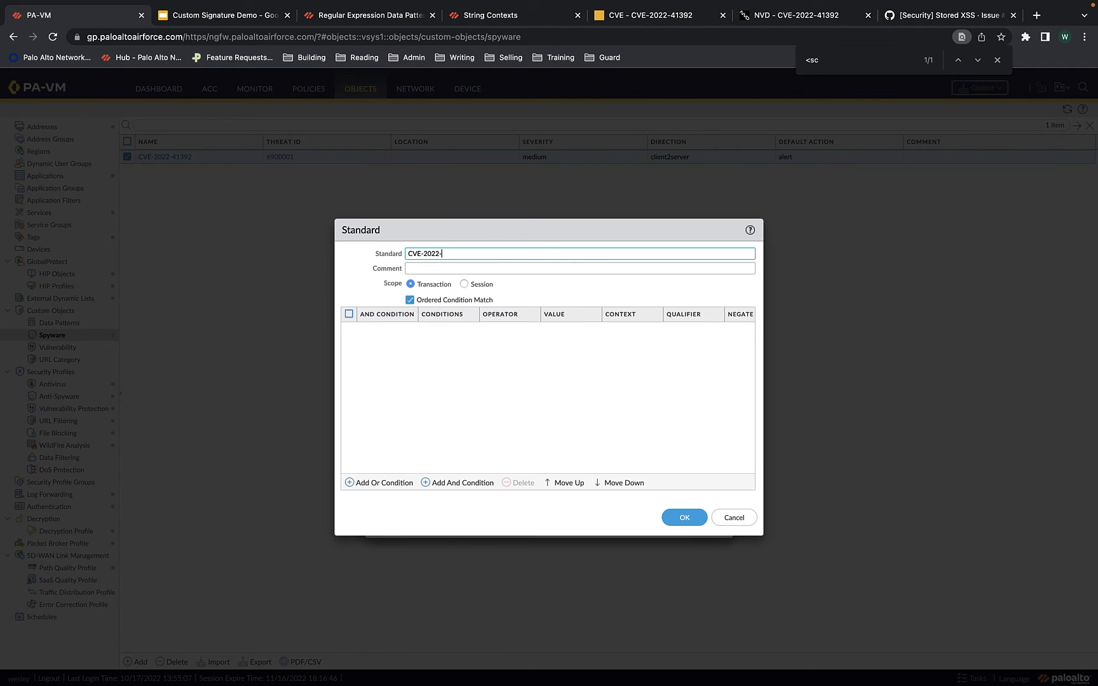
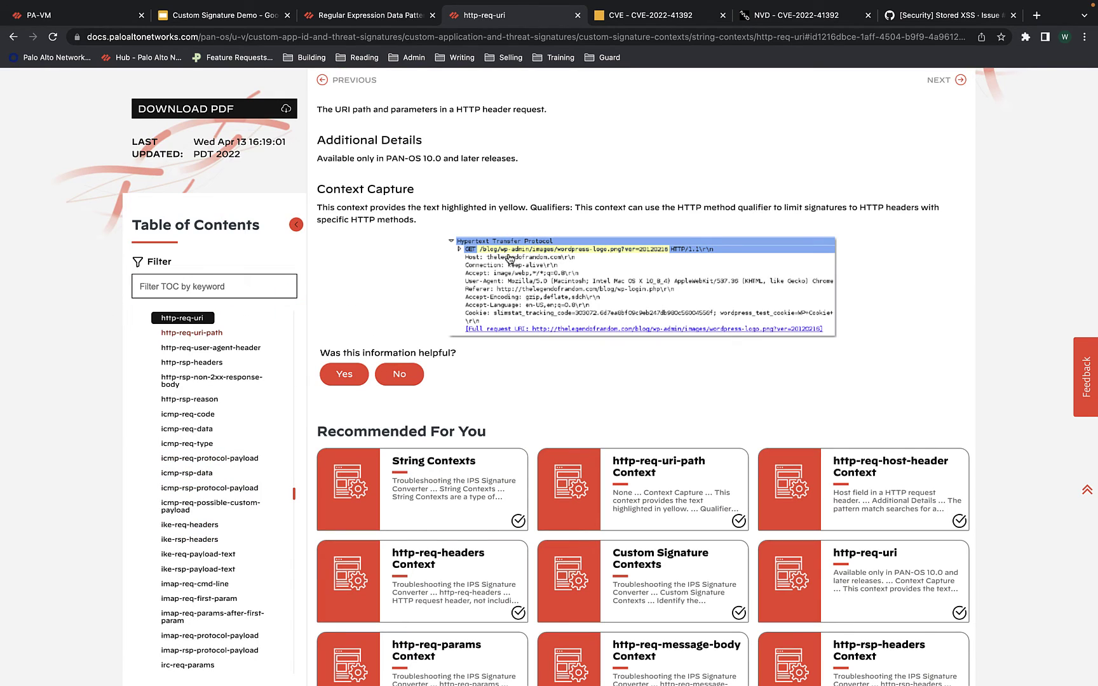
After glancing at the Wireshark capture, switch back to Chrome's PA-VM firewall tab.
key("ctrl+Up")
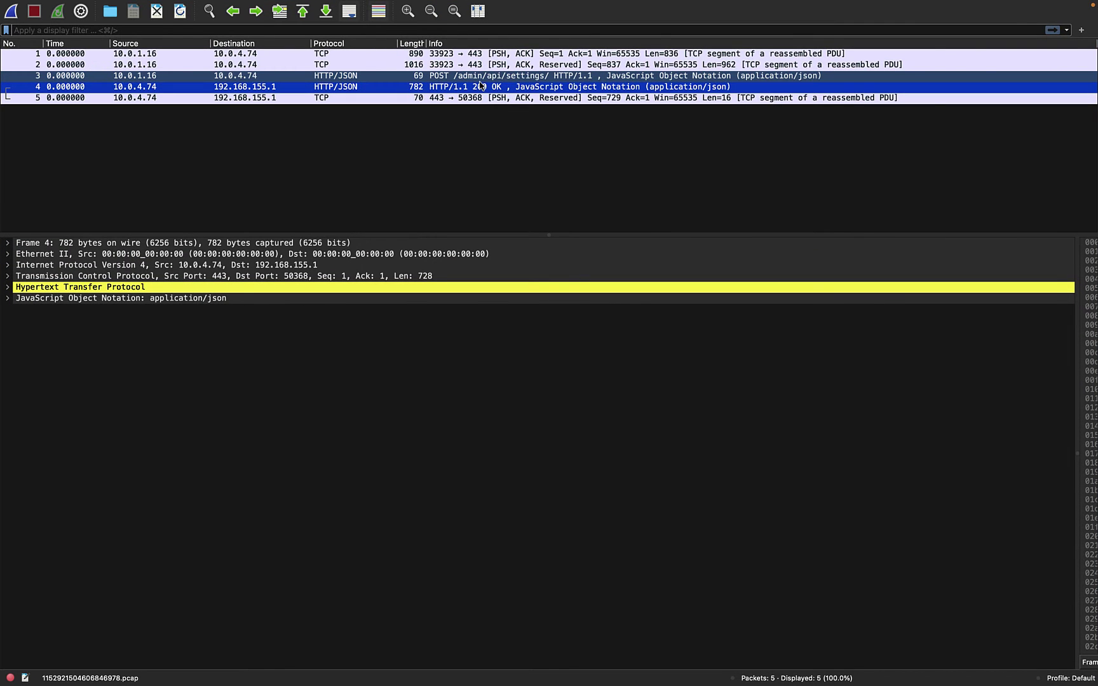
key("ctrl+Up")
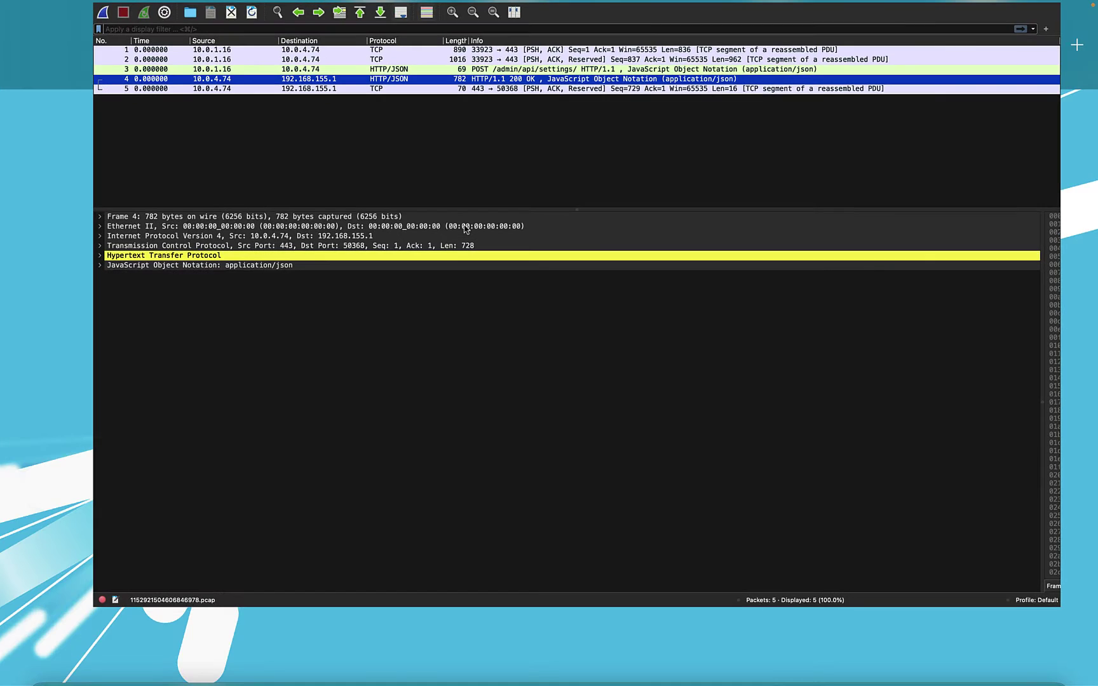
left_click(485, 61)
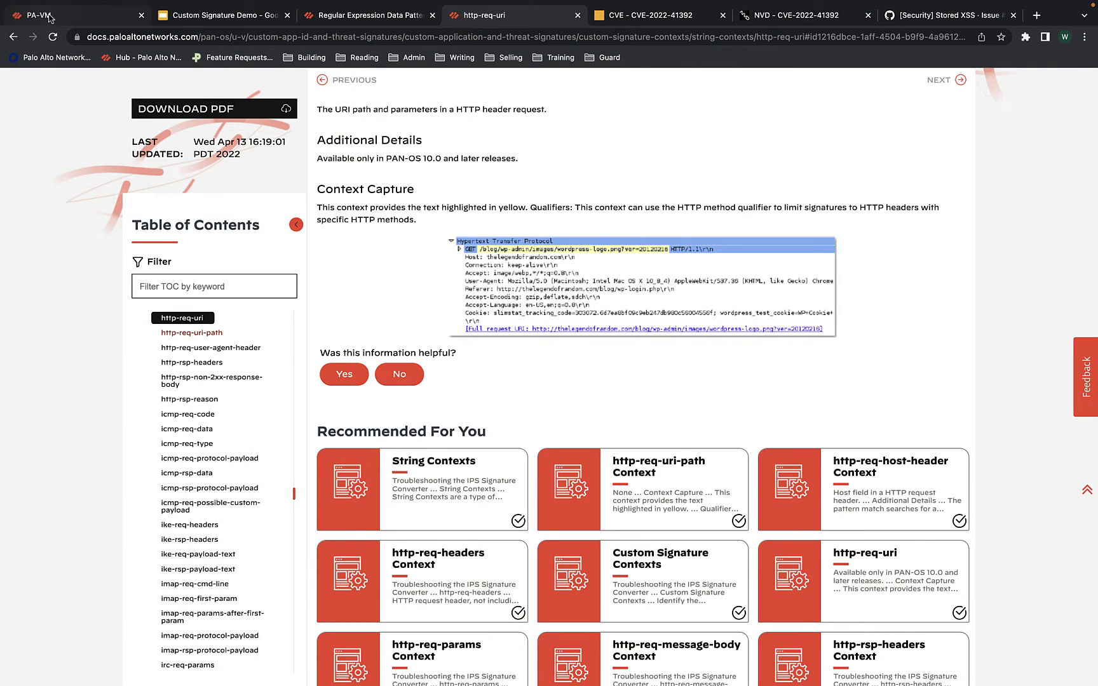
left_click(25, 18)
Set pattern /admin/api/settings/ with qualifier http-method POST, and save the condition to the signature.
left_click(524, 306)
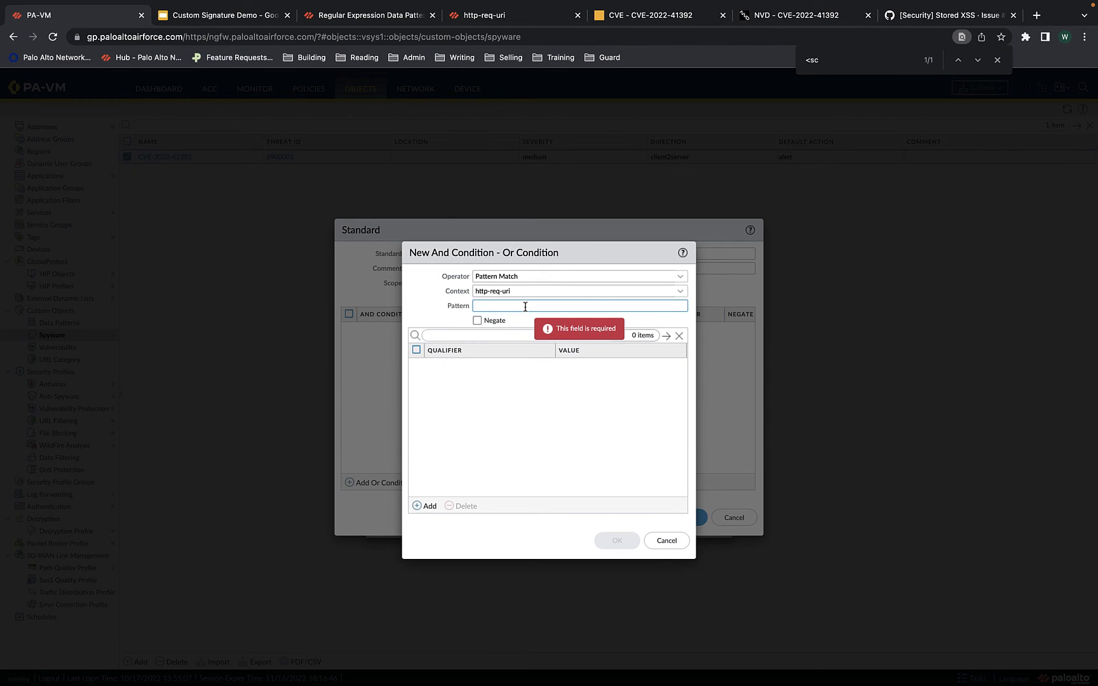
type("/admin/api")
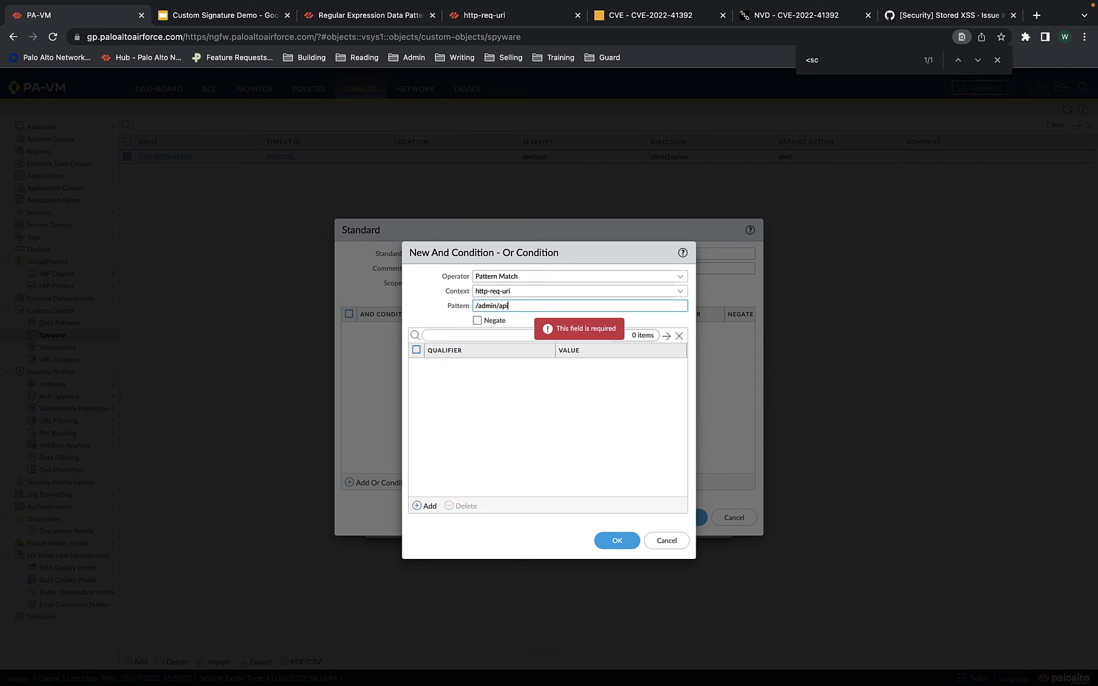
type("/settings/")
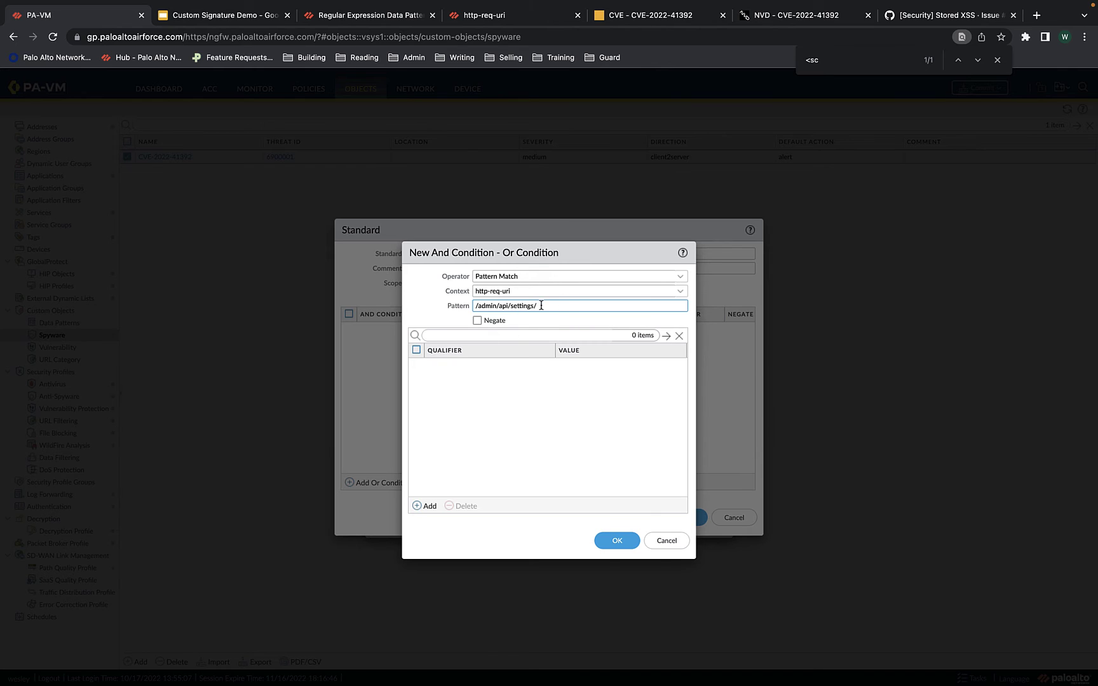
left_click(417, 507)
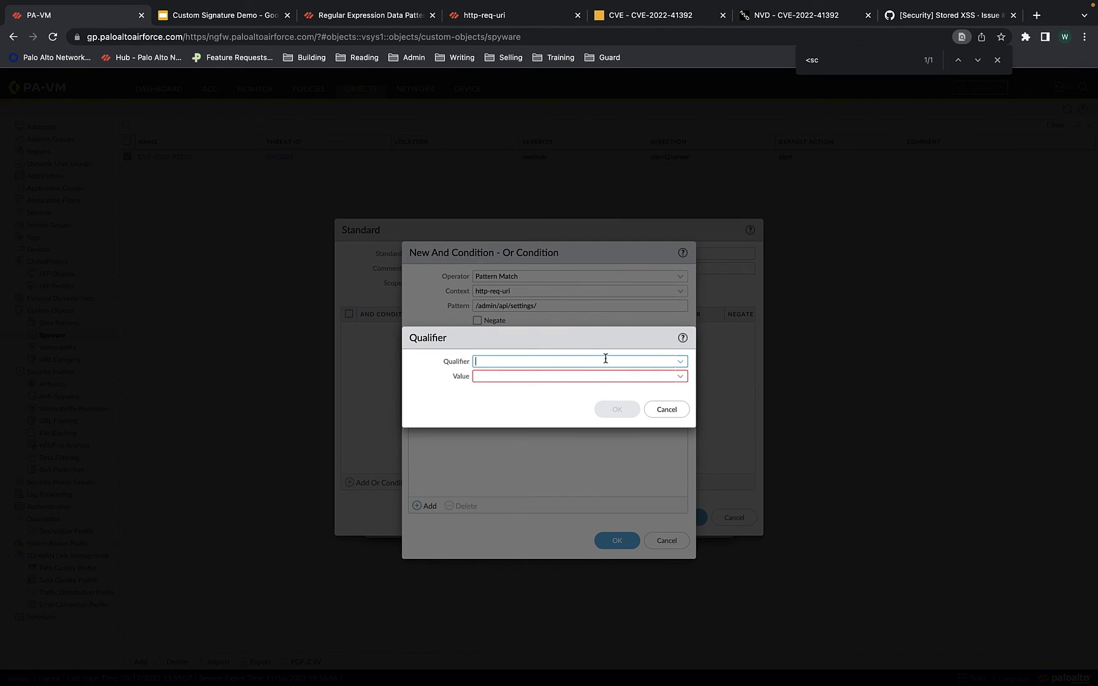
left_click(678, 361)
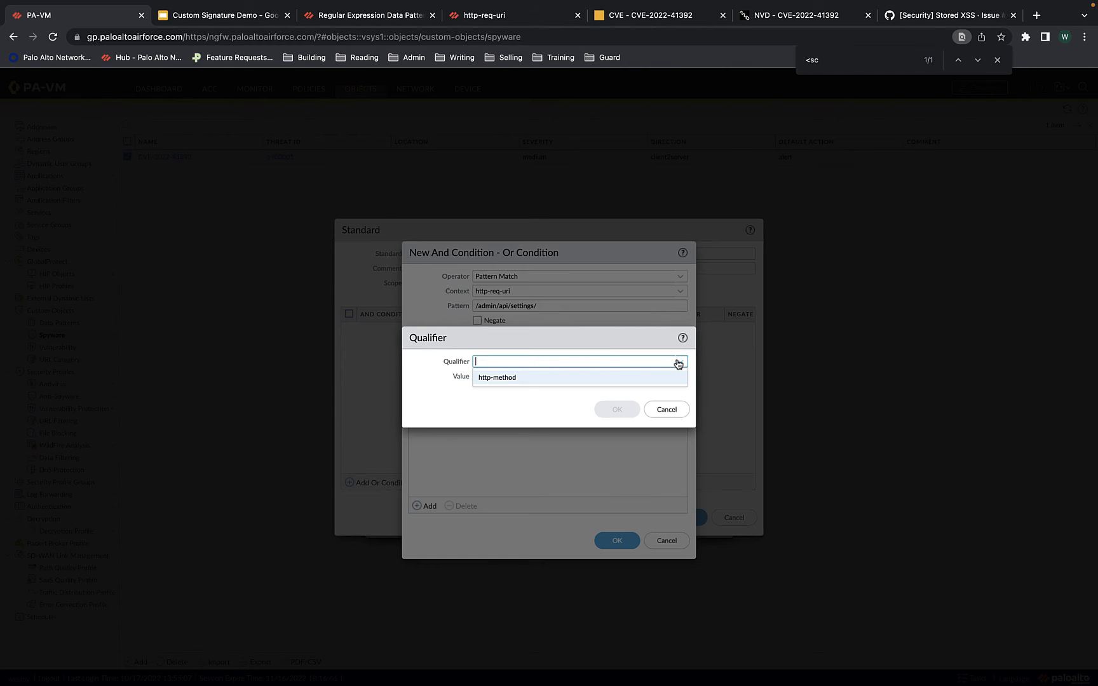
left_click(522, 378)
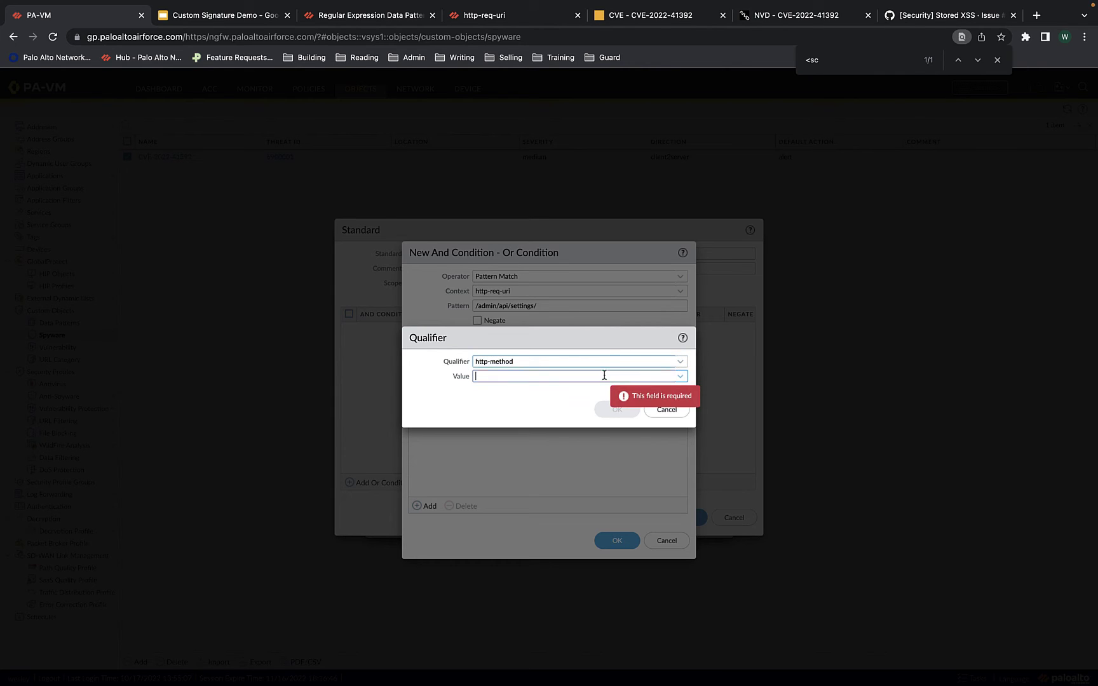
left_click(679, 378)
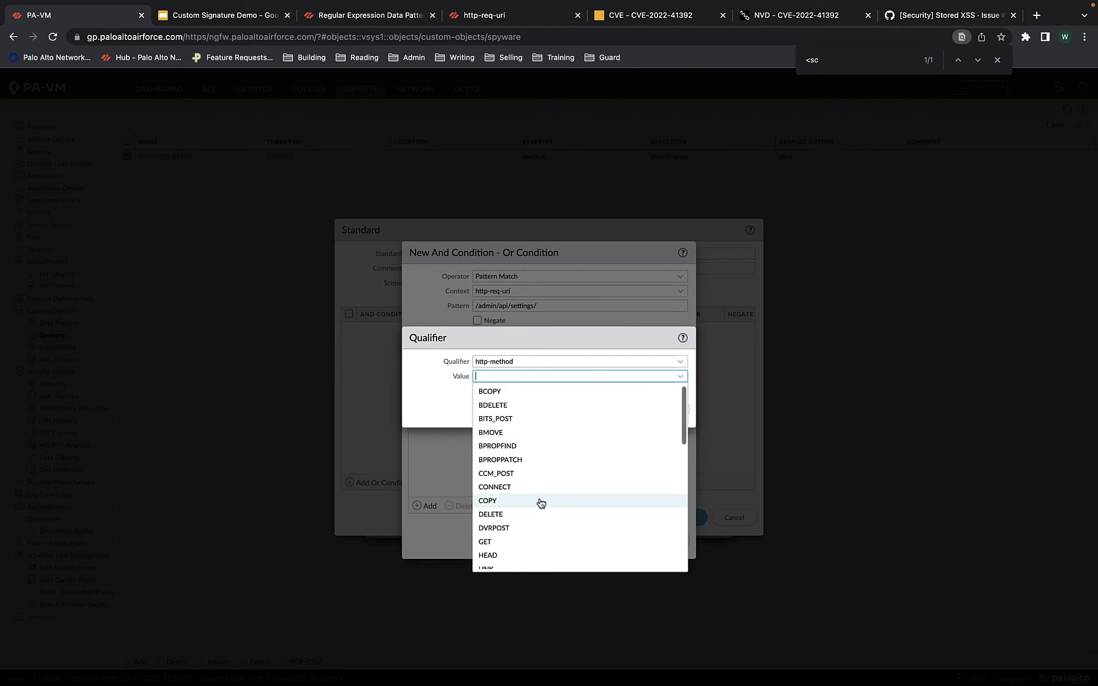
scroll(540, 505, "down", 5)
left_click(514, 482)
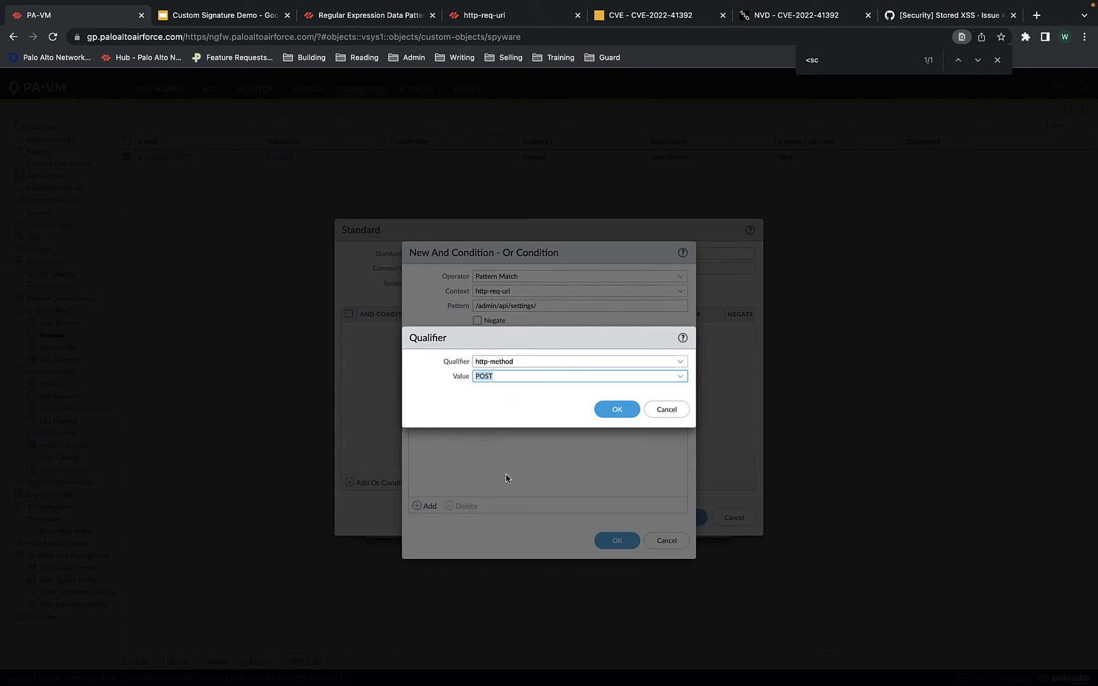
left_click(620, 411)
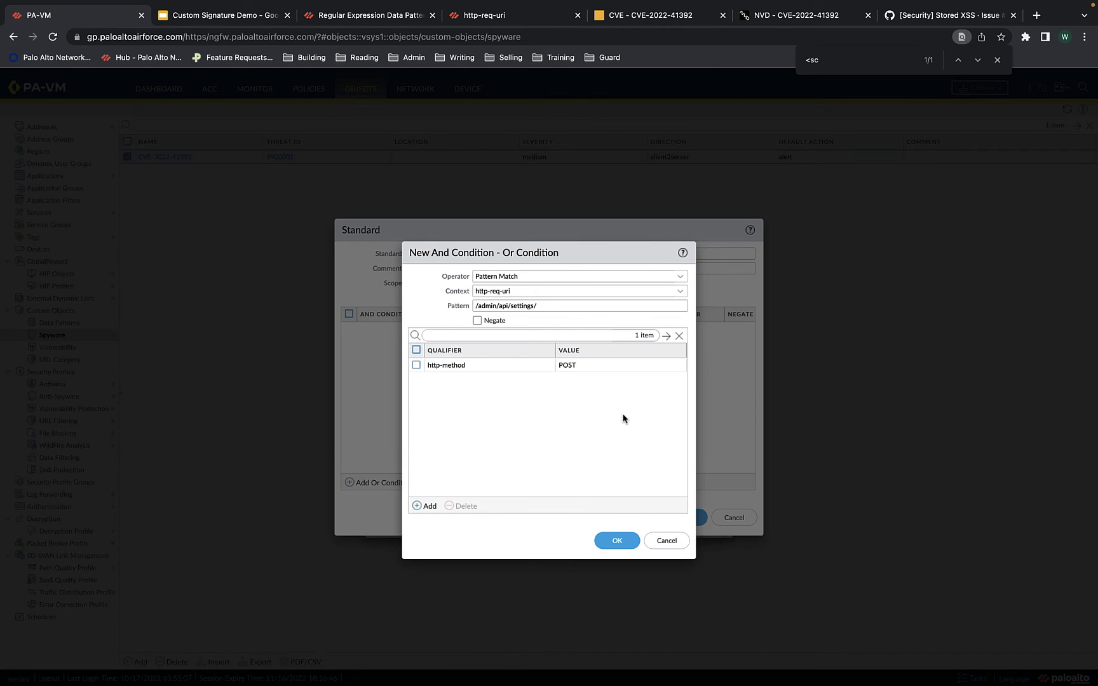
left_click(611, 546)
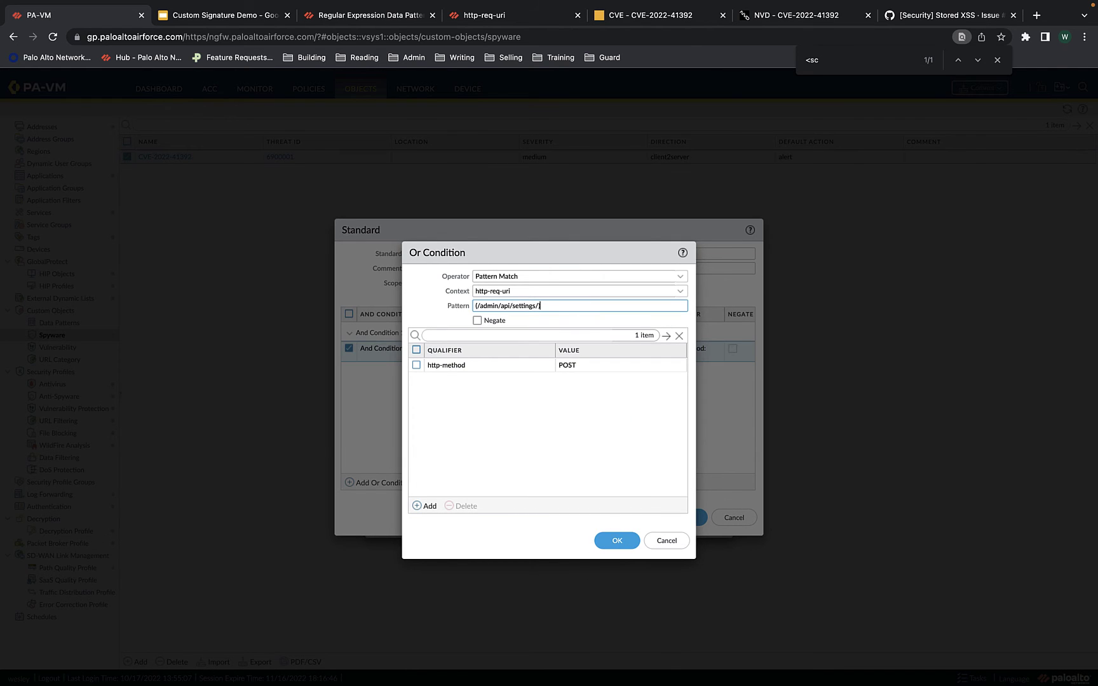
left_click(617, 542)
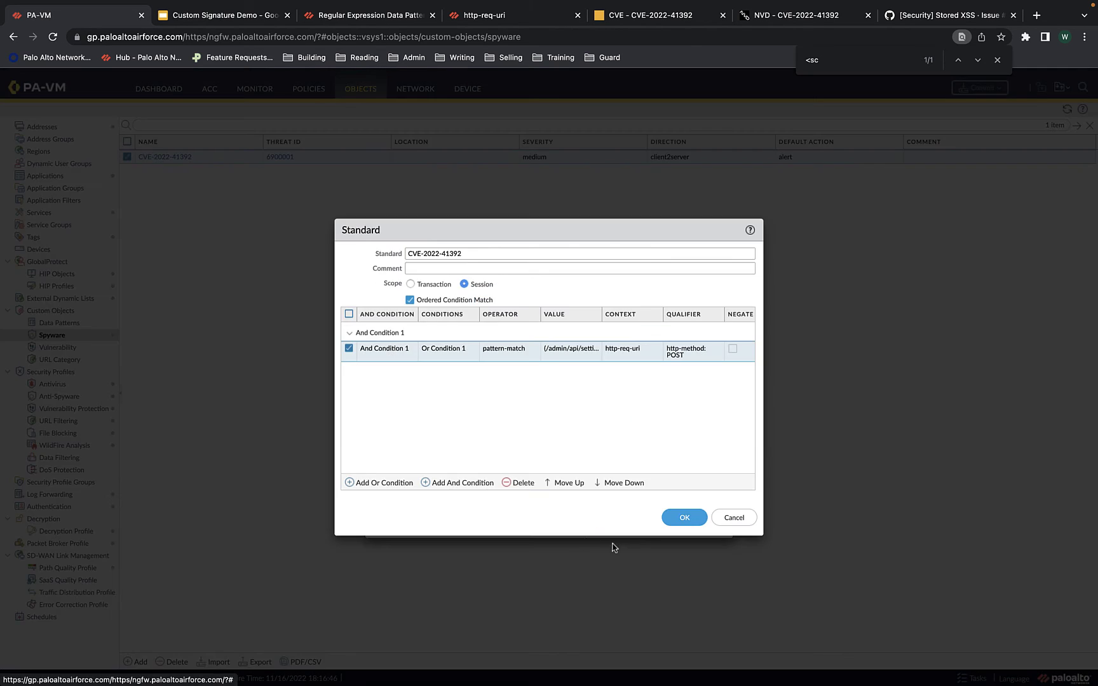
Add a second And condition with context http-req-message-body and place the cursor in its Pattern field.
left_click(453, 483)
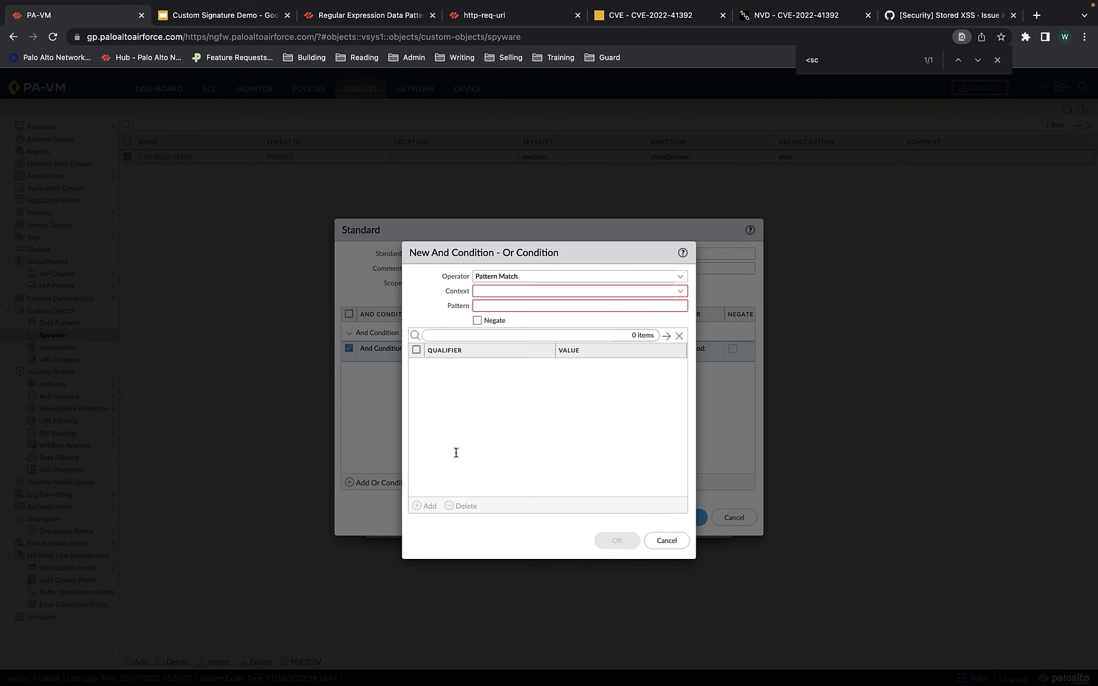
left_click(681, 292)
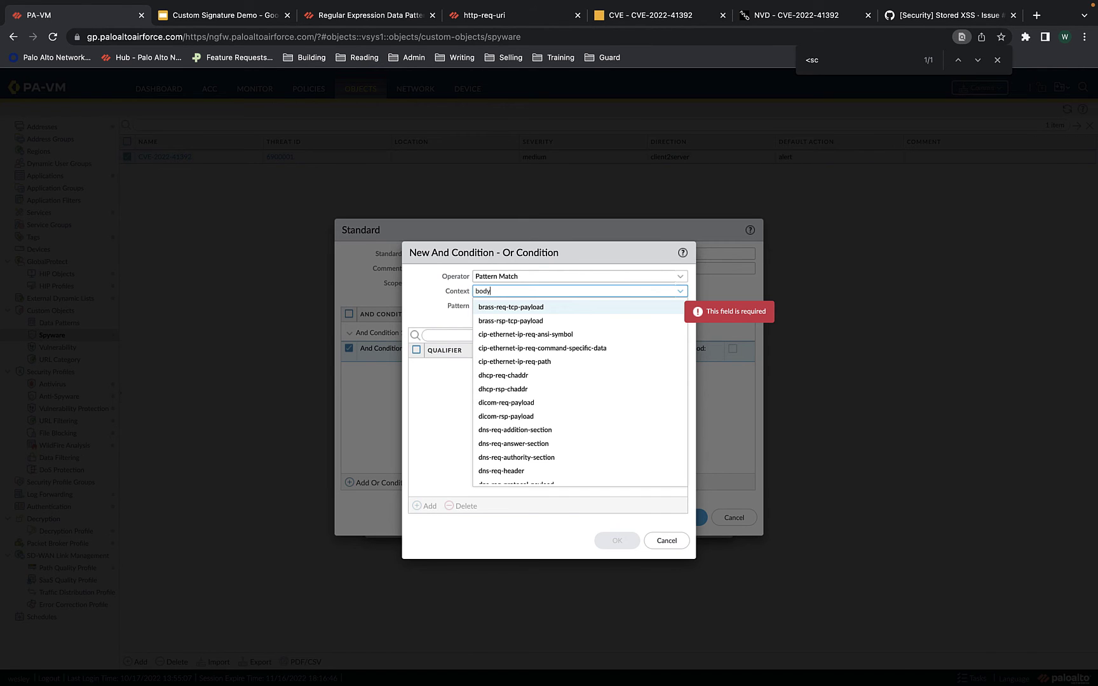
type("body")
scroll(557, 428, "down", 1)
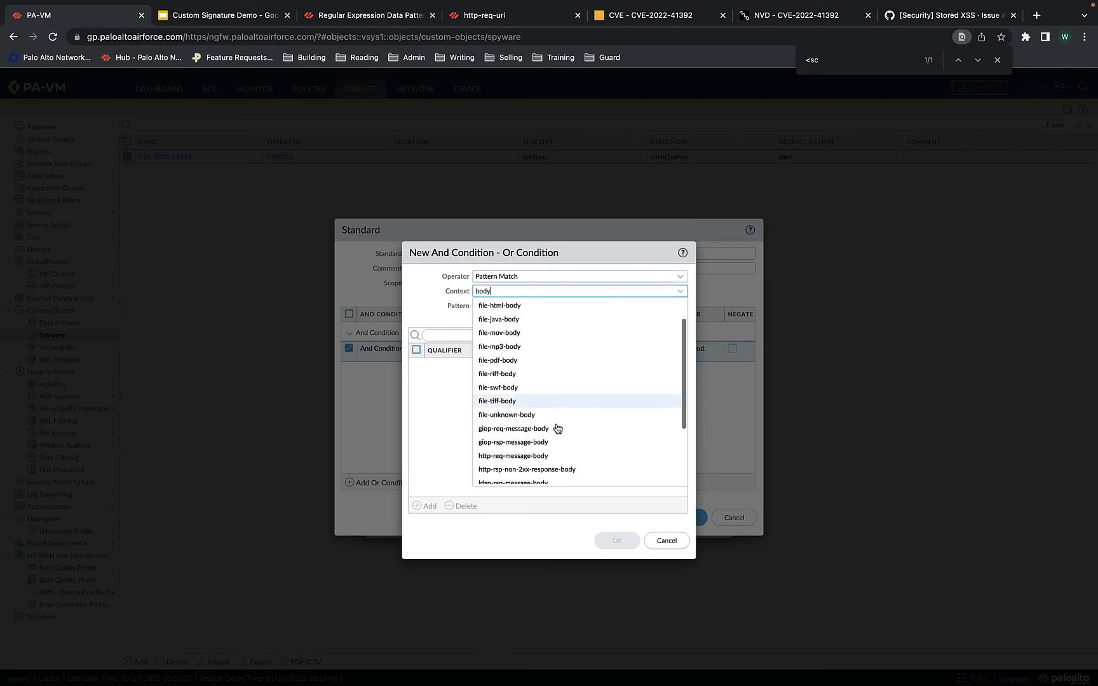
scroll(557, 429, "down", 3)
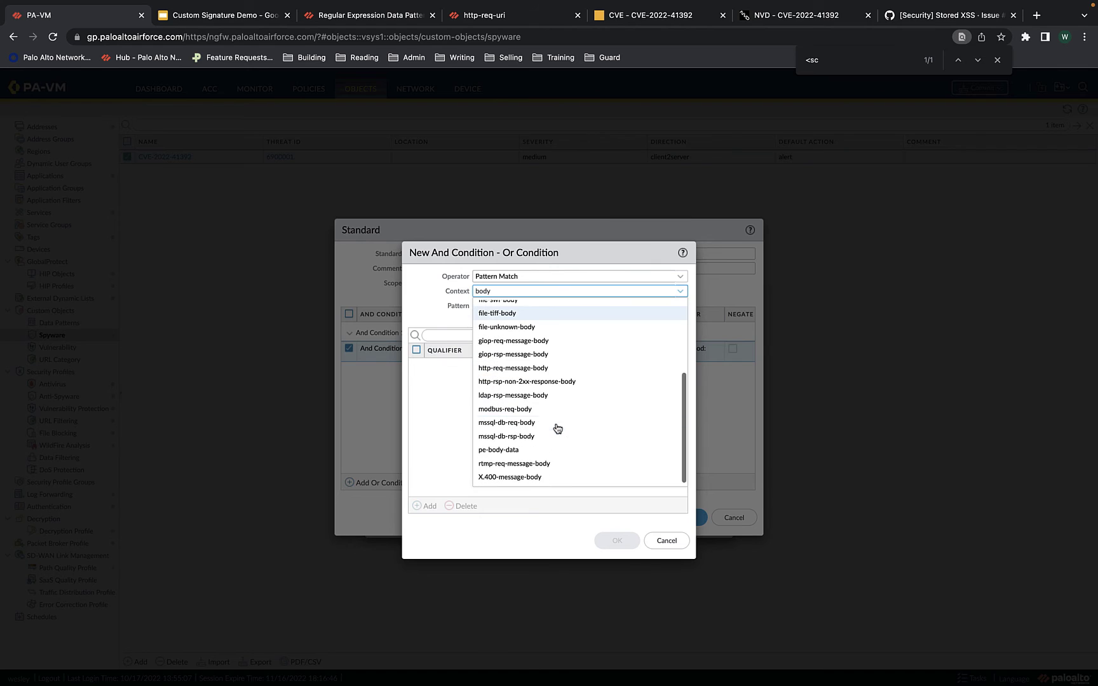
left_click(559, 369)
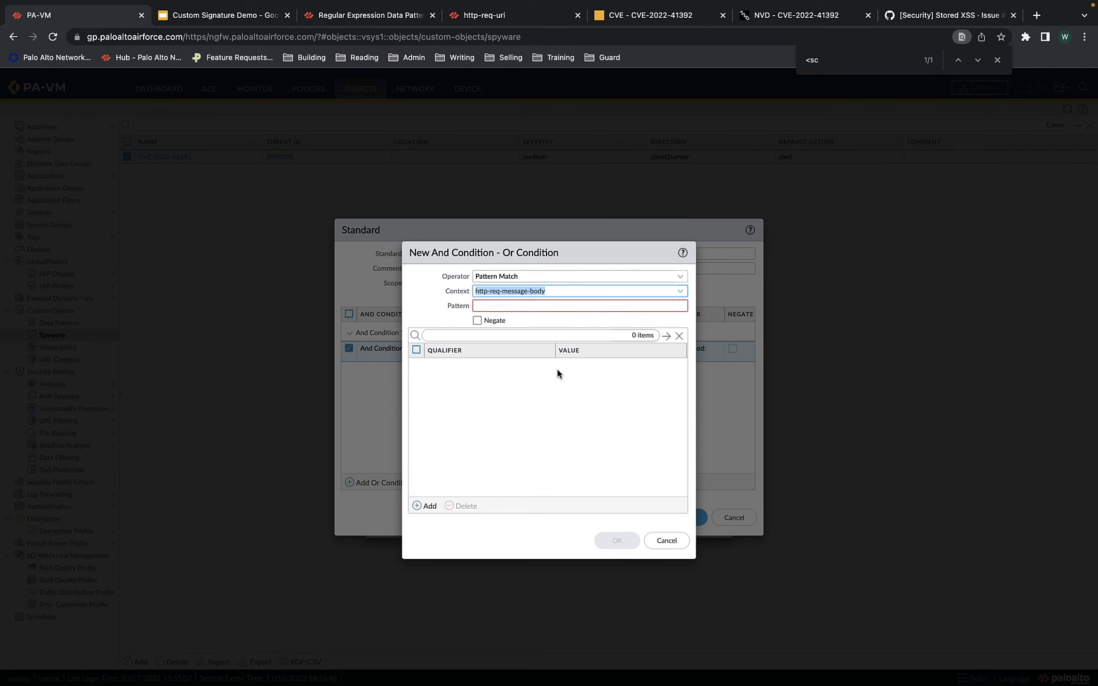
left_click(509, 305)
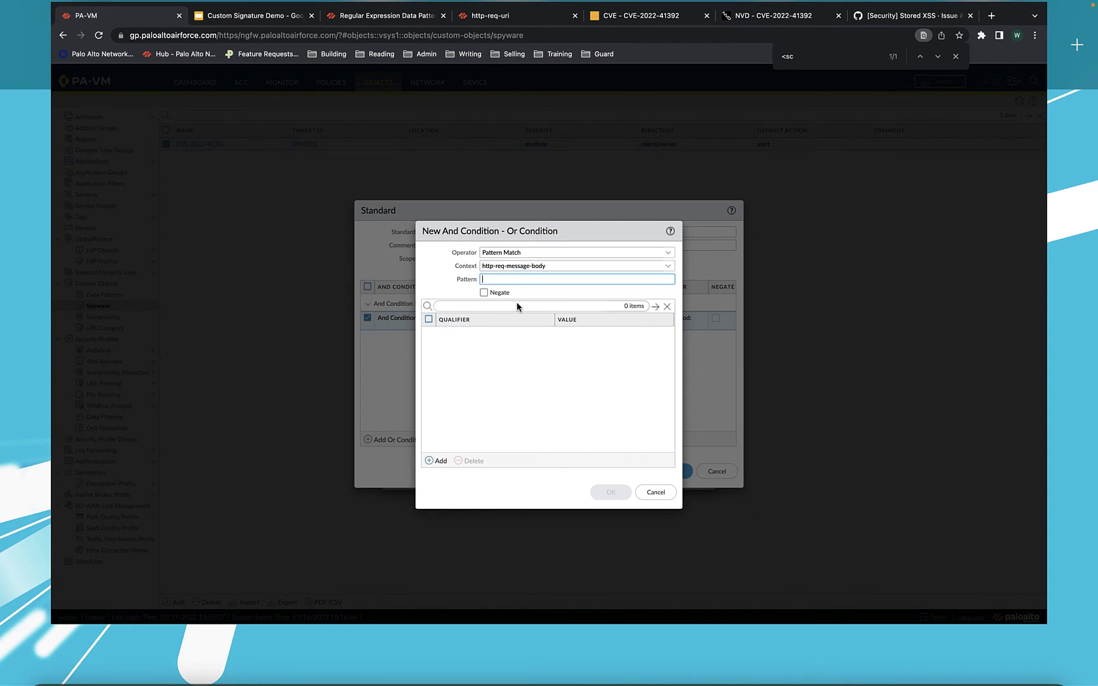
key("ctrl+Up")
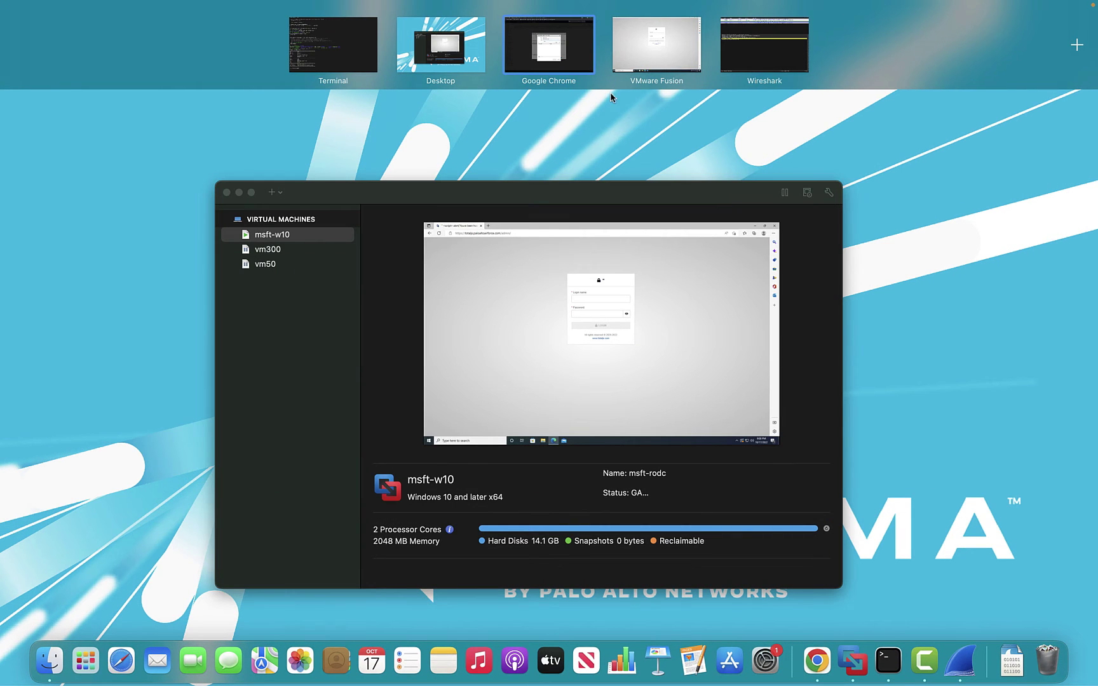
In Wireshark, follow the TCP stream of packet 3 to reveal the <script>alert payload.
left_click(805, 66)
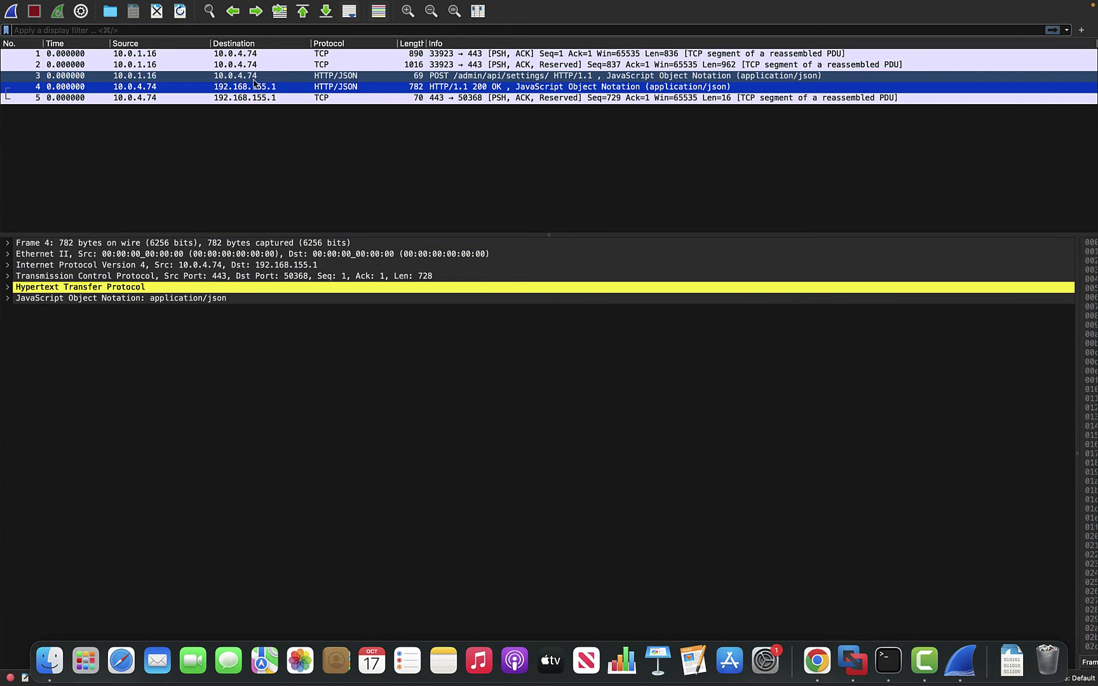
left_click(278, 78)
right_click(278, 80)
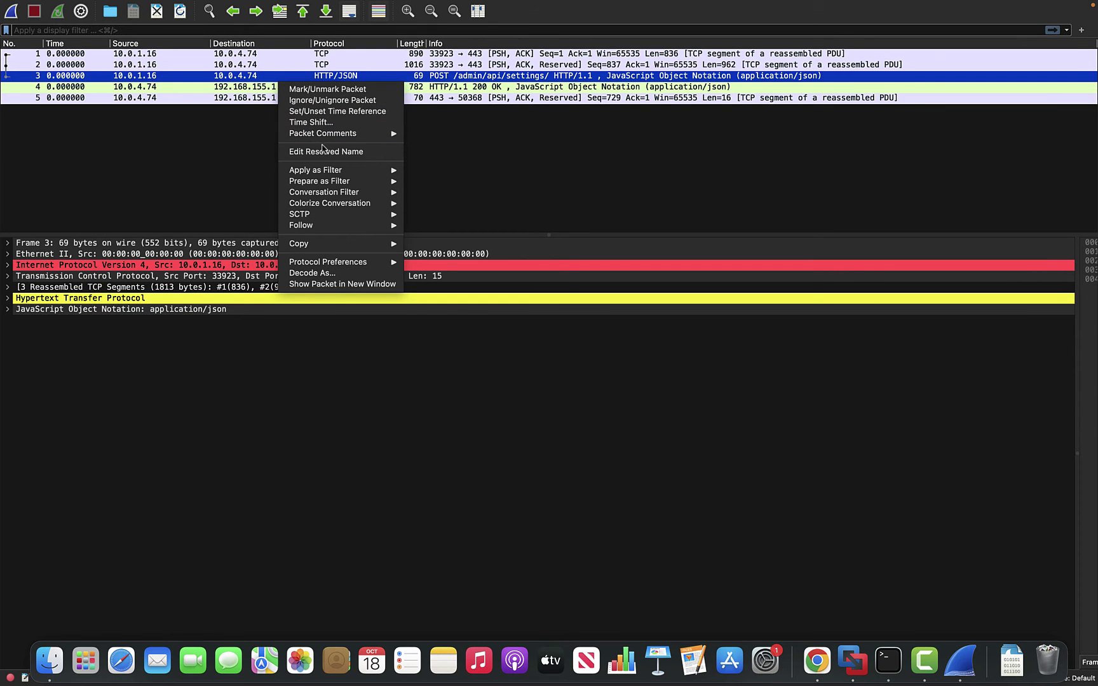
mouse_move(329, 243)
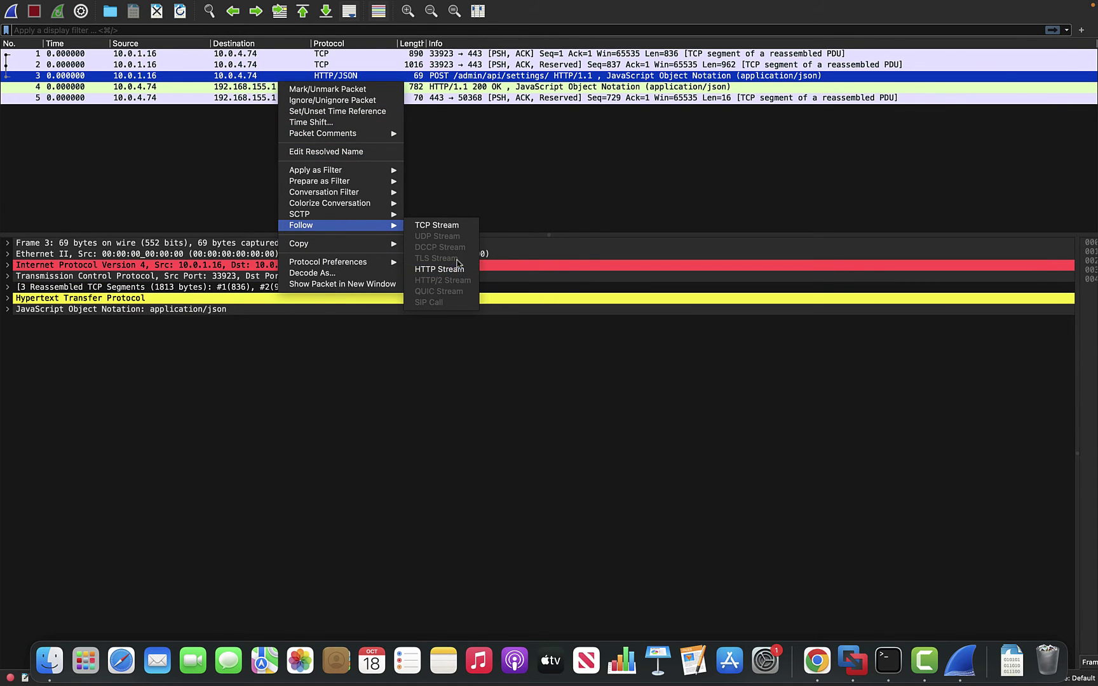
left_click(460, 228)
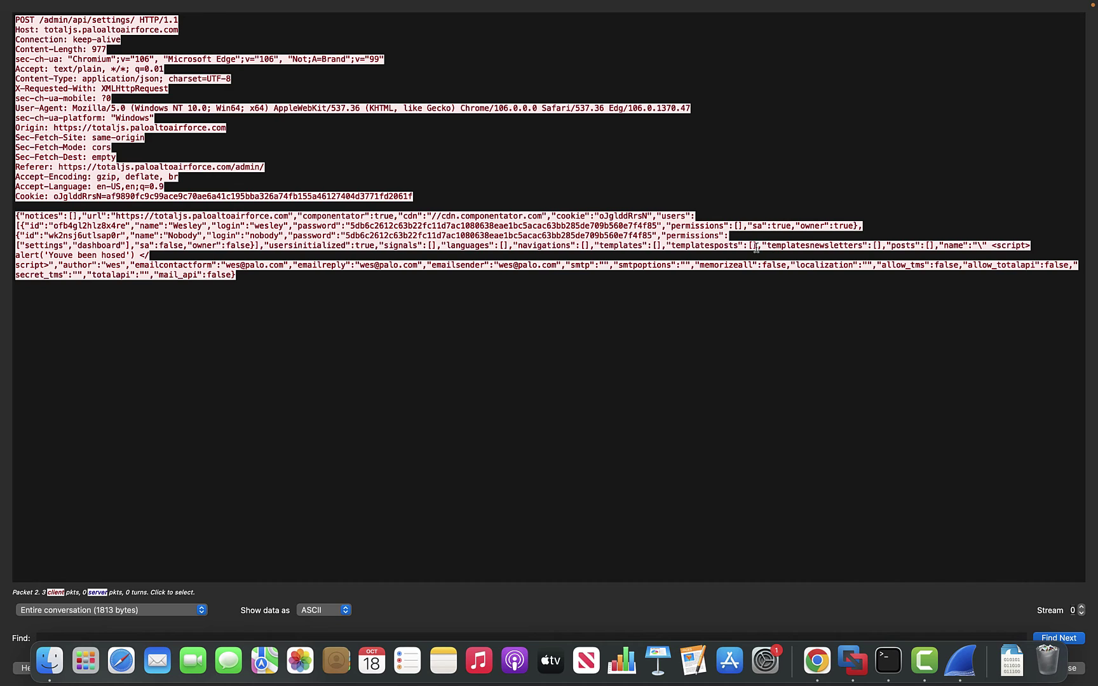
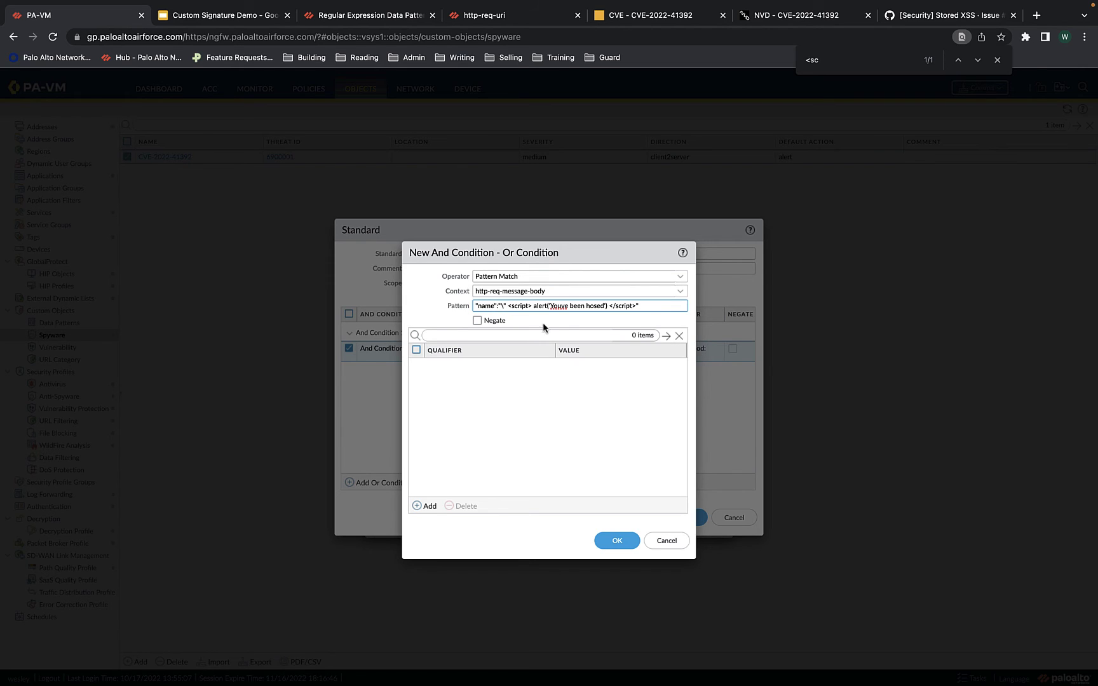
Rewrite the message-body pattern as .*("name").*(<script>).*(</script>), removing escapes, the colon and the alert text.
key("Left")
key("BackSpace")
key("BackSpace")
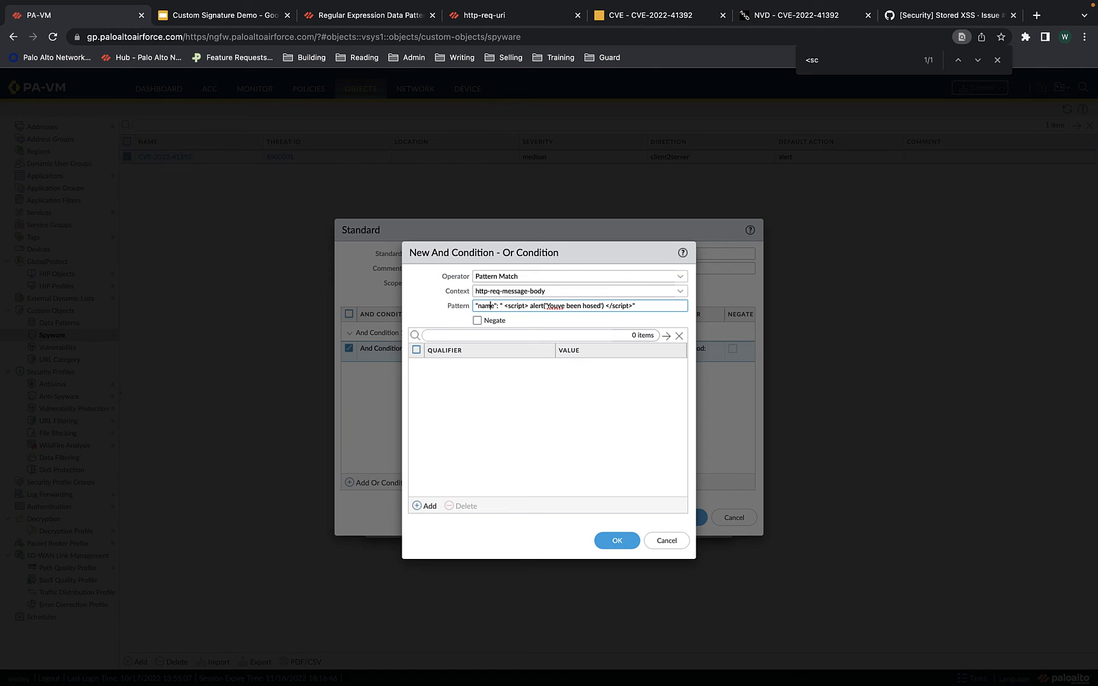
type("(")
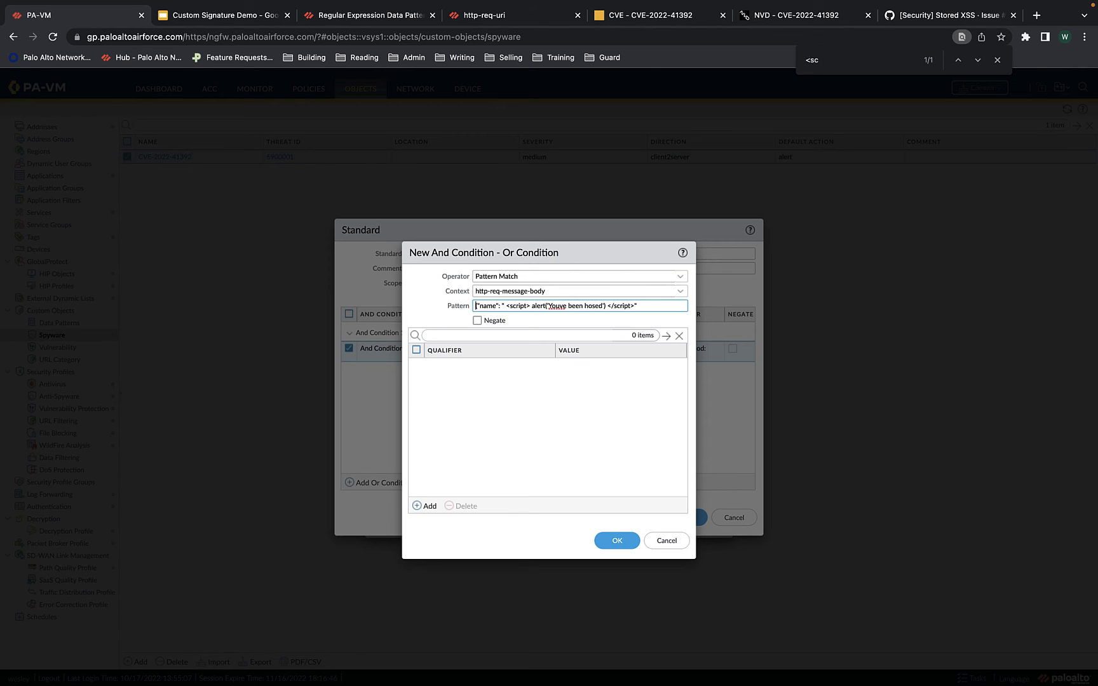
key("Left")
type(".*")
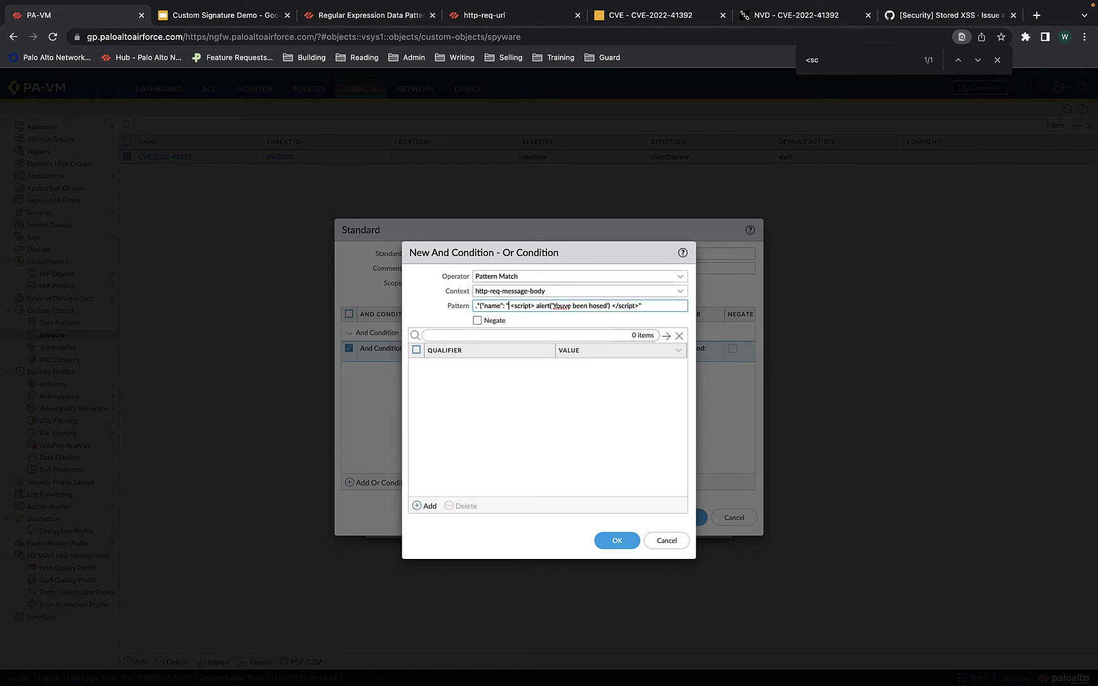
key("BackSpace")
key("BackSpace")
type(")")
type("..")
type("*")
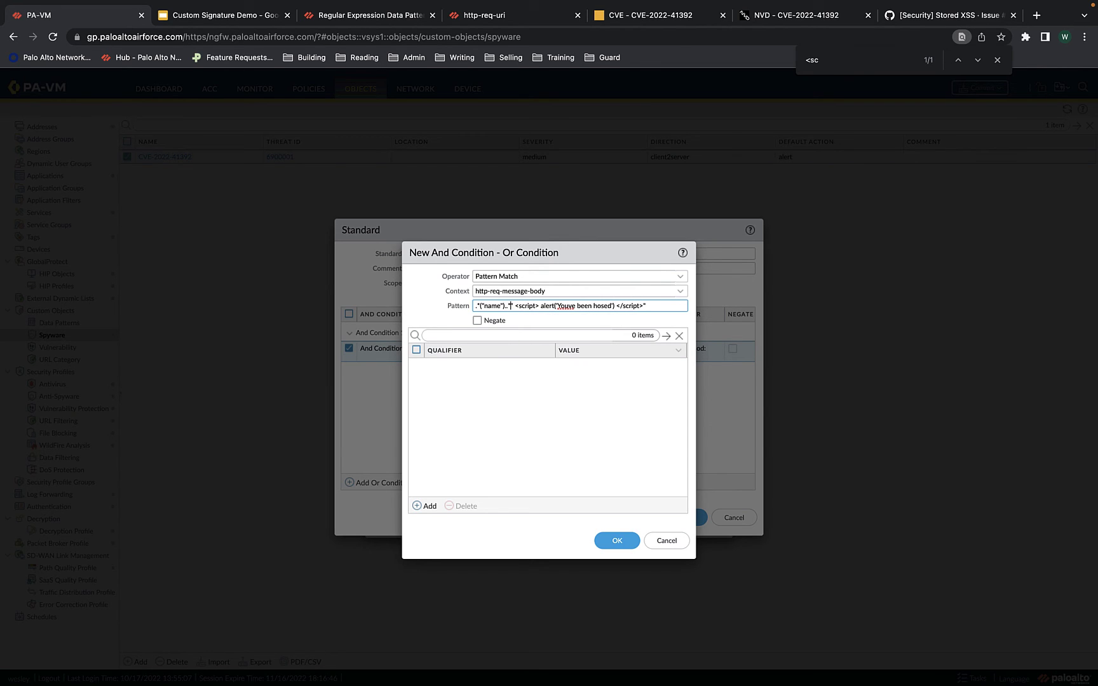
type("(")
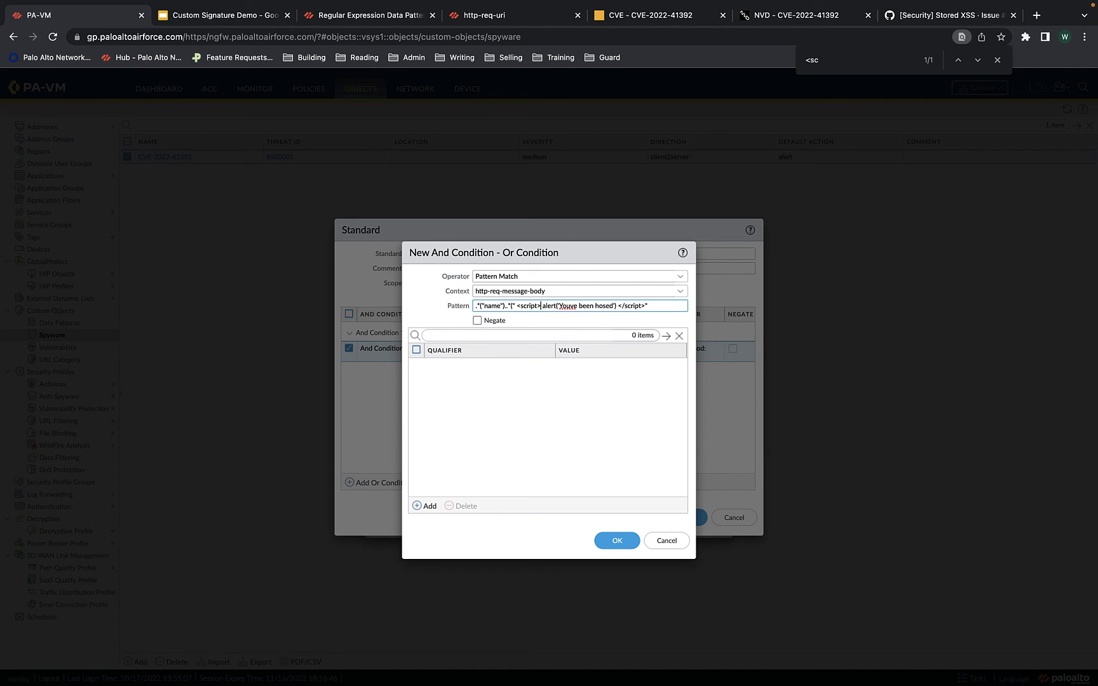
type(")")
left_click_drag(545, 310, 621, 310)
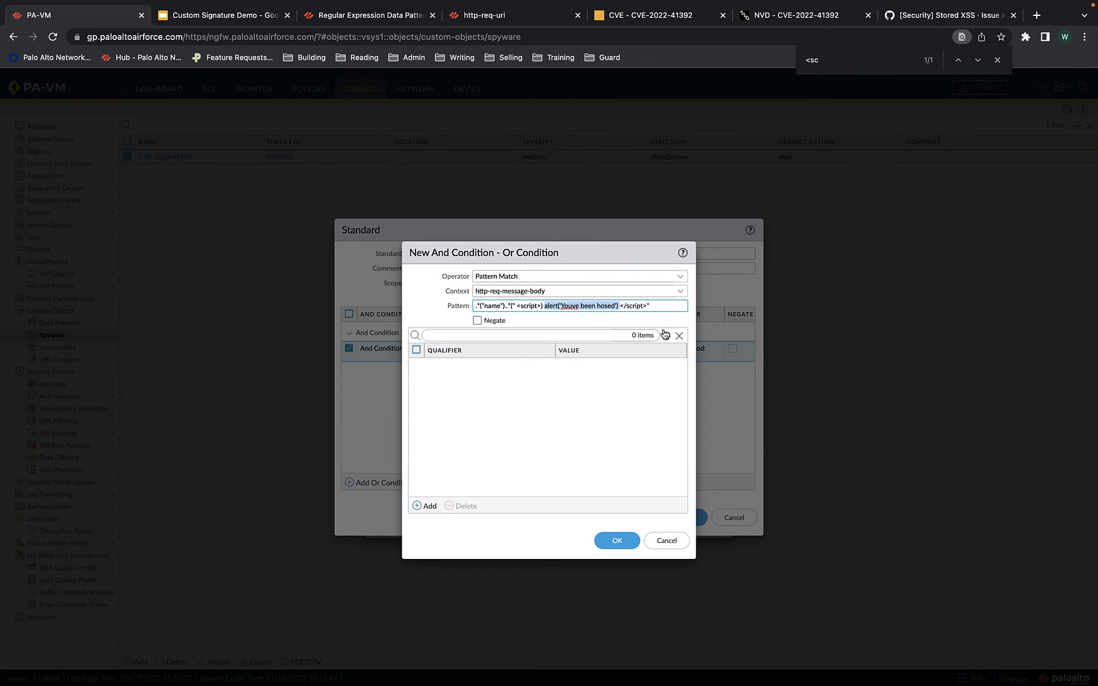
key("BackSpace")
type(".*")
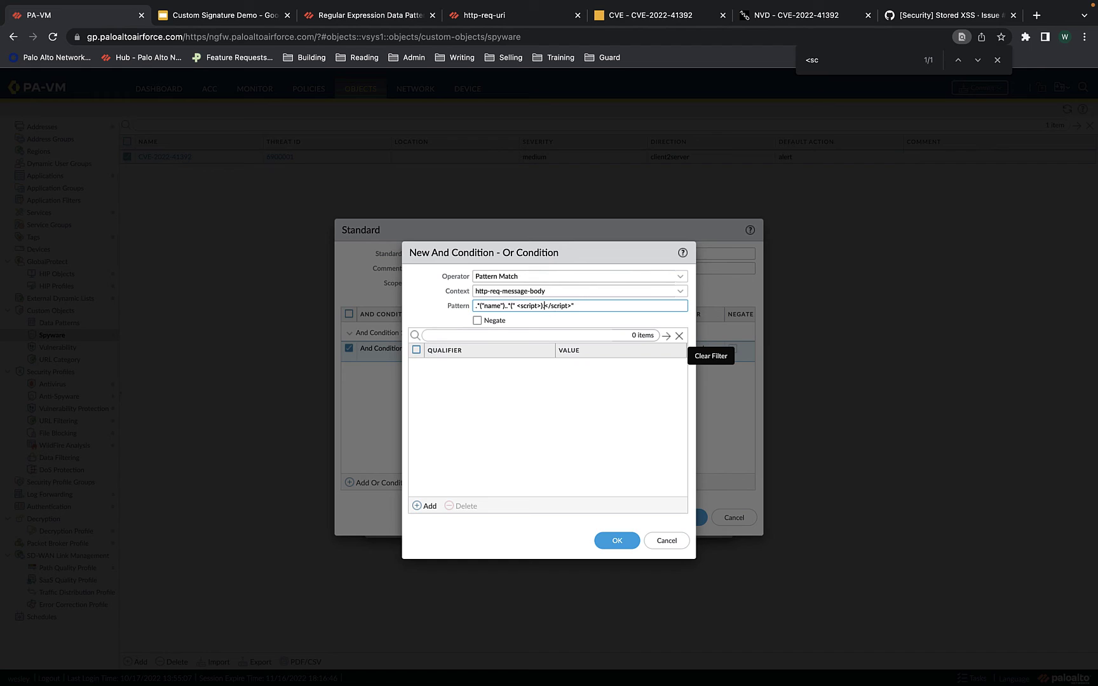
type("(")
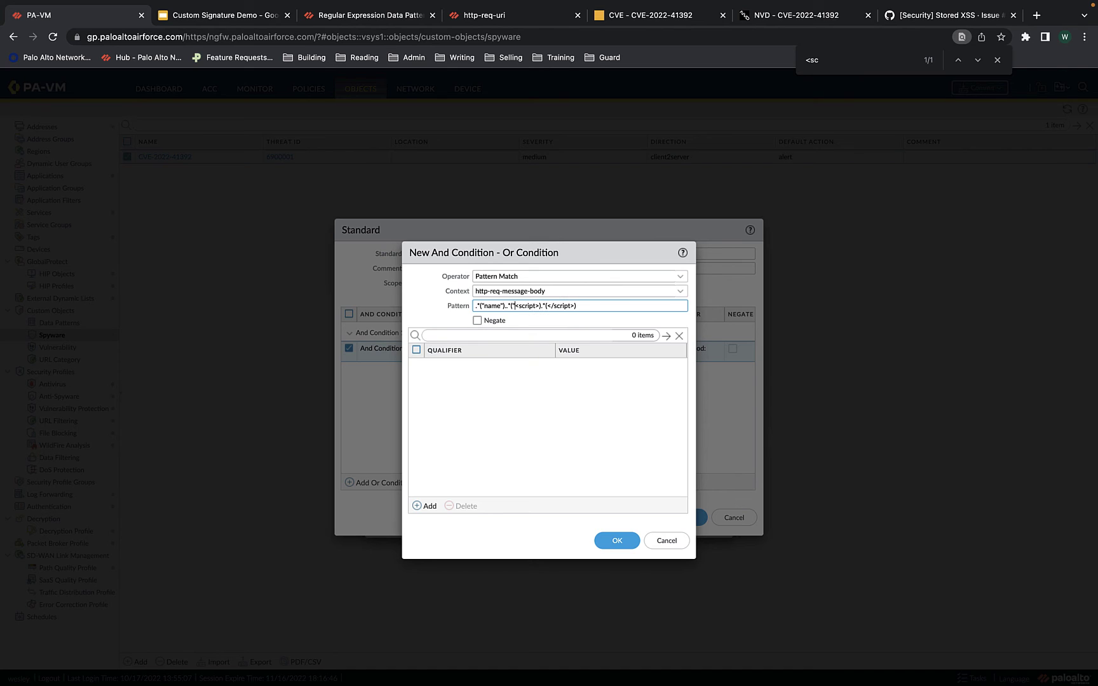
key("BackSpace")
Add an http-method qualifier with value POST to And Condition 2 and save the condition.
left_click(425, 508)
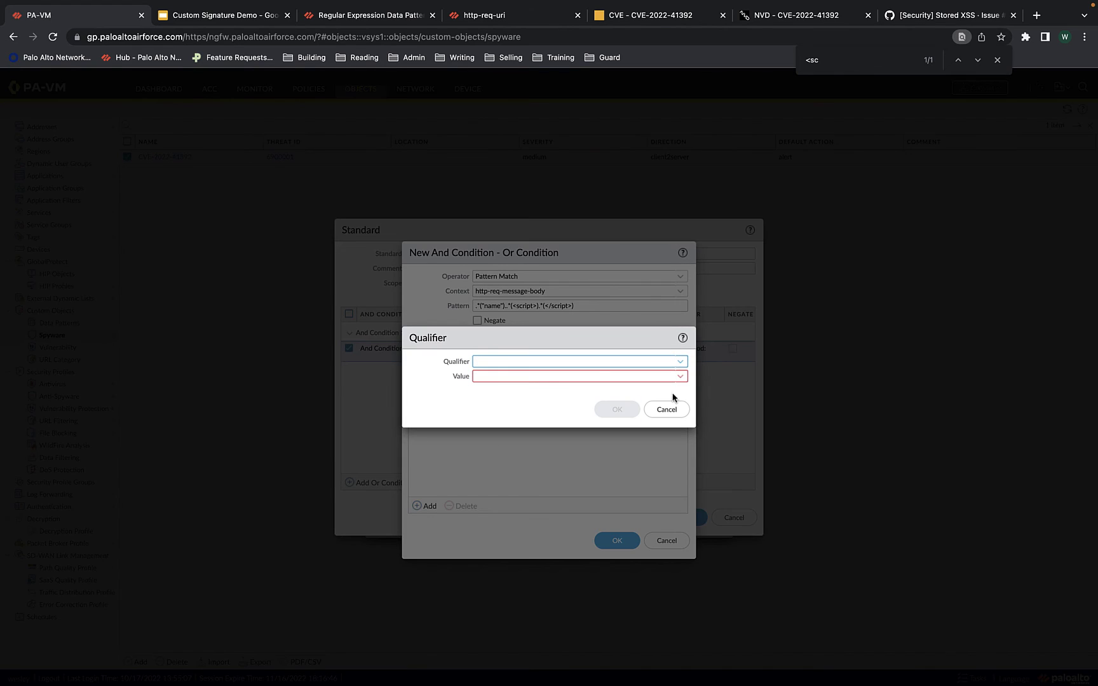
left_click(685, 361)
left_click(589, 378)
type("POST")
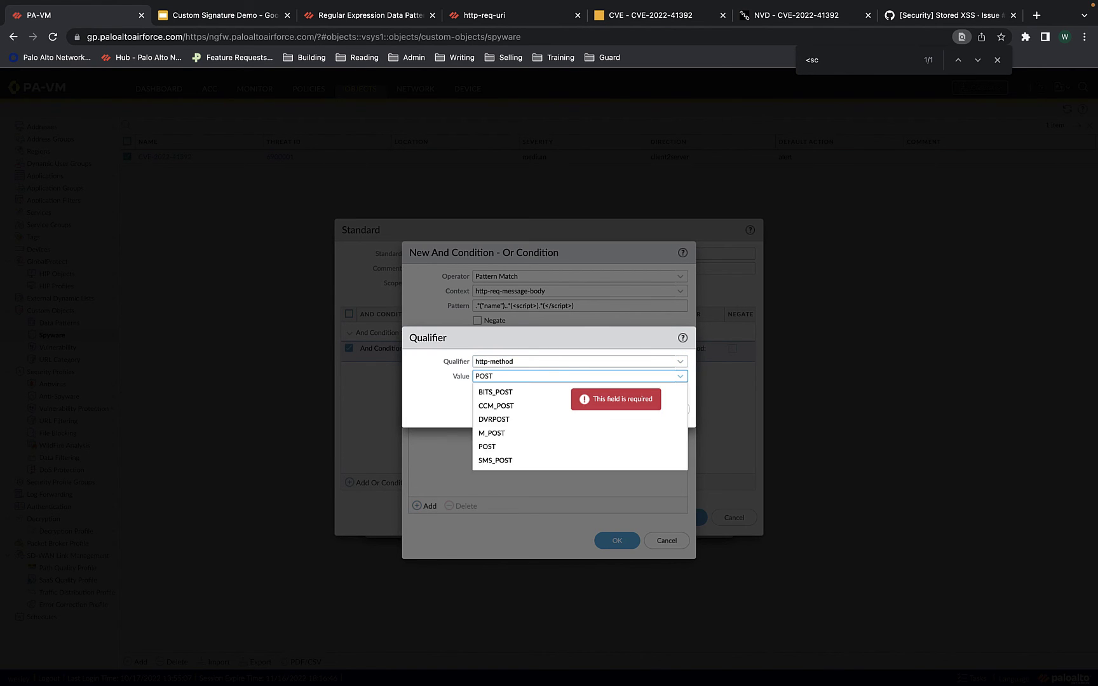
left_click(515, 449)
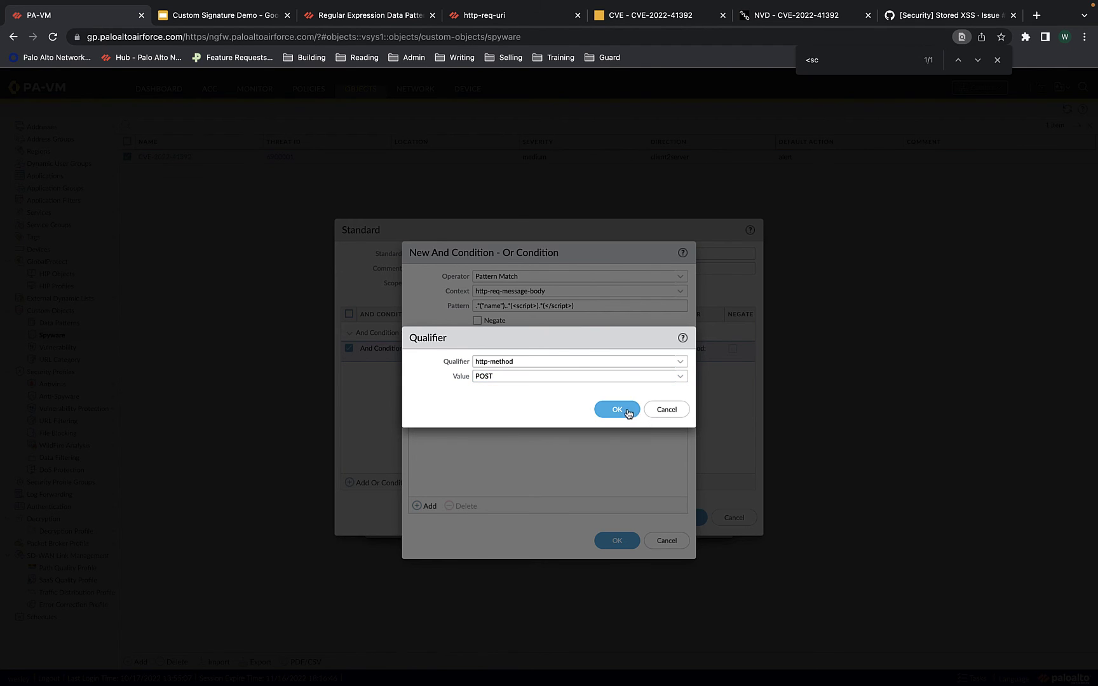
left_click(624, 409)
left_click(619, 539)
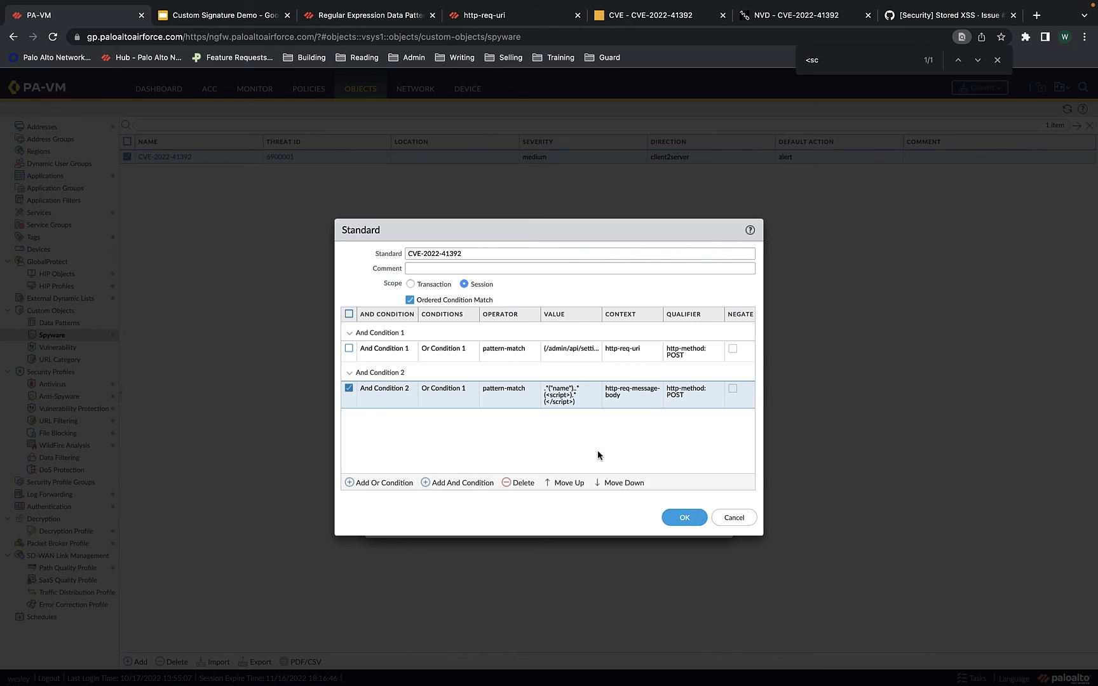
Add And Condition 3 with operator Equal To, context http-rsp-code and value 200.
left_click(452, 487)
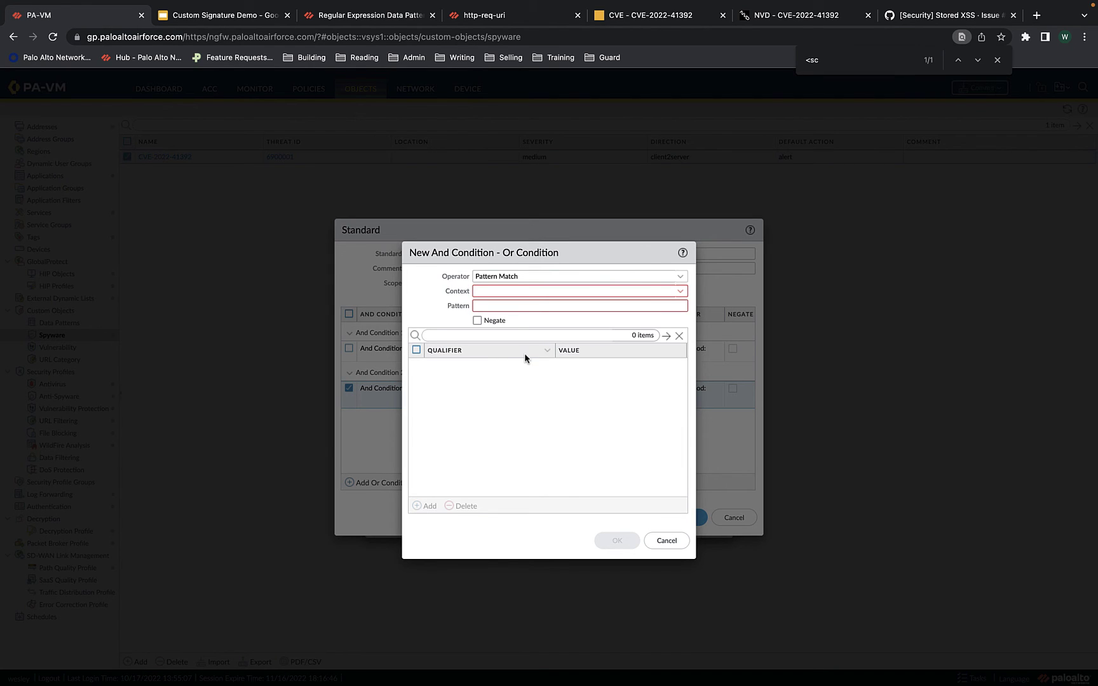
left_click(594, 289)
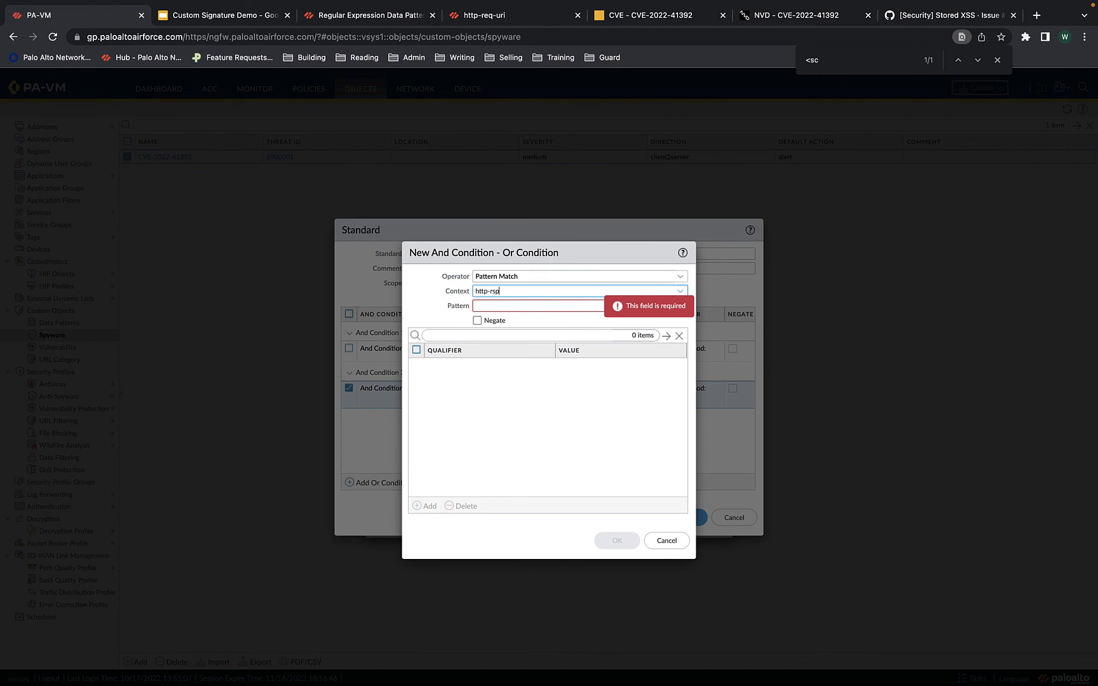
type("http-rsp")
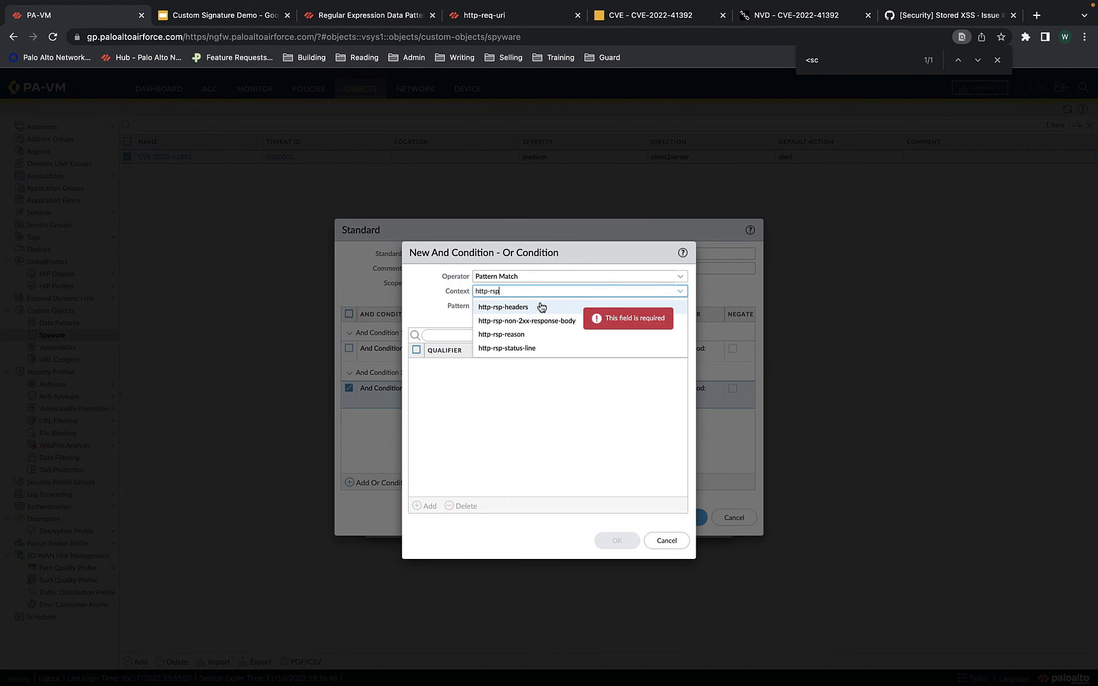
left_click(680, 278)
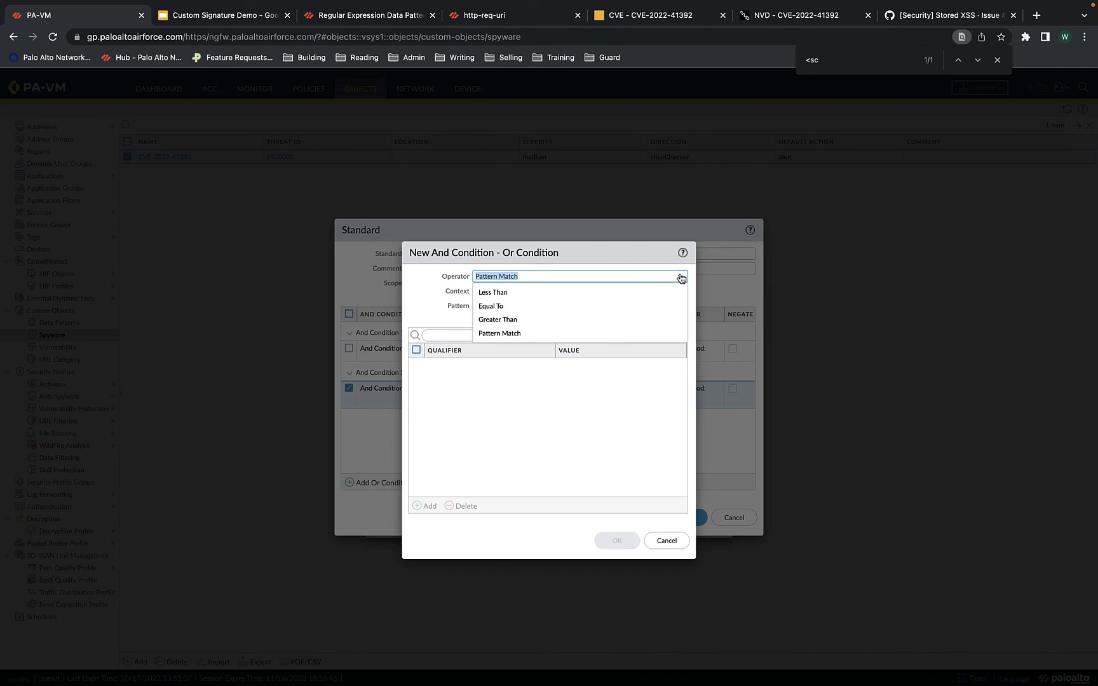
left_click(520, 306)
left_click(544, 319)
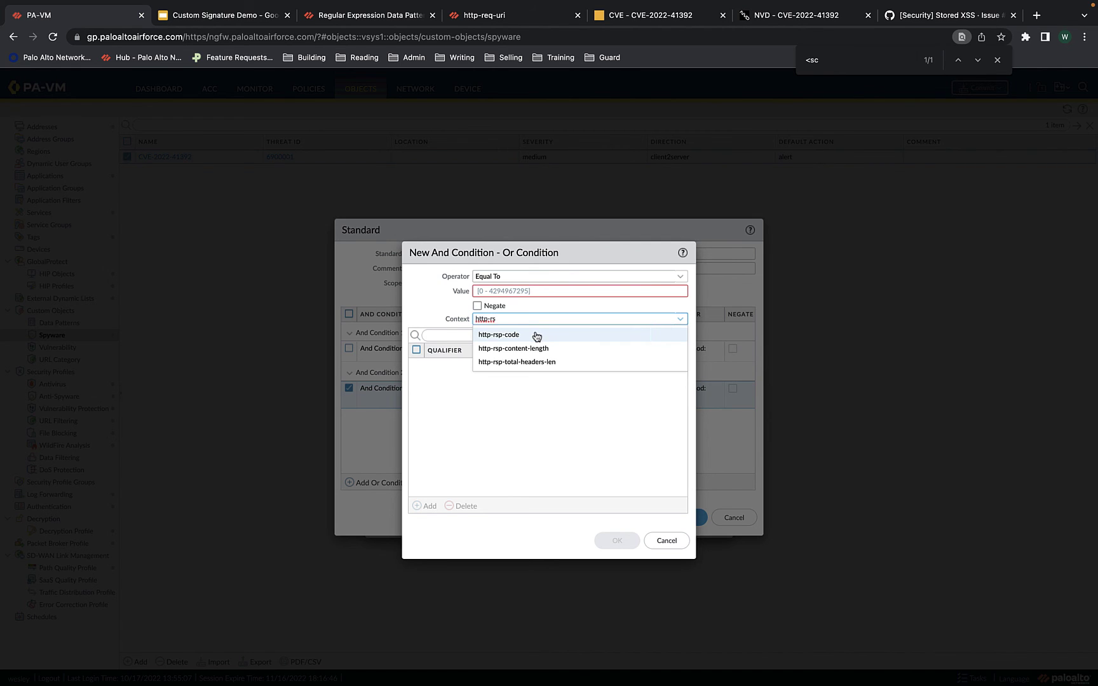
left_click(535, 335)
left_click(513, 293)
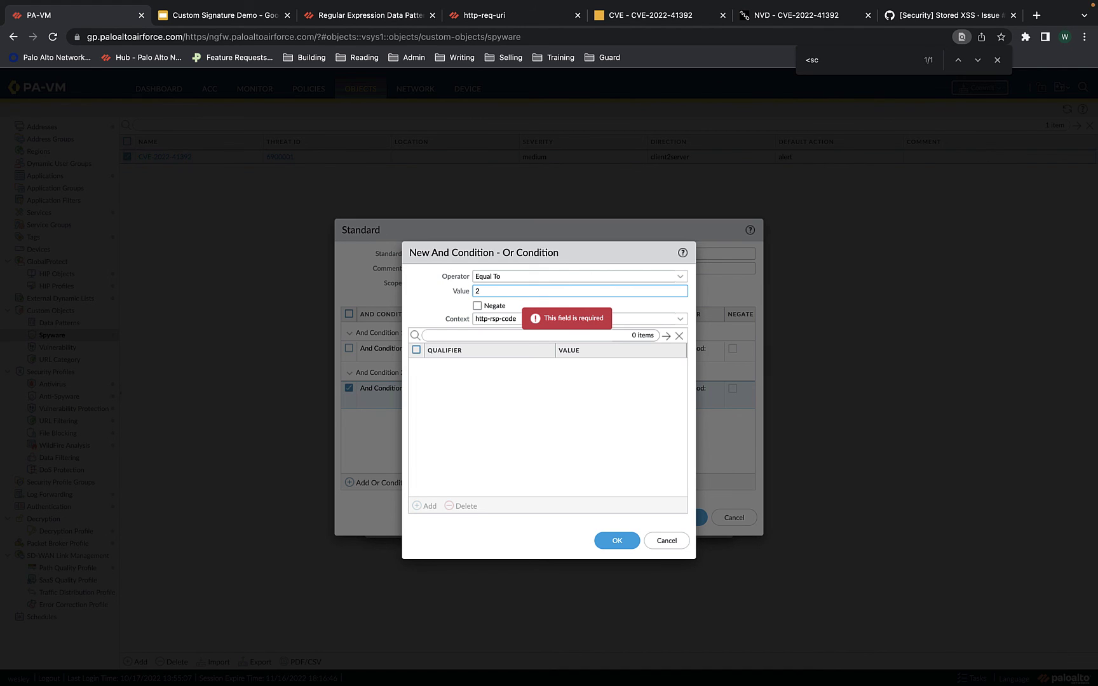
left_click(438, 306)
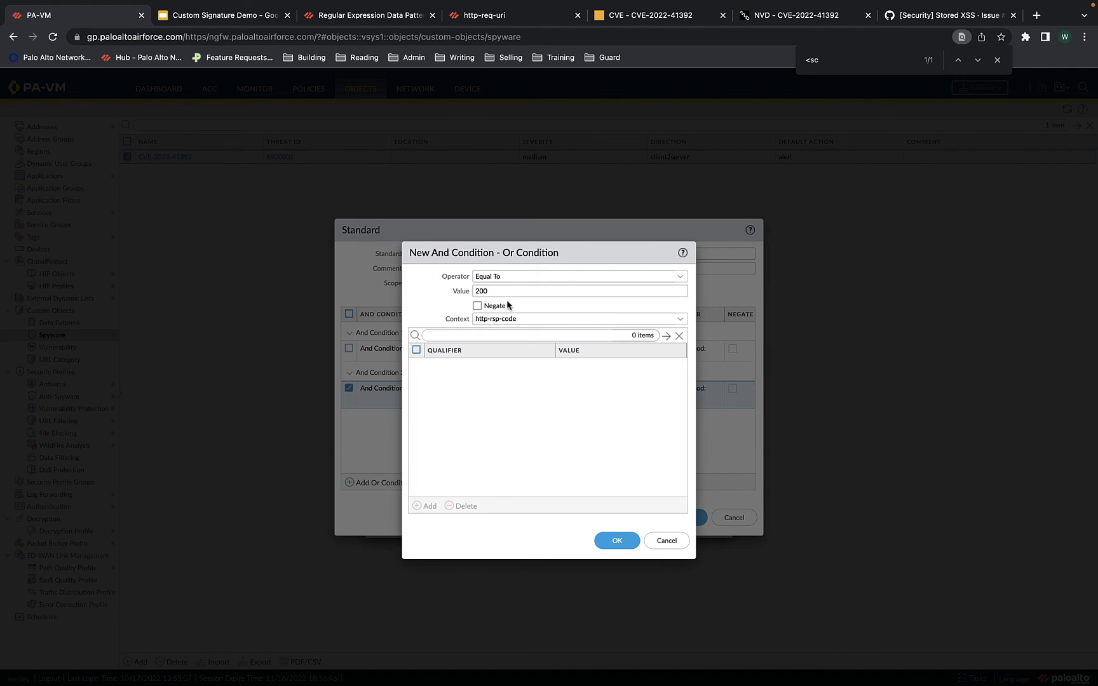
left_click(617, 540)
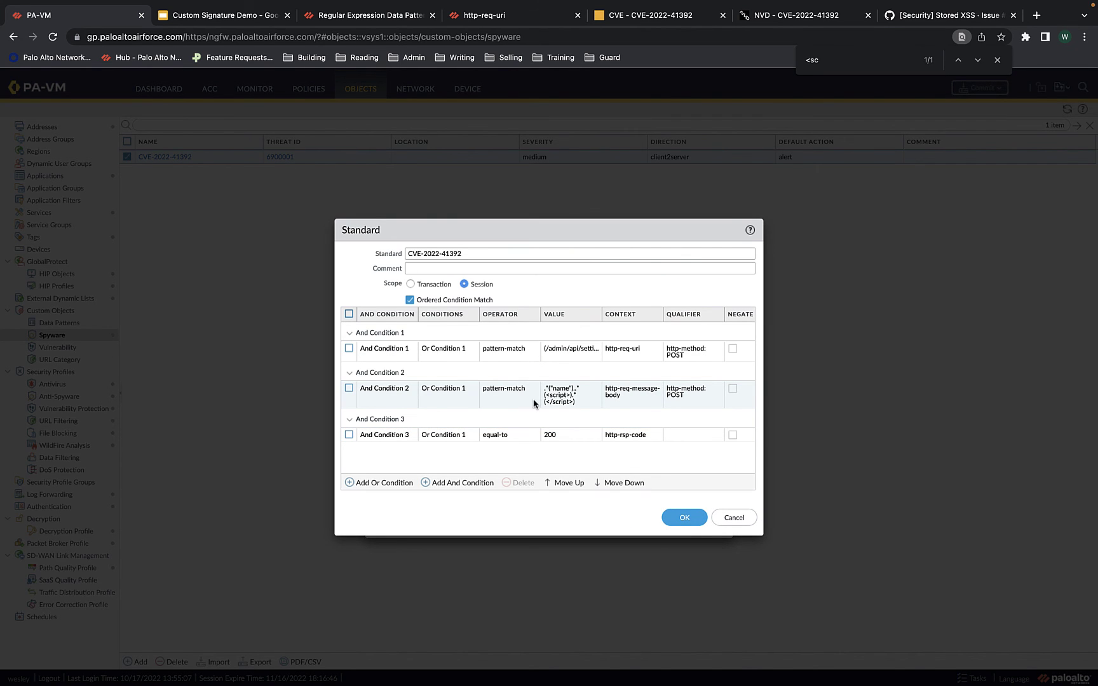
Save the CVE-2022-41392 standard signature and delete the old TotalJS Request signature.
left_click(684, 518)
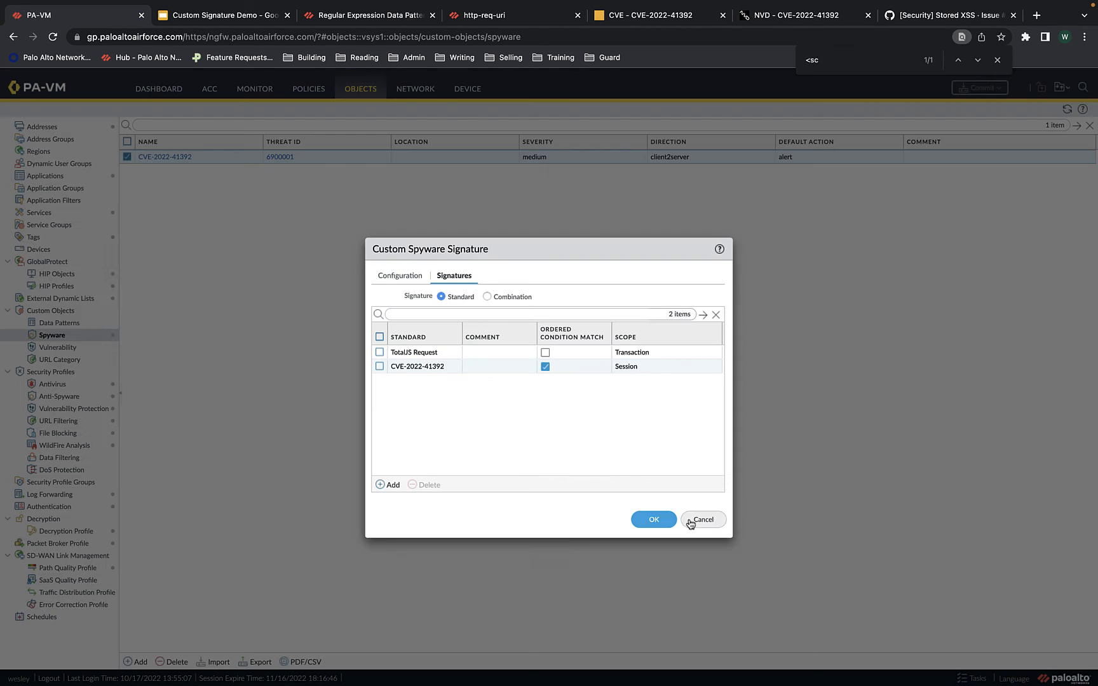
left_click(379, 352)
left_click(425, 484)
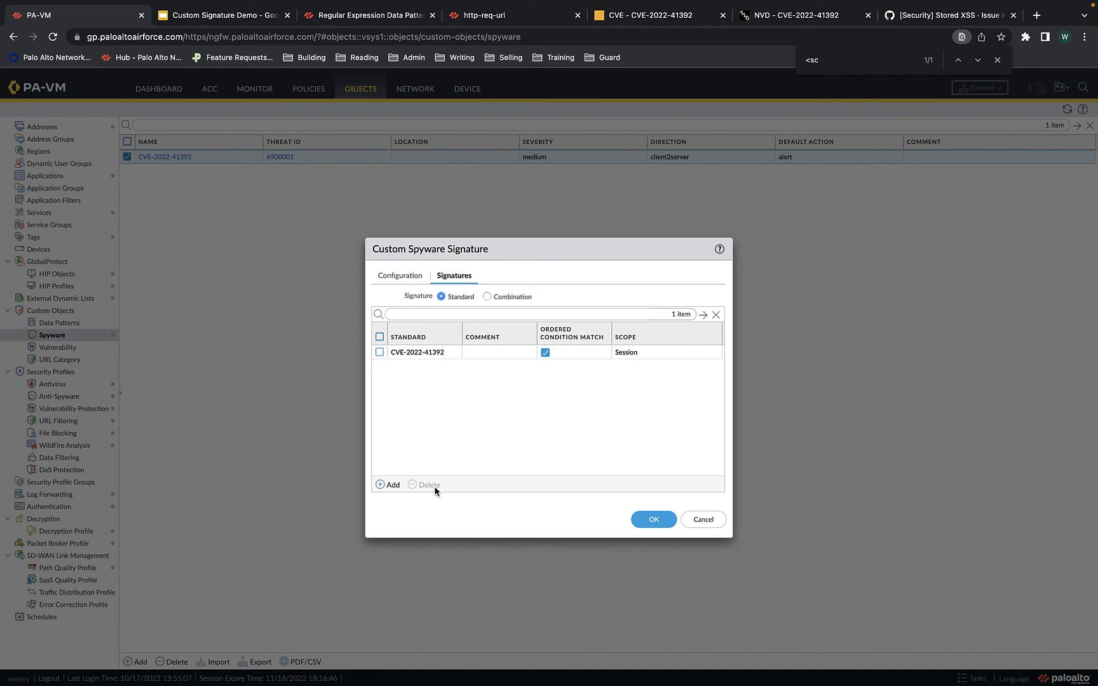
Save the CVE-2022-41392 custom spyware object and bring up the Commit dialog.
left_click(413, 279)
left_click(661, 499)
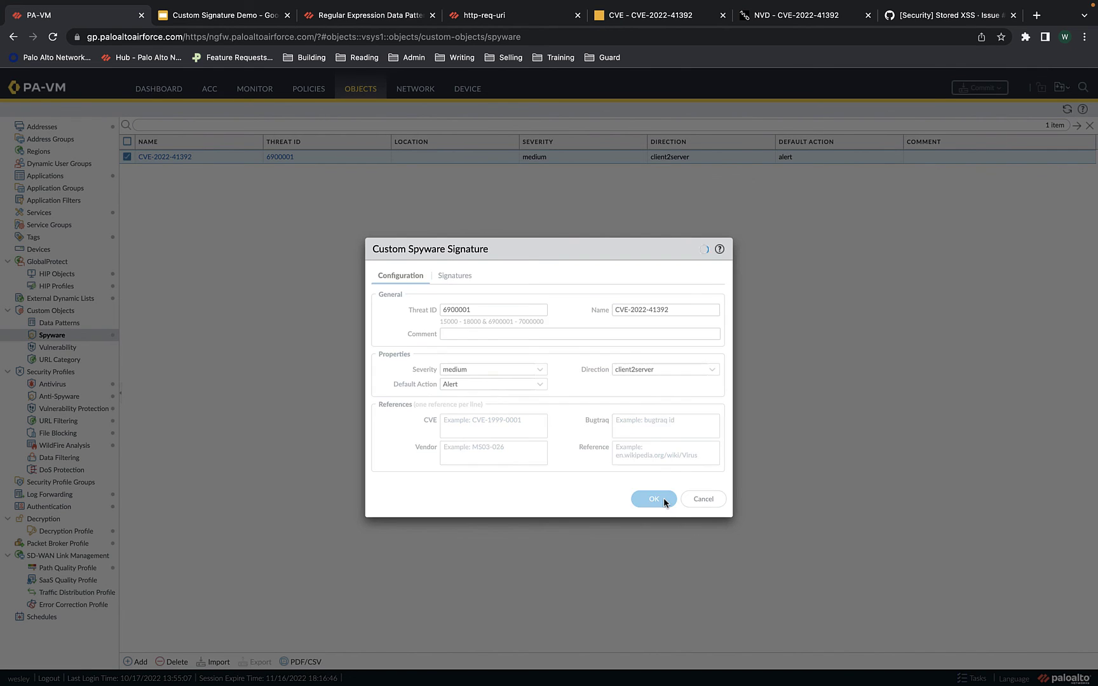
left_click(1000, 94)
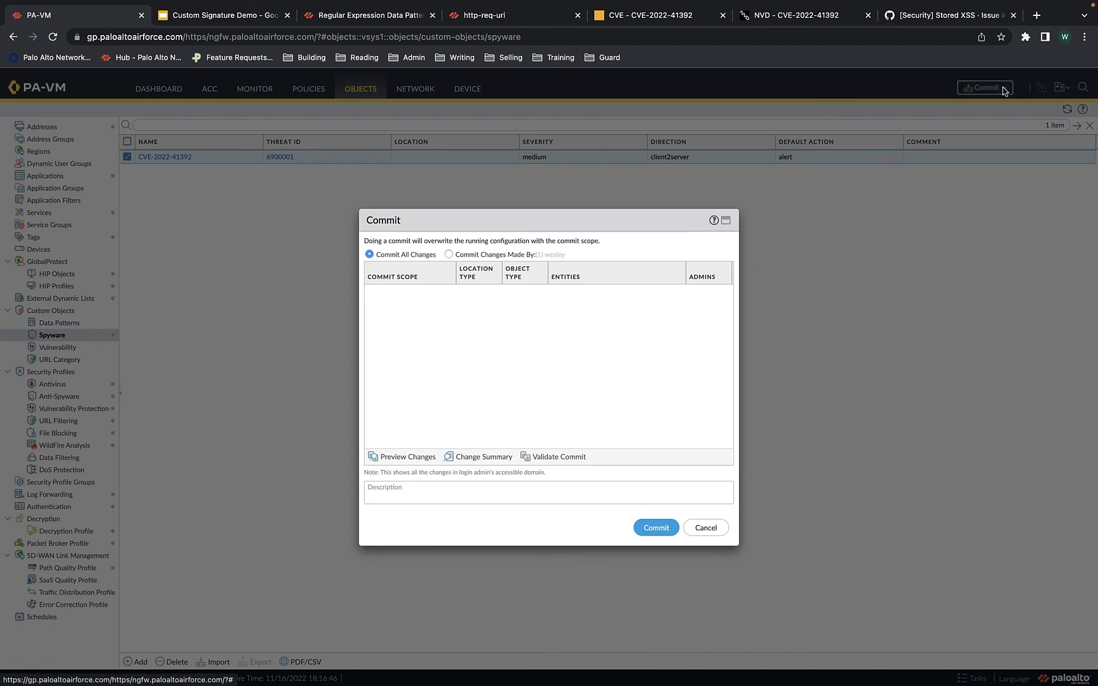
Commit the pending spyware signature changes to the firewall.
left_click(659, 528)
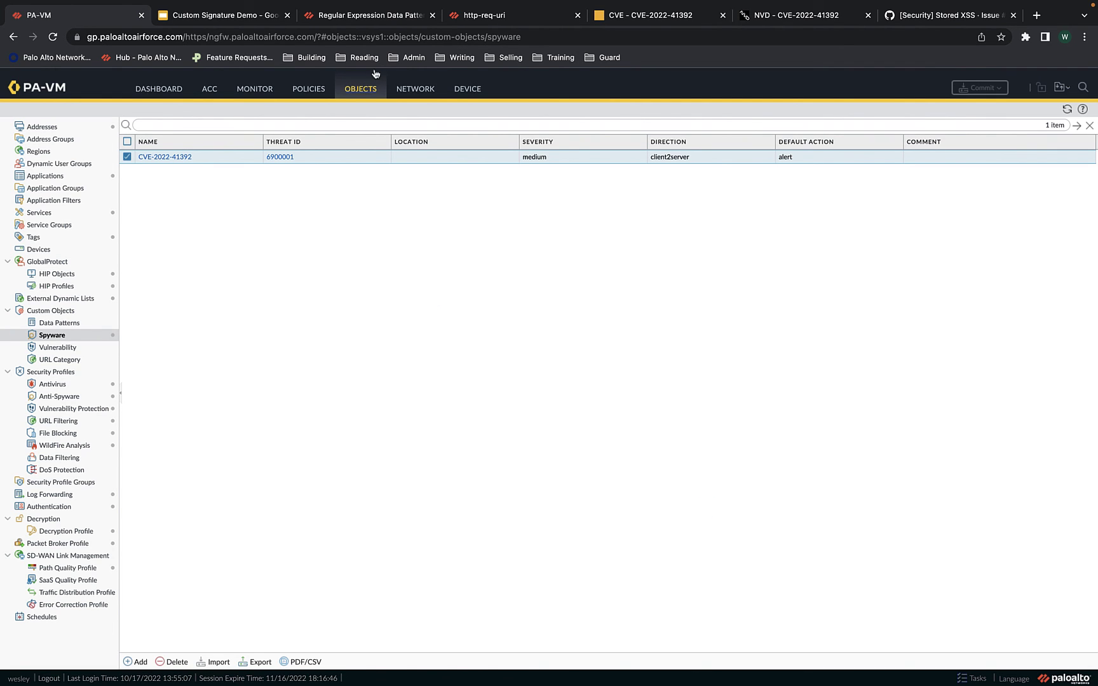
View the Threat log showing the CVE-2022-41392 alerts, then switch to the test machine's desktop.
left_click(269, 94)
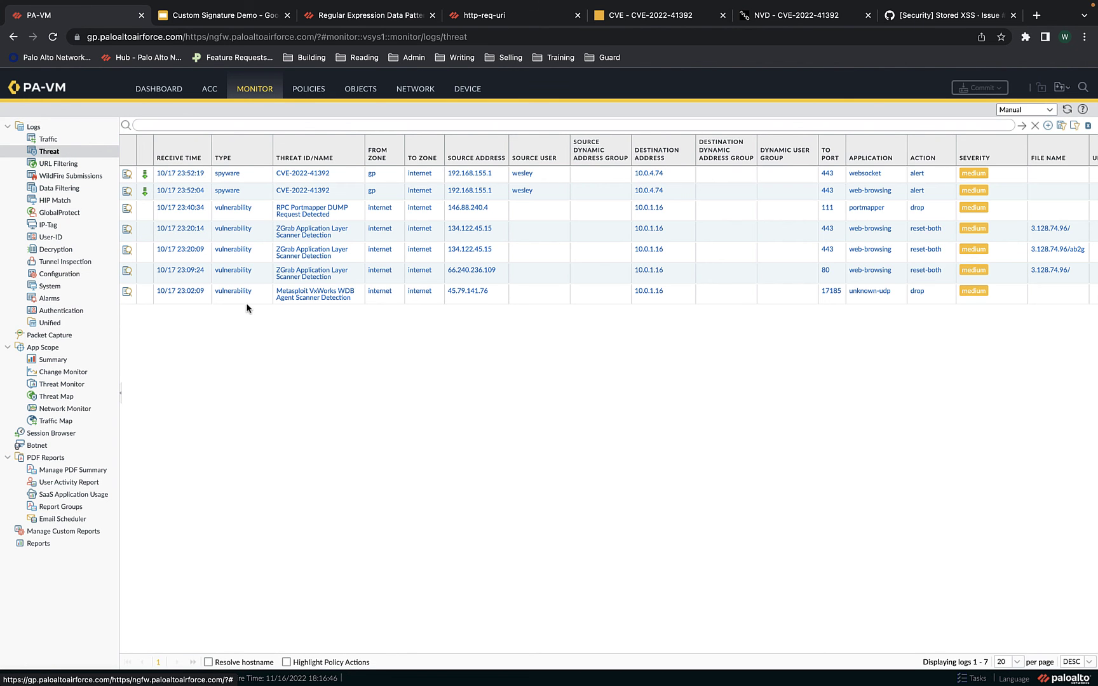
key("ctrl+Up")
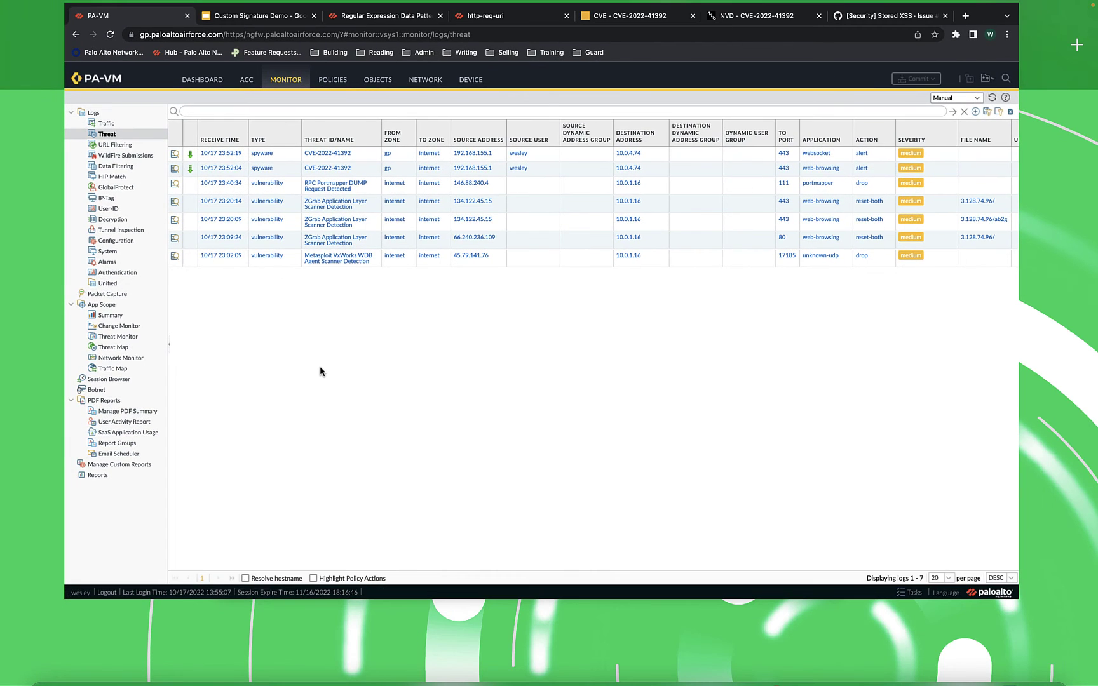
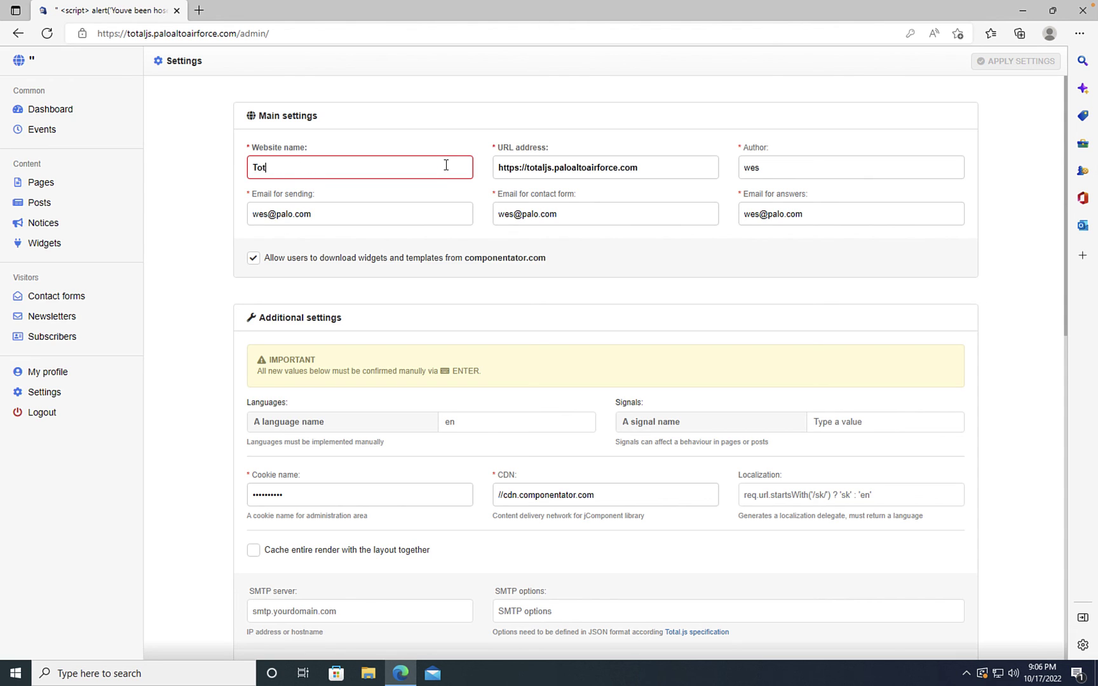
Finish entering 'Total.js Platform' as the Settings website name, replacing the script payload.
type("js Platform")
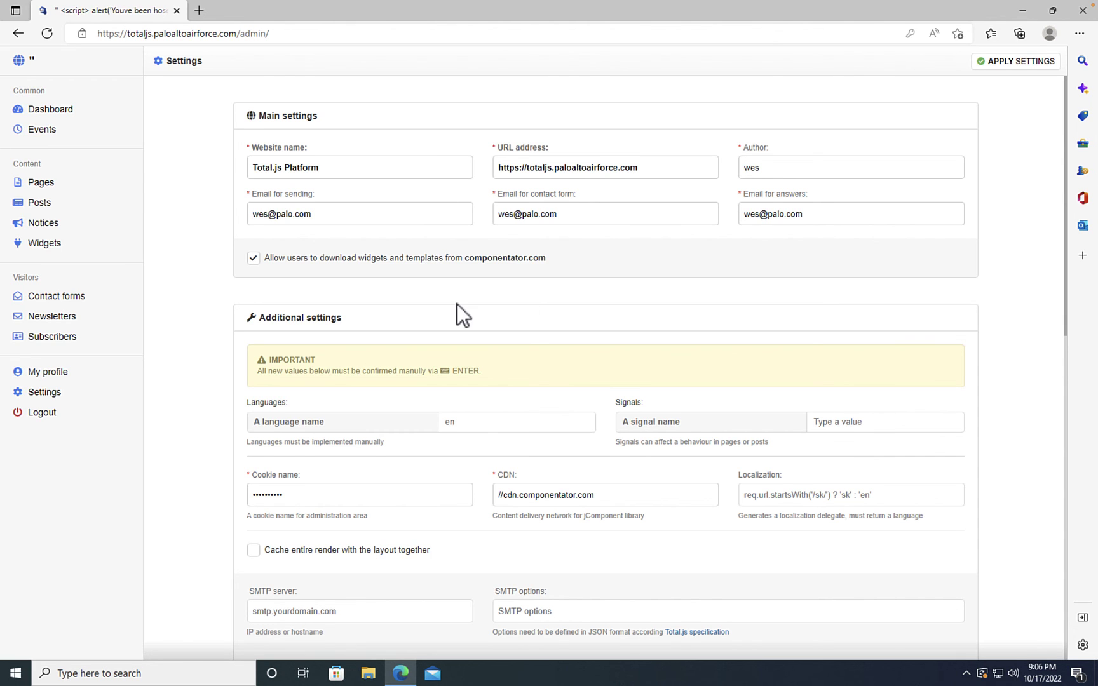
scroll(457, 304, "down", 10)
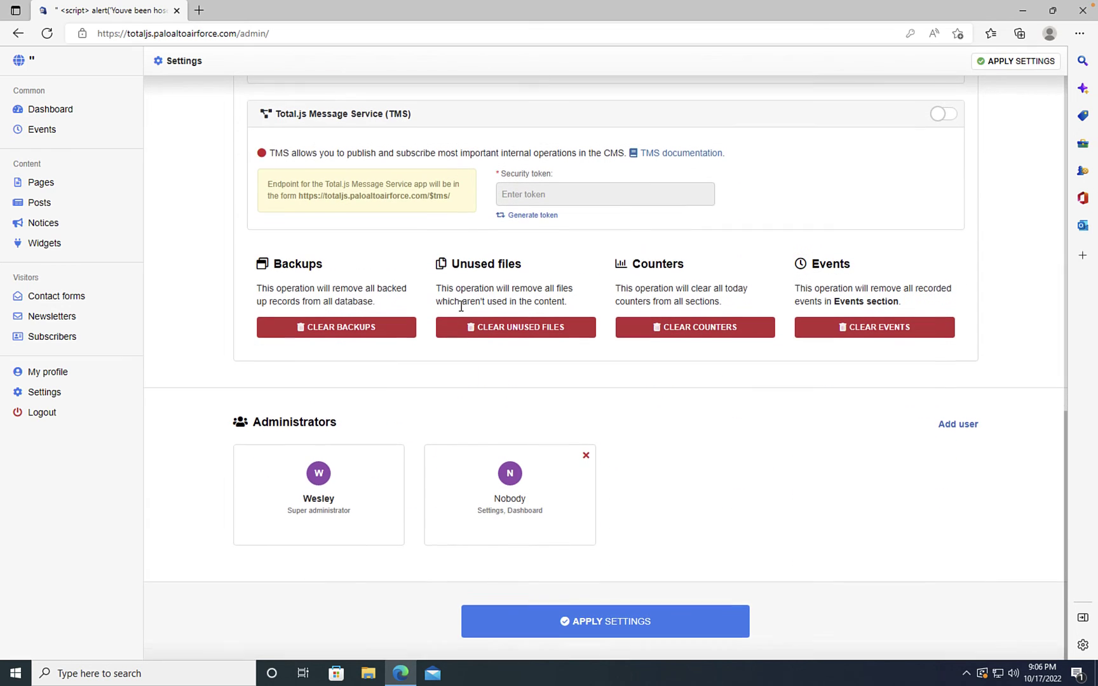
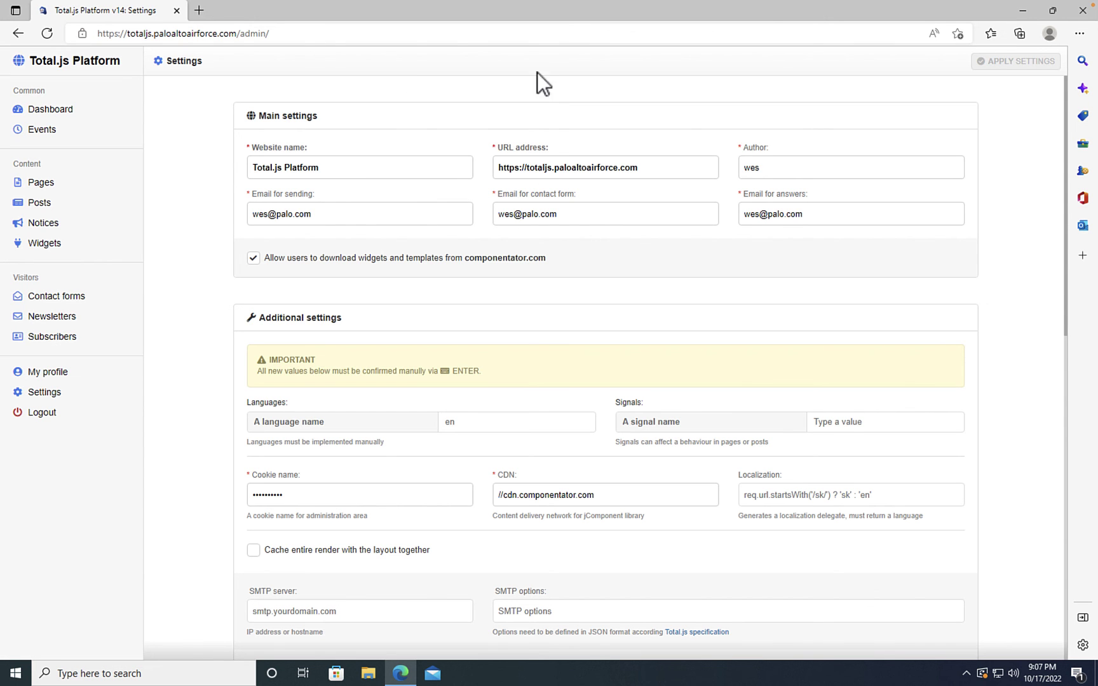
Leave the full-screen VMware Fusion Windows VM to show all spaces in Mission Control.
key("ctrl+Up")
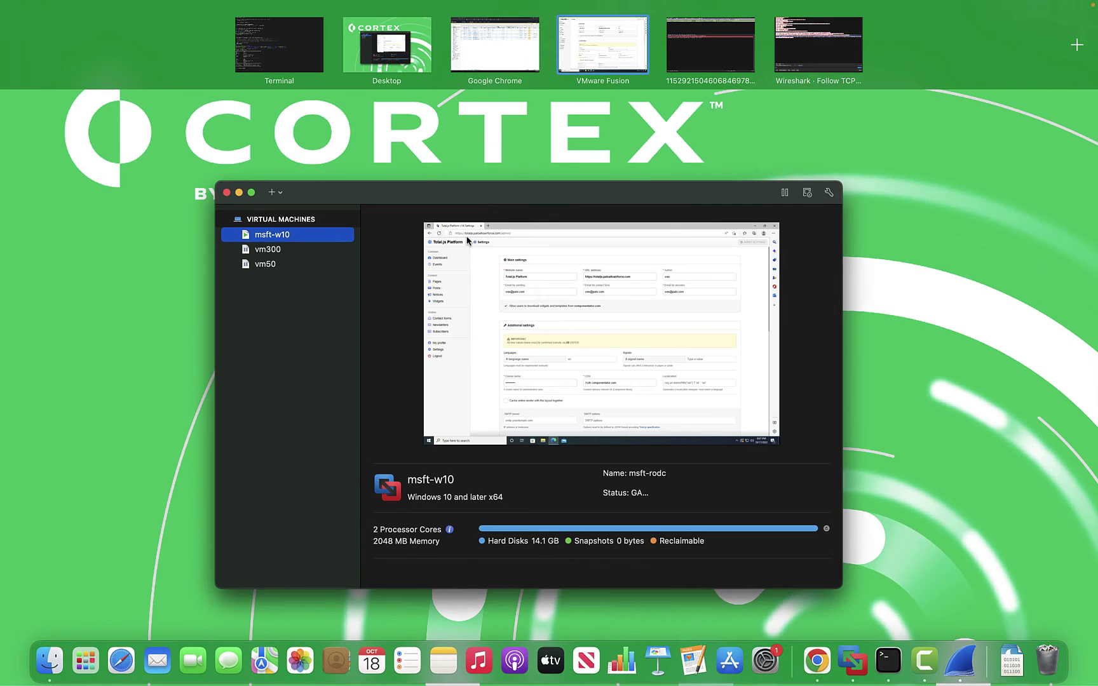
Refresh the PA-VM Monitor > Logs > Threat view in Chrome, then return to the VM's Total.js settings.
left_click(475, 60)
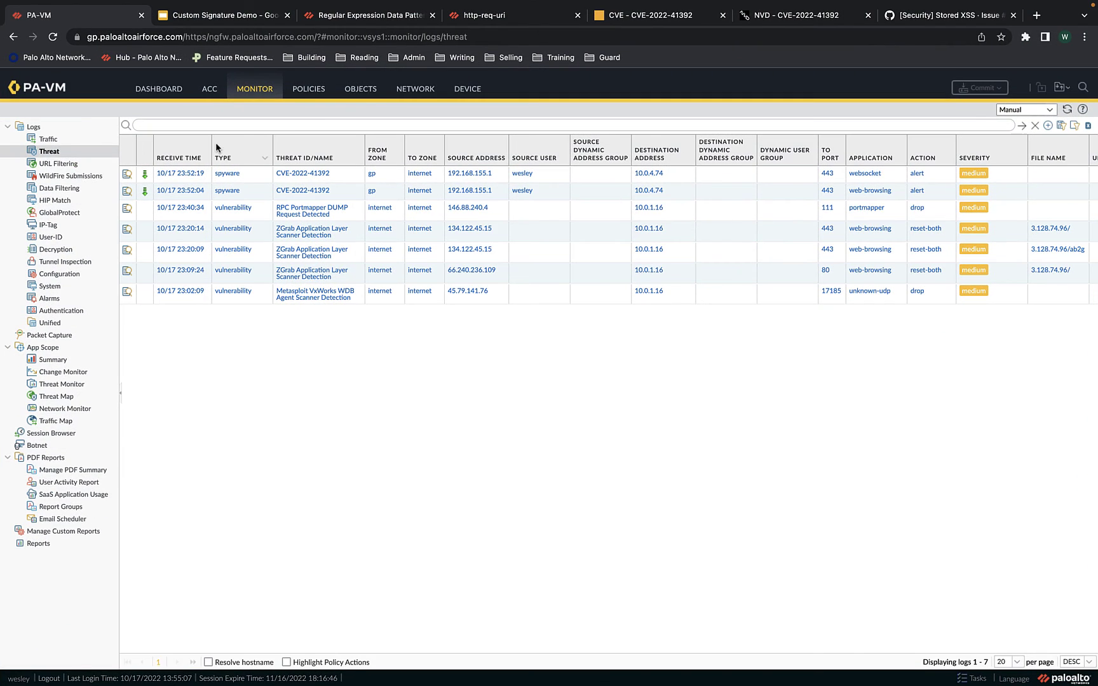
left_click(51, 151)
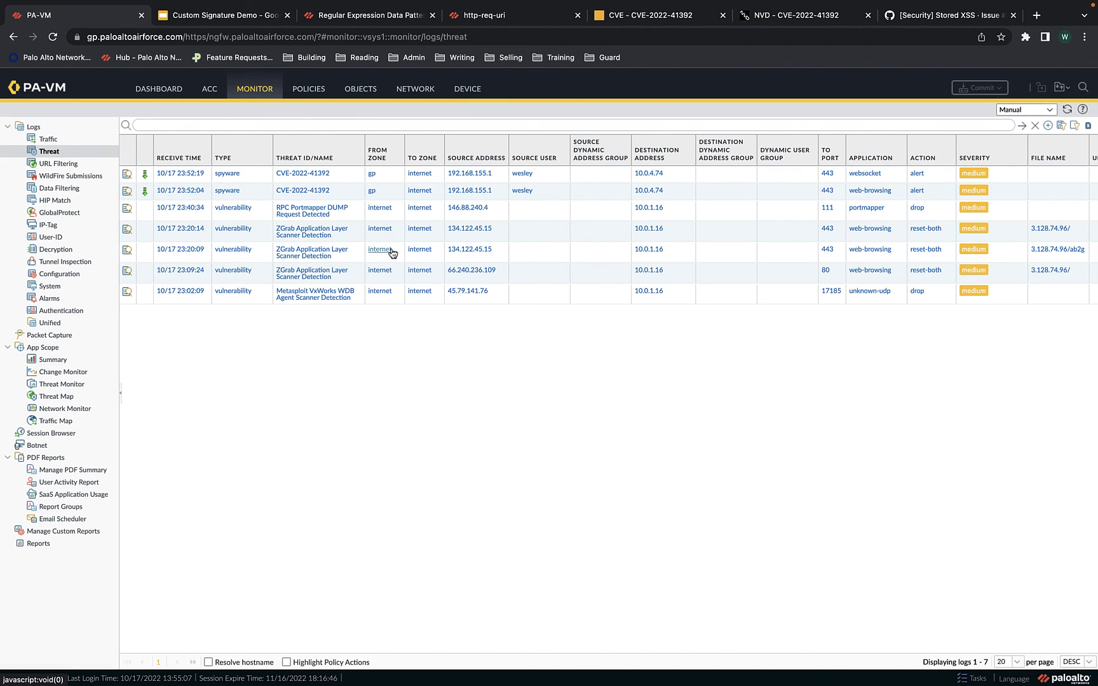
key("ctrl+Up")
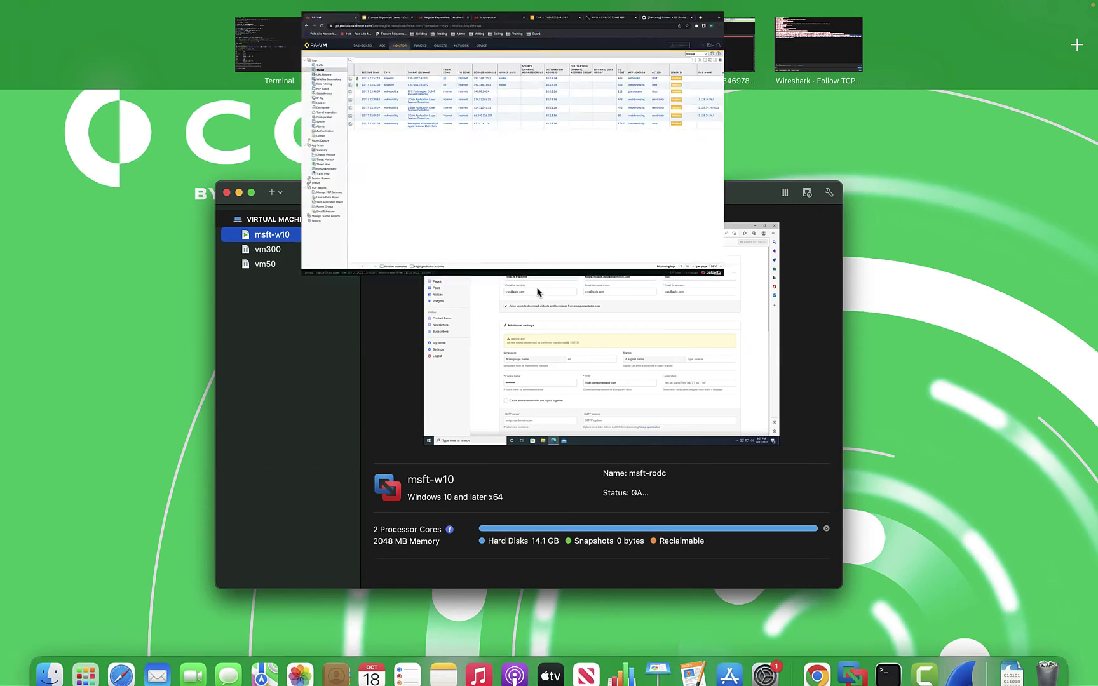
left_click(578, 72)
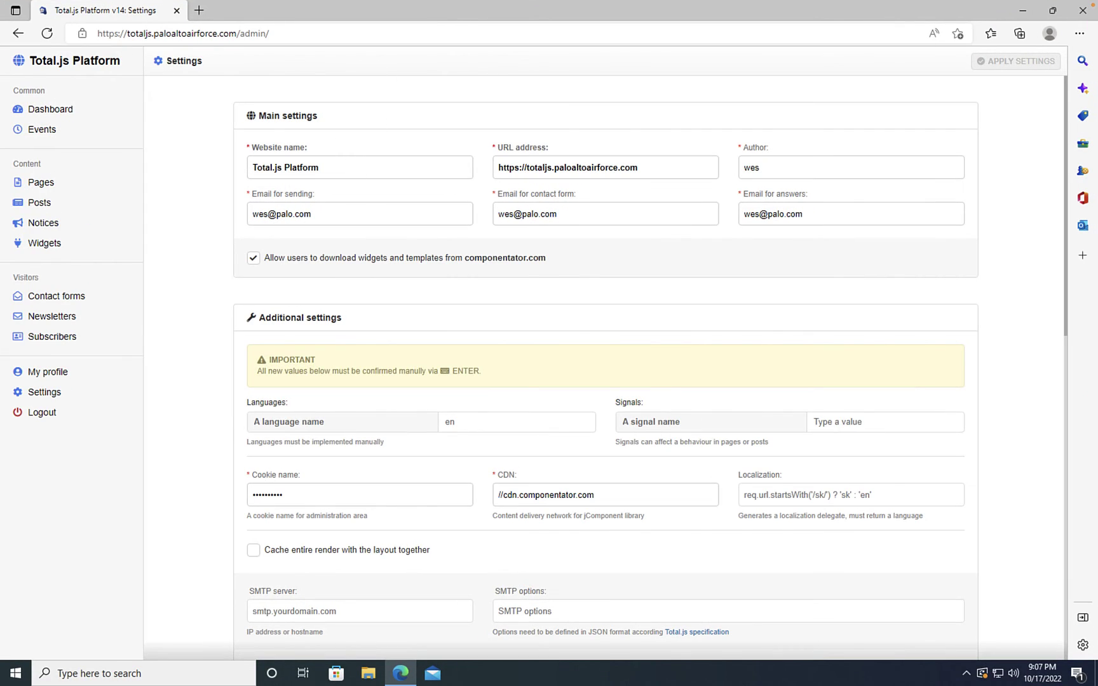
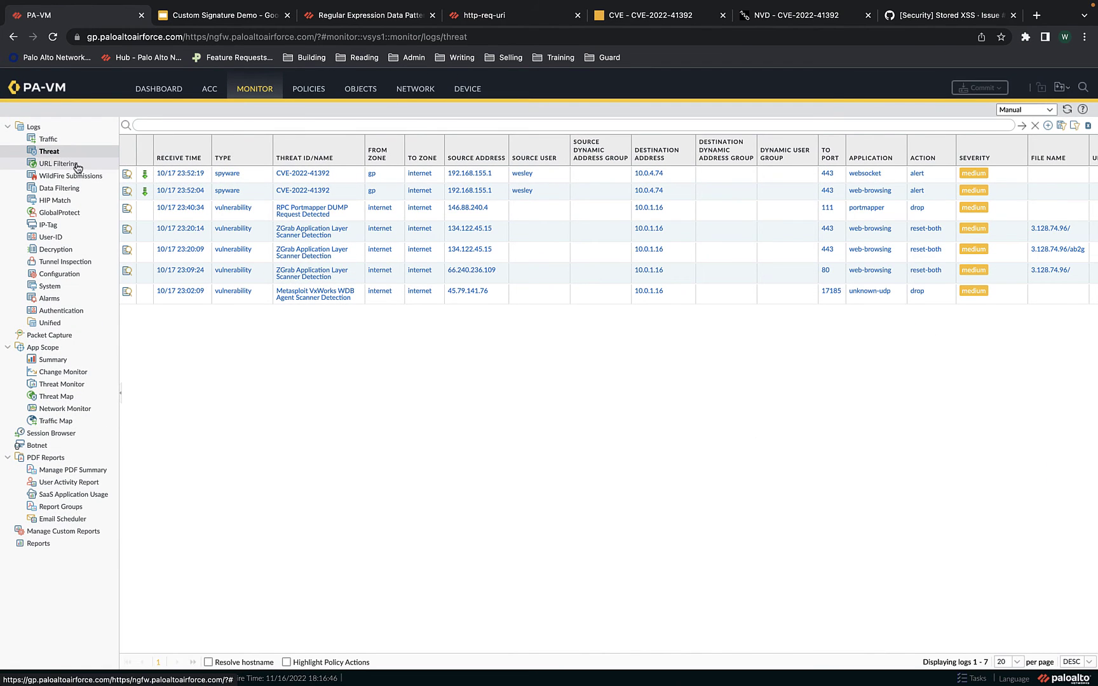
Refresh the threat log to show the CVE-2022-41392 spyware alerts, then bring up the Security policy rules.
left_click(70, 154)
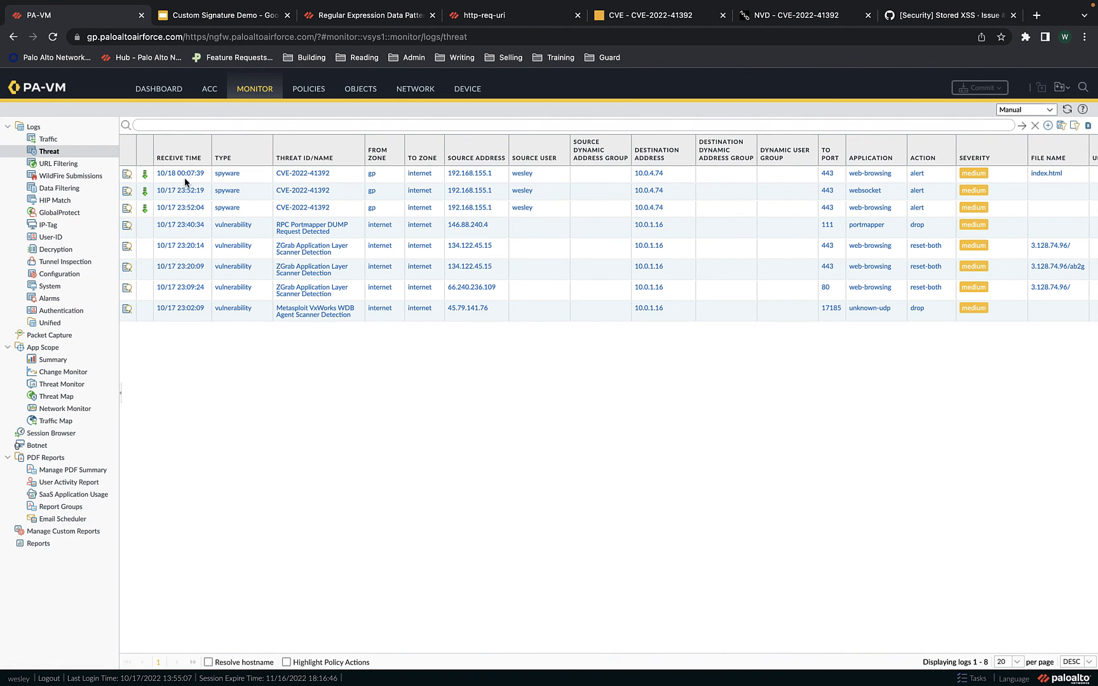
mouse_move(324, 3)
left_click(309, 90)
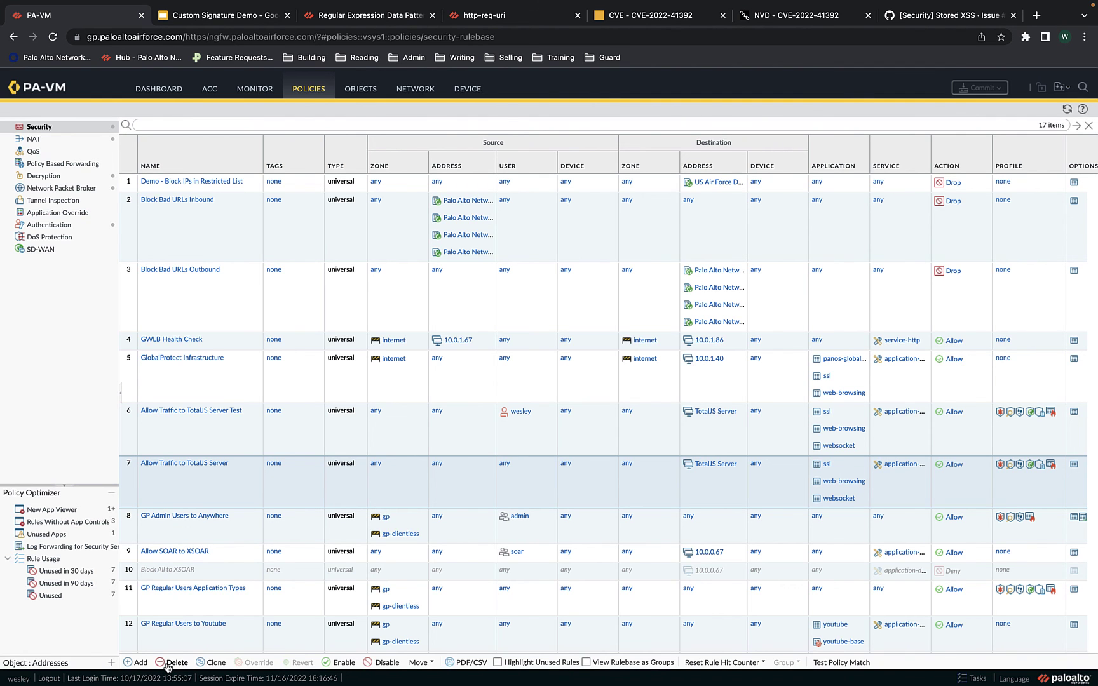
Delete the 'Allow Traffic to TotalJS Server' rule and open 'Allow Traffic to TotalJS Server Test' for editing.
left_click(167, 664)
left_click(517, 405)
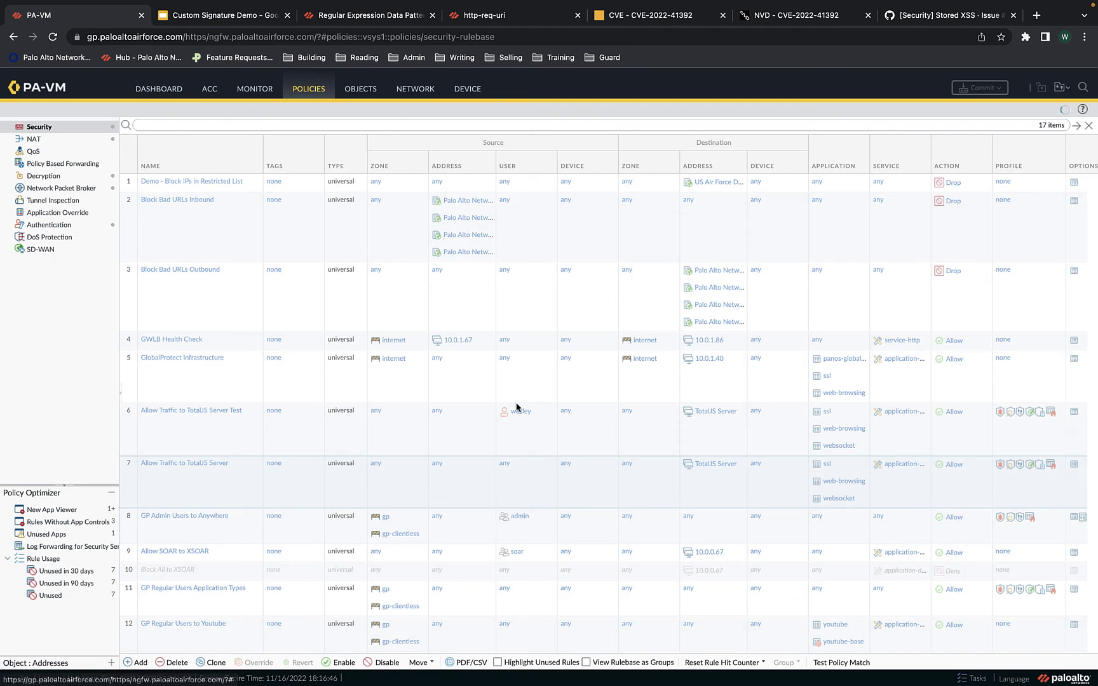
left_click(209, 414)
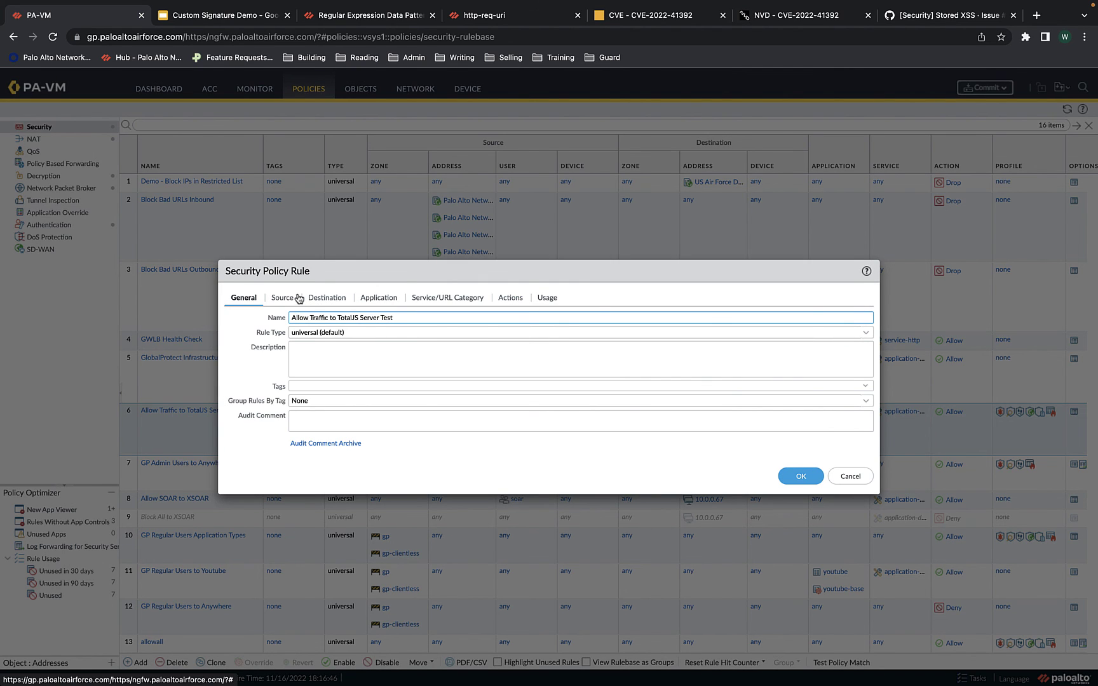
Remove the Test rule's specific source user so it matches any, save it, and commit.
left_click(298, 299)
left_click(557, 348)
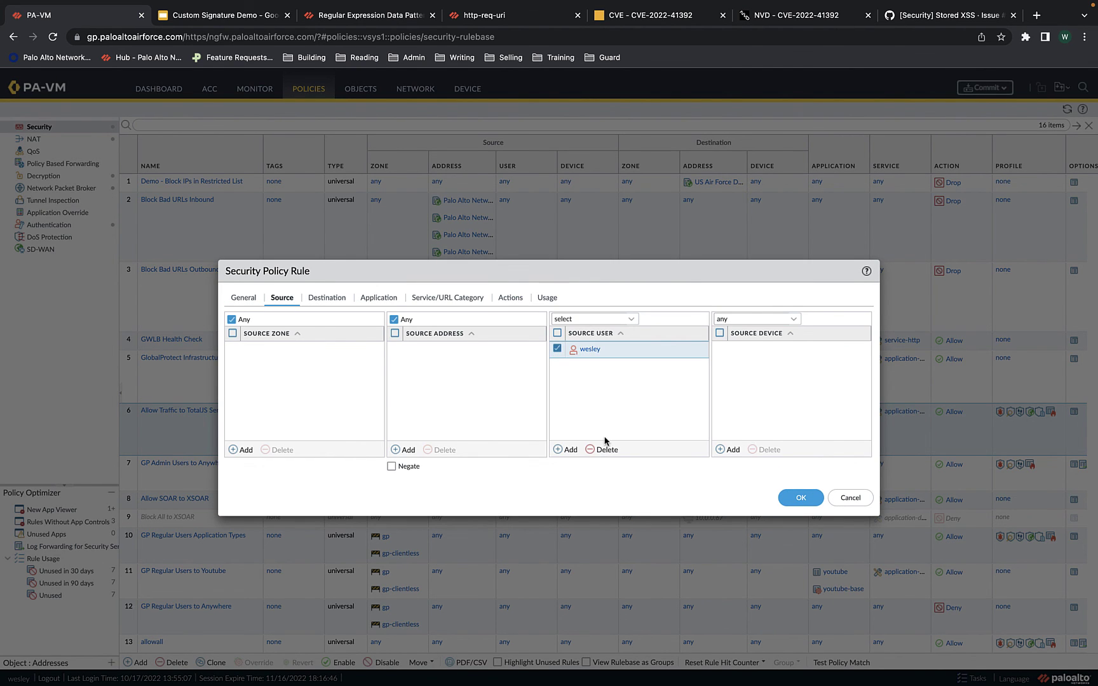
left_click(606, 450)
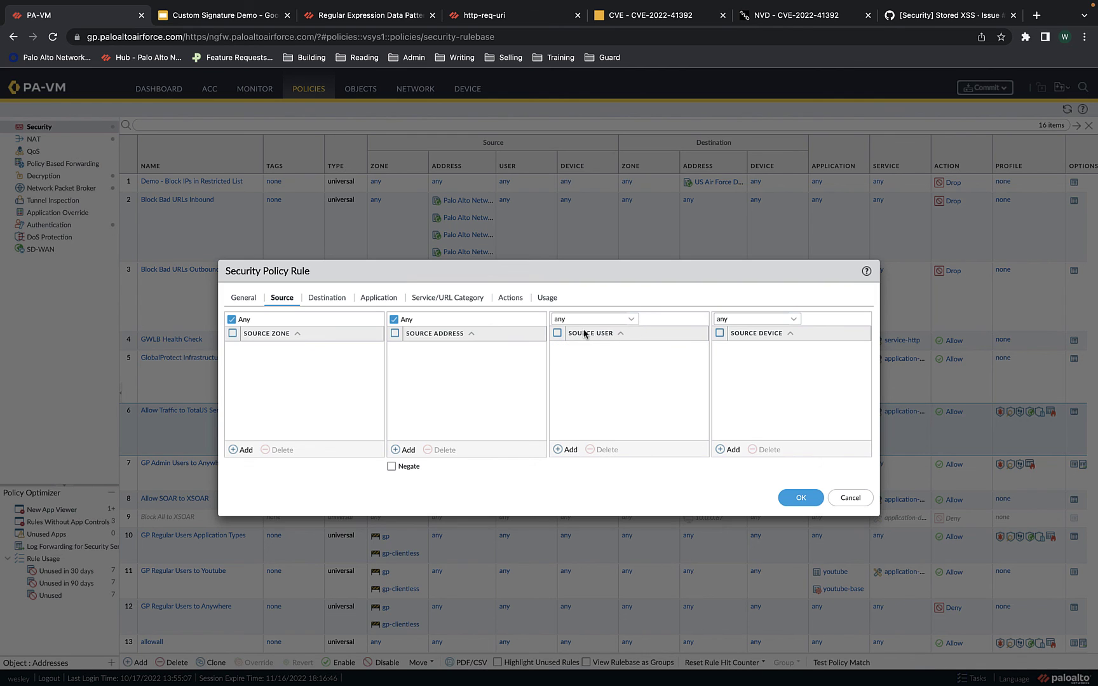
left_click(512, 300)
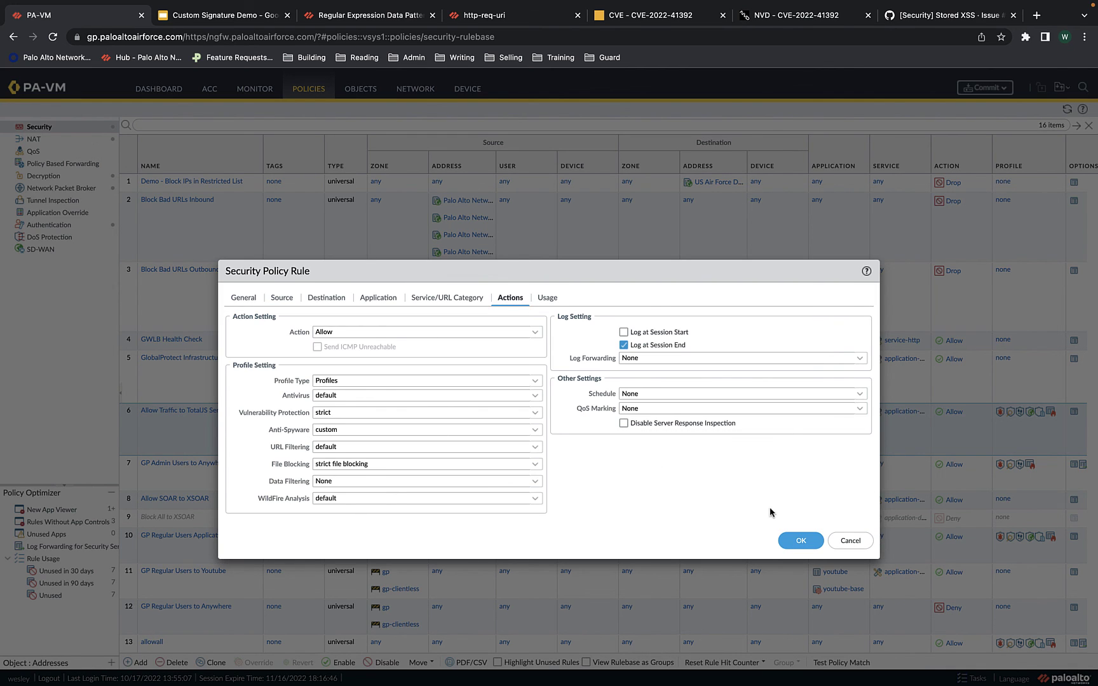
left_click(801, 541)
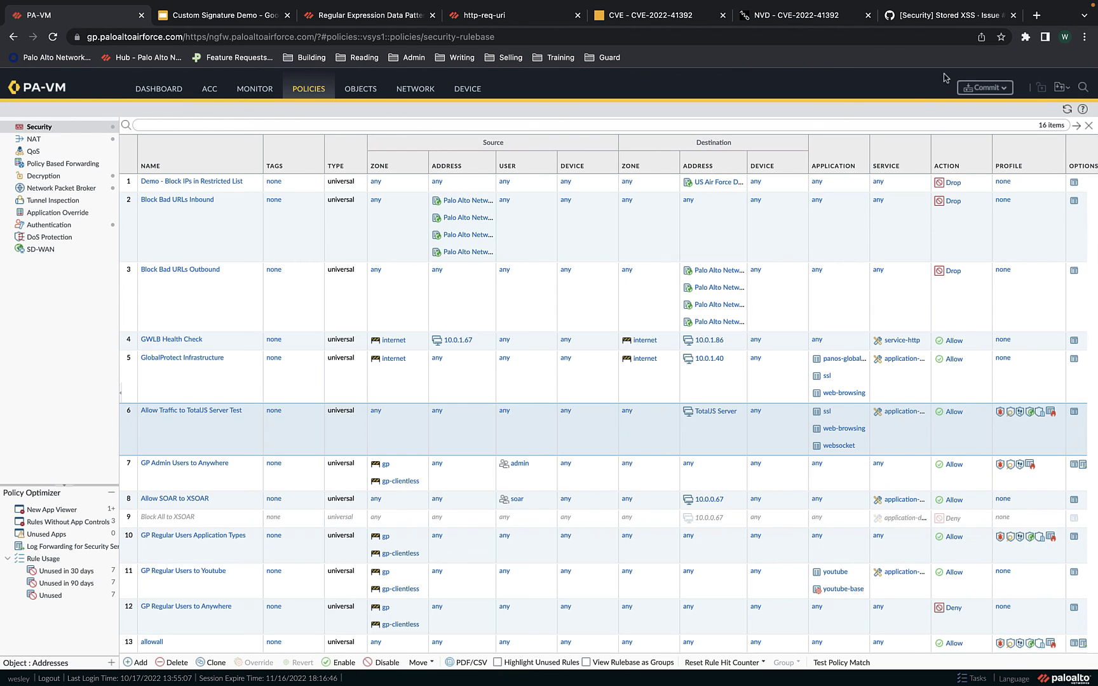
left_click(996, 88)
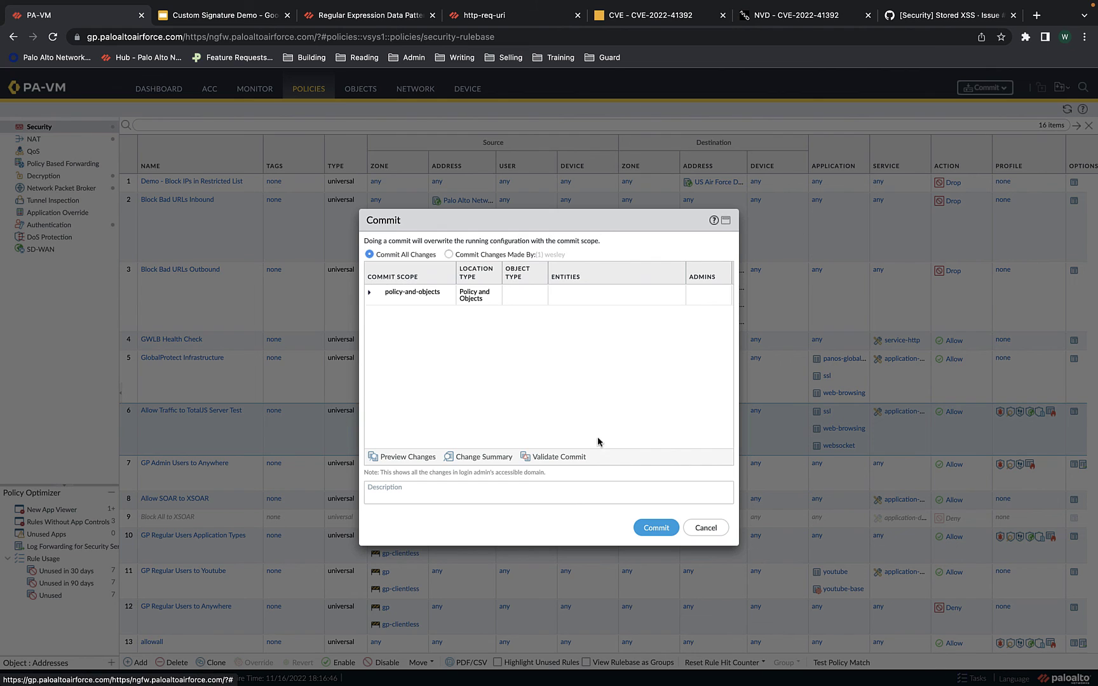
left_click(664, 534)
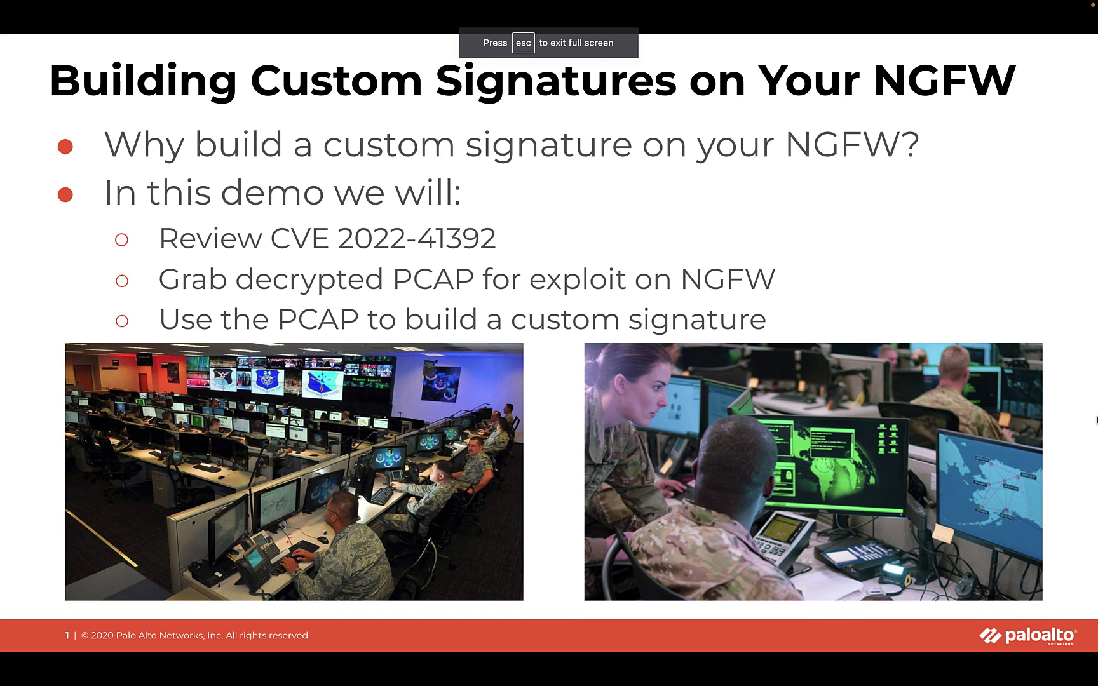